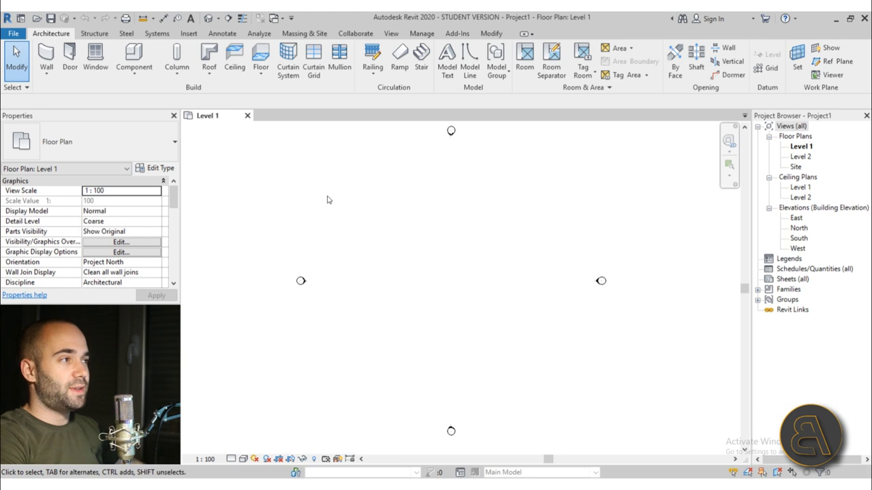
Place an M_Desk 1525 x 762mm desk, then delete it to leave the plan empty.
click(134, 58)
click(101, 146)
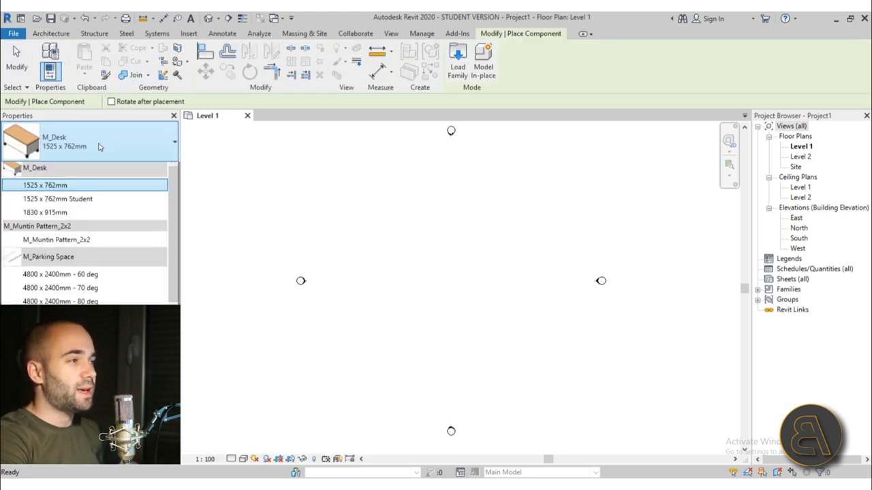
scroll(98, 225, down, 5)
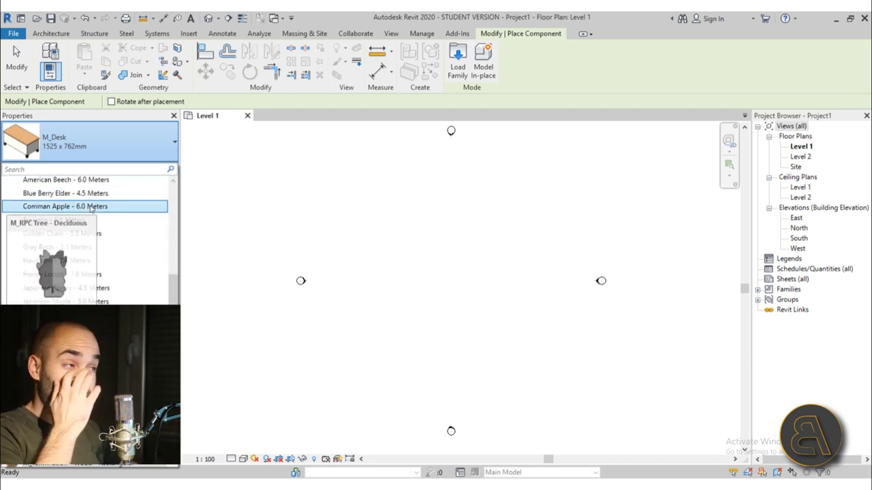
scroll(90, 209, down, 3)
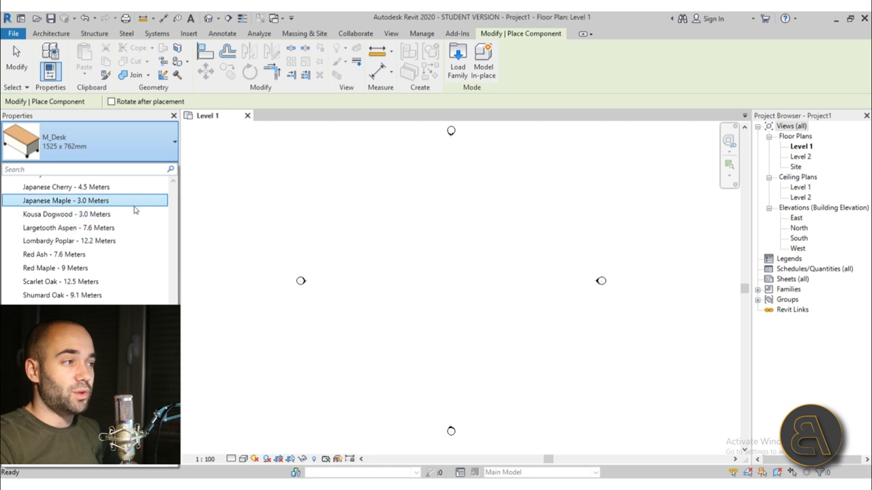
scroll(109, 207, up, 8)
click(109, 205)
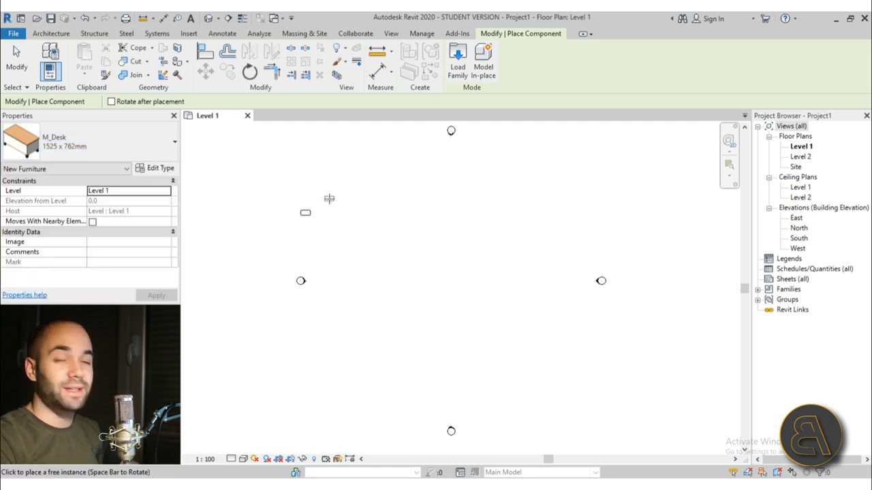
key(Escape)
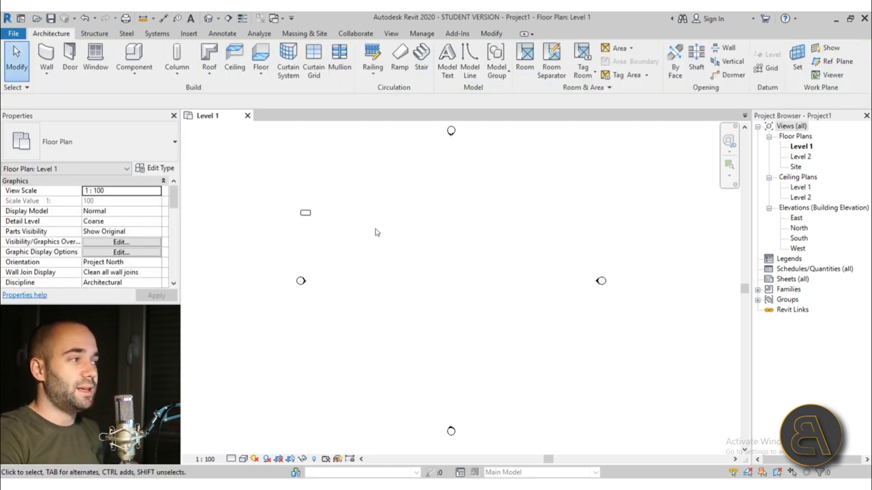
drag(299, 186, 298, 188)
key(Delete)
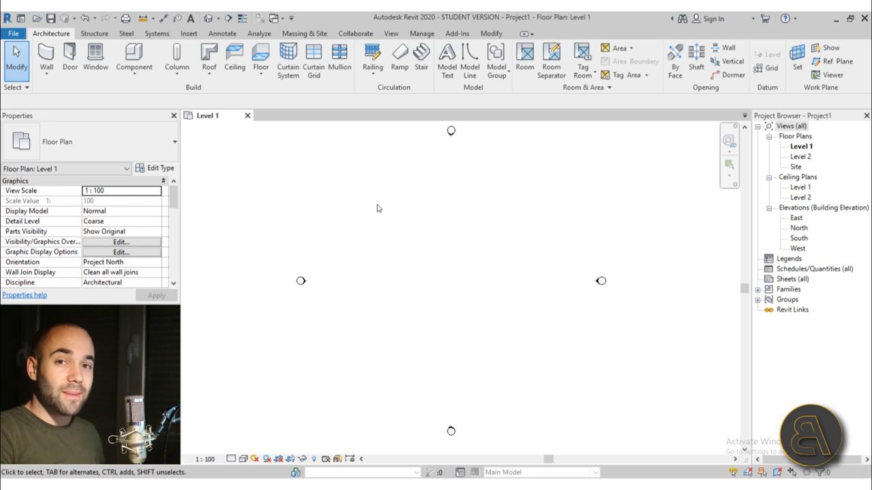
Open Load Family and move up from the default folder to the Libraries folder.
click(189, 33)
click(467, 63)
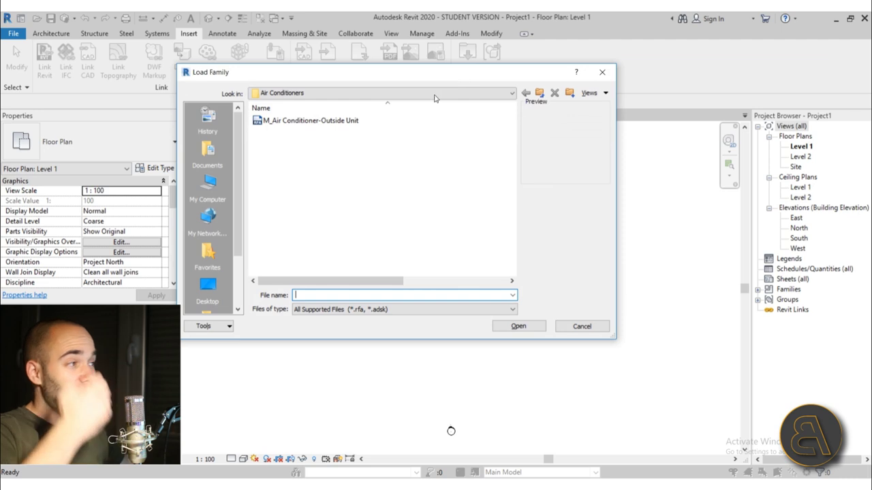
click(540, 93)
click(540, 93)
click(540, 93)
click(540, 93)
click(540, 94)
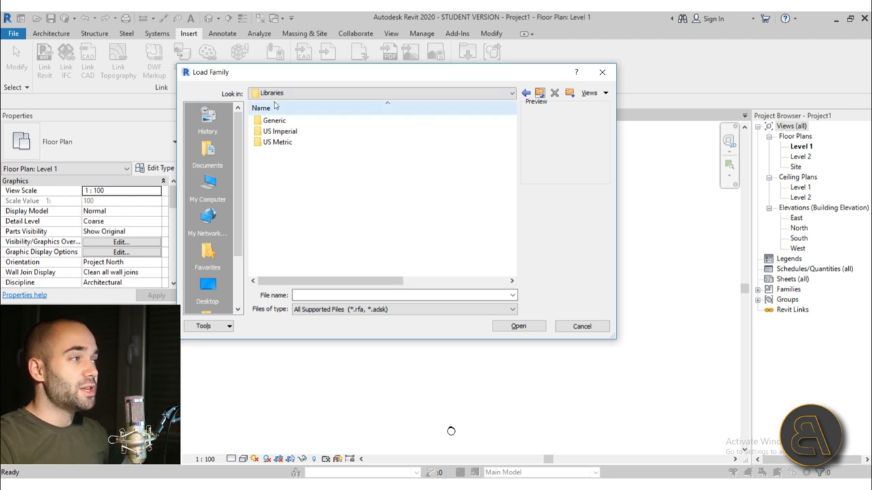
Look at the Imperial Library, then return to Libraries and open the US Metric folder.
scroll(211, 299, down, 2)
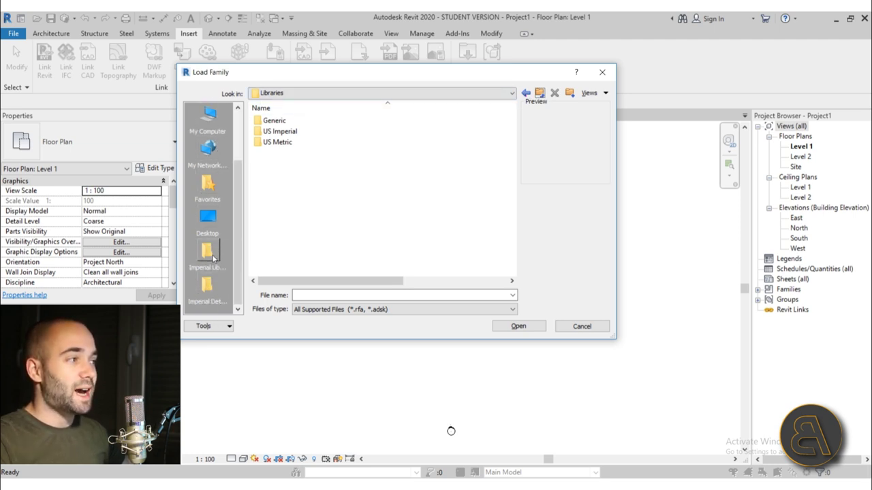
scroll(214, 261, up, 2)
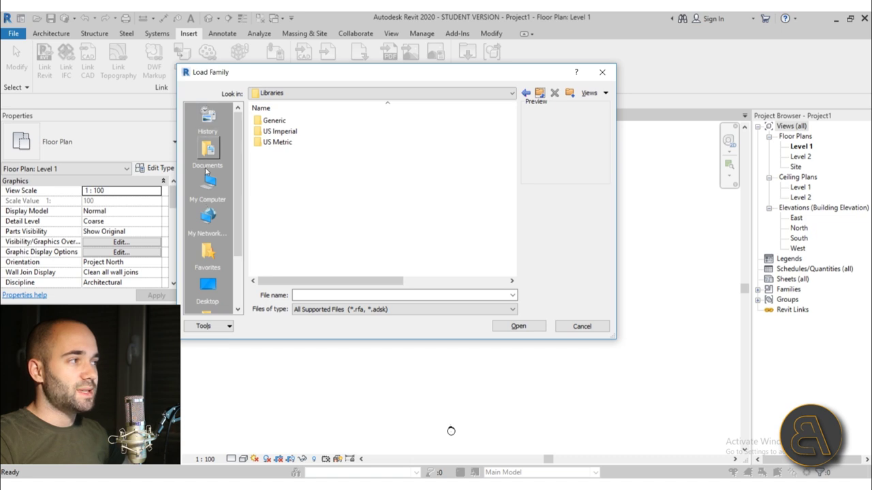
scroll(208, 213, down, 2)
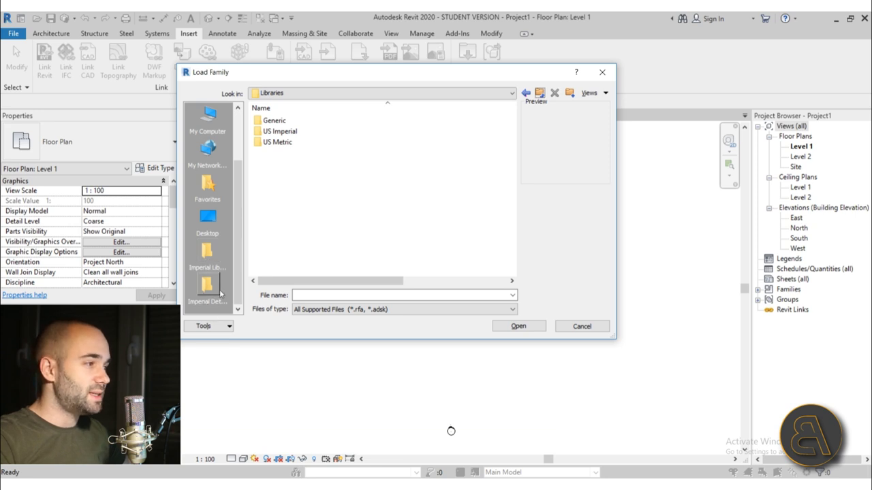
click(208, 256)
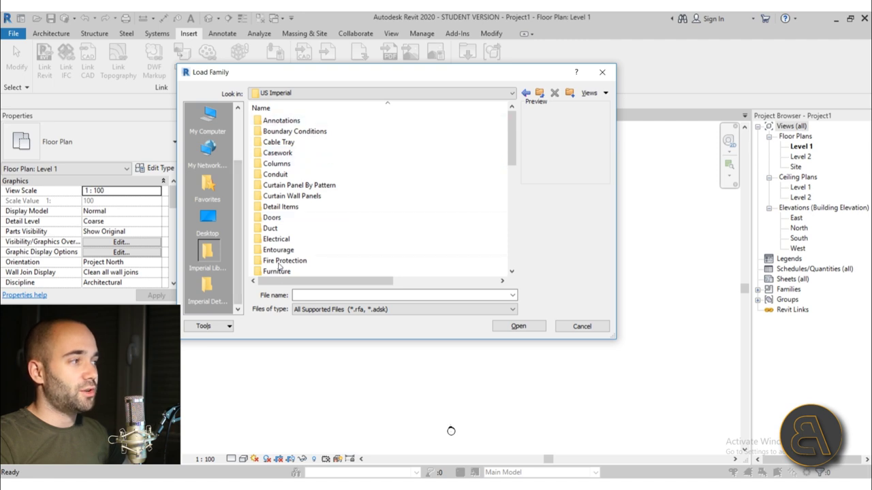
click(539, 93)
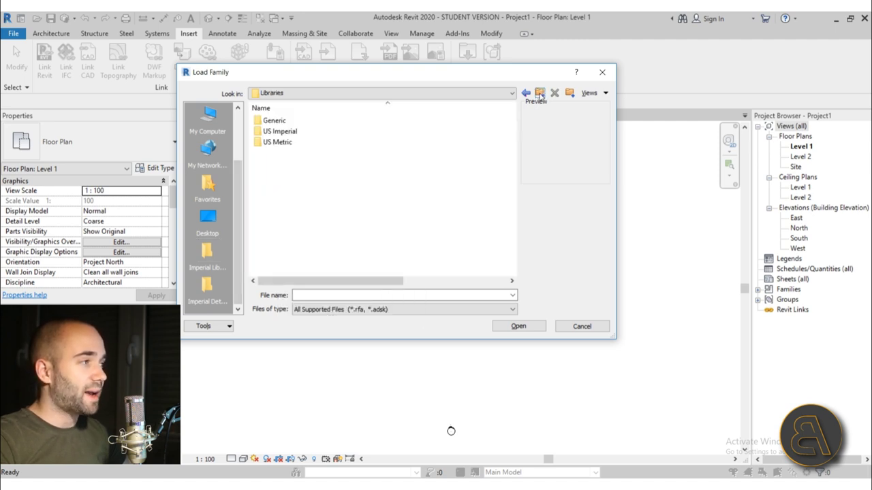
double_click(281, 143)
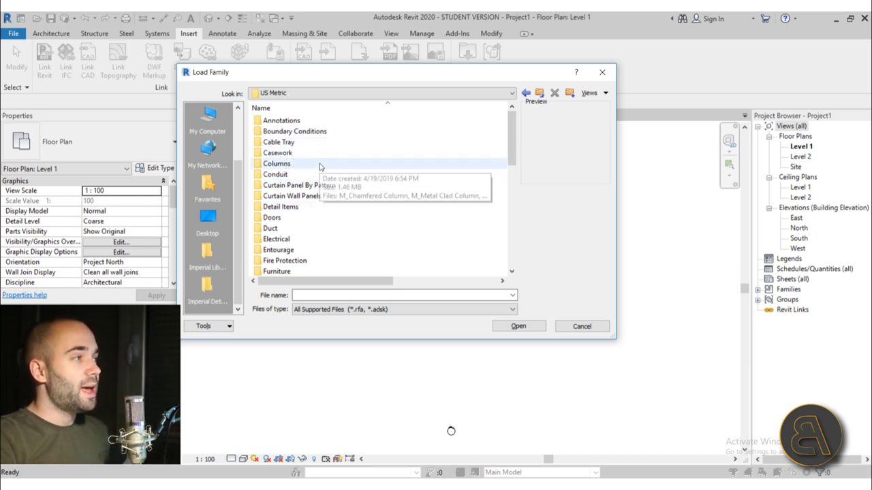
scroll(299, 204, down, 9)
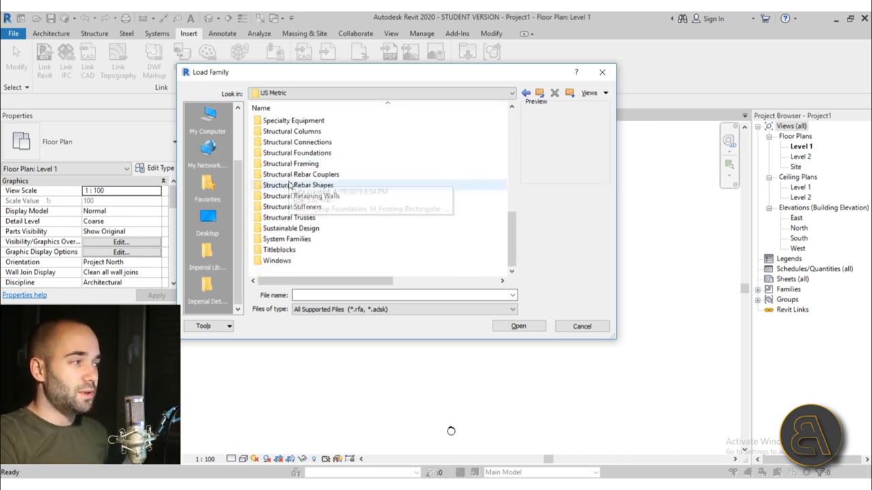
scroll(307, 236, up, 9)
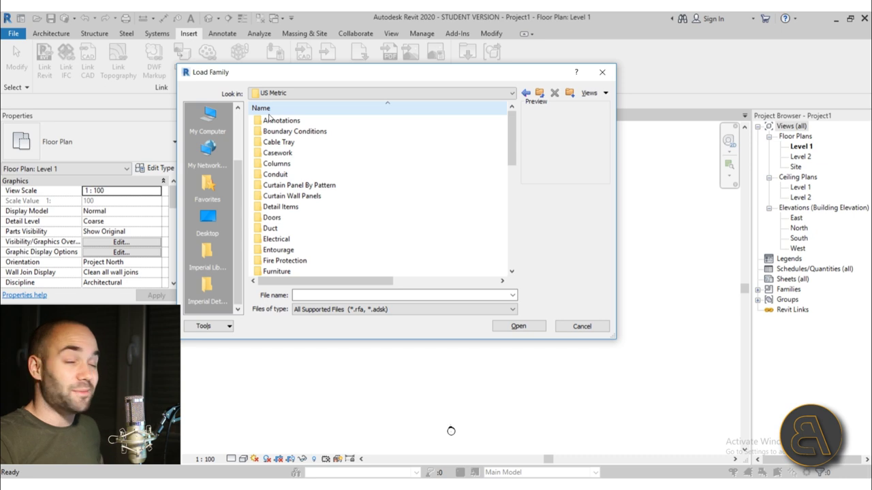
Open Annotations and preview M_Area Tag, the elevation mark and grid head families.
double_click(272, 121)
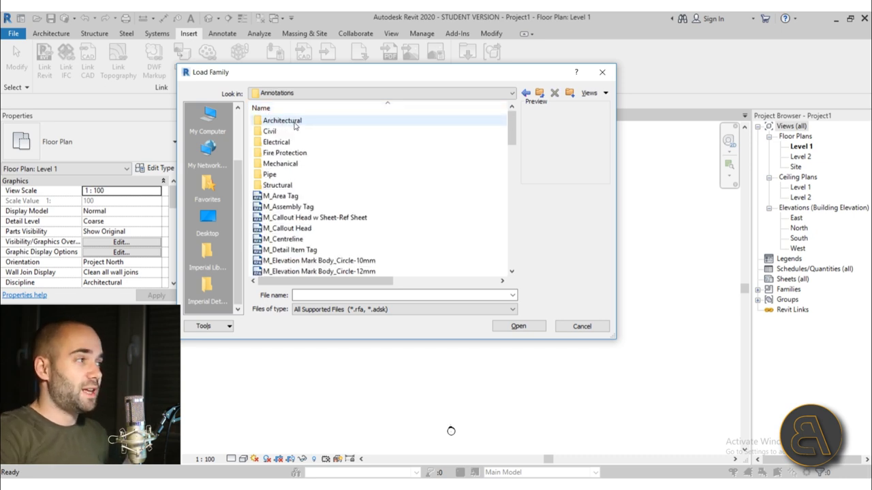
scroll(327, 160, down, 2)
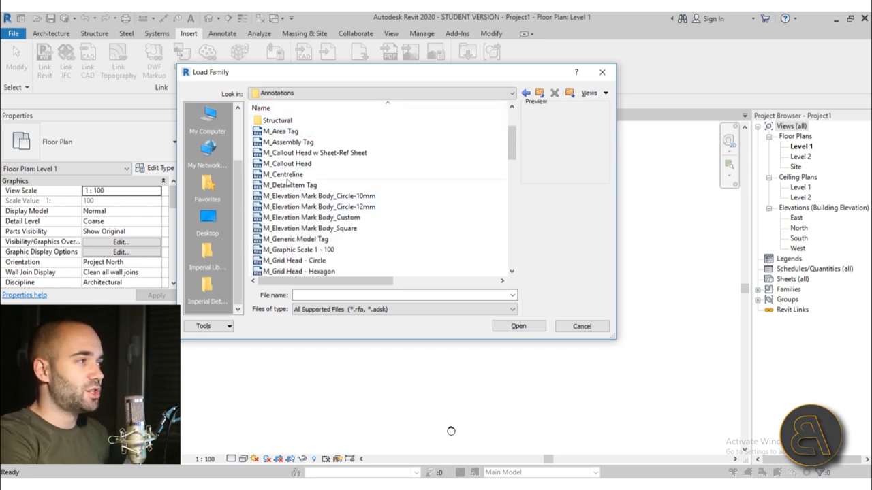
click(280, 132)
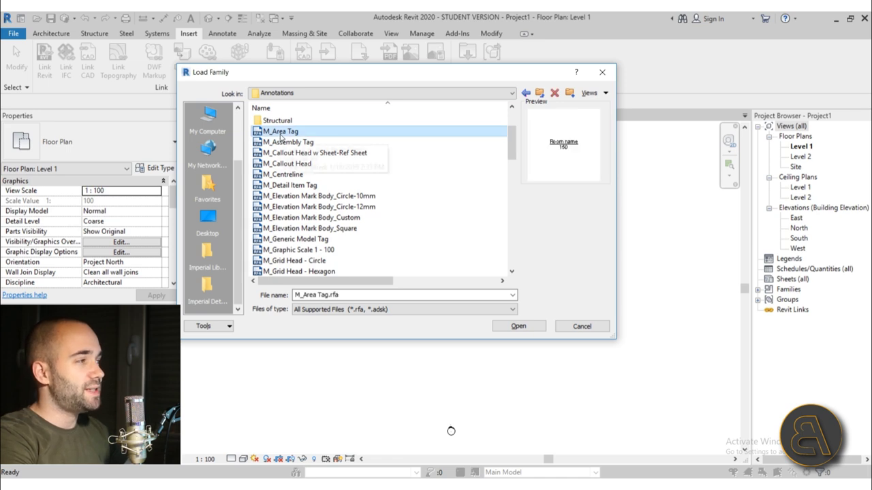
key(Down)
key(Down)
key(Down)
key(Down)
key(Down)
key(Down)
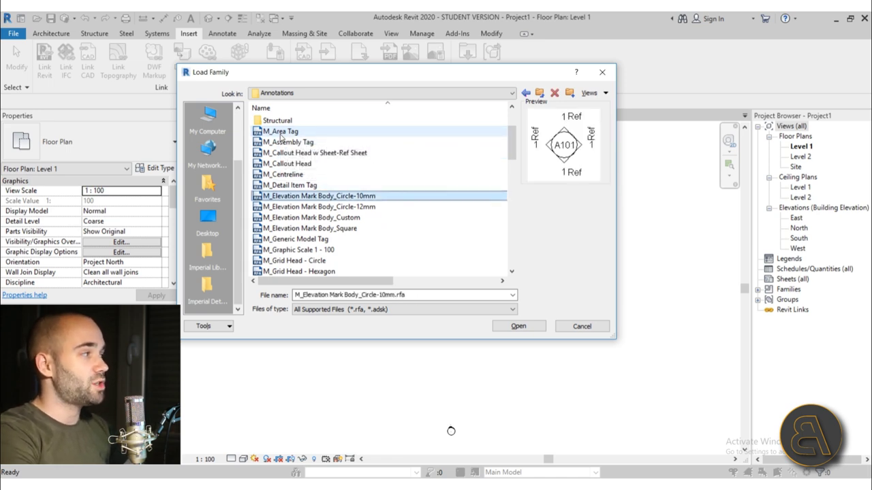
key(Down)
key(Down)
key(Down)
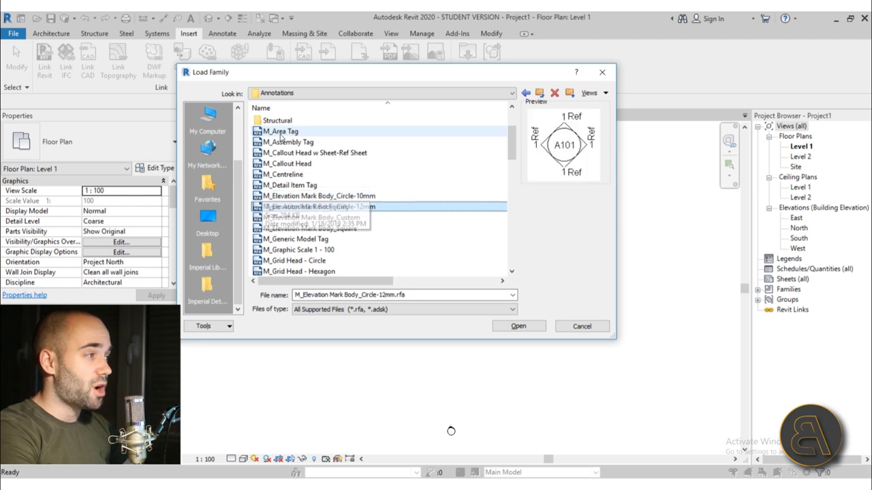
key(Down)
key(Down)
key(Down)
key(Down)
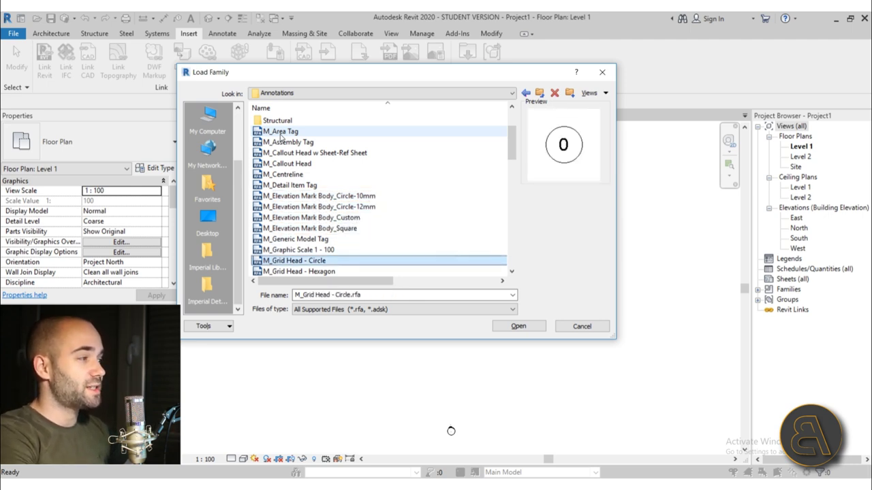
Preview the section head families, from Circle w Sheet-Ref Sheet through No Arrow and Open.
scroll(306, 191, down, 2)
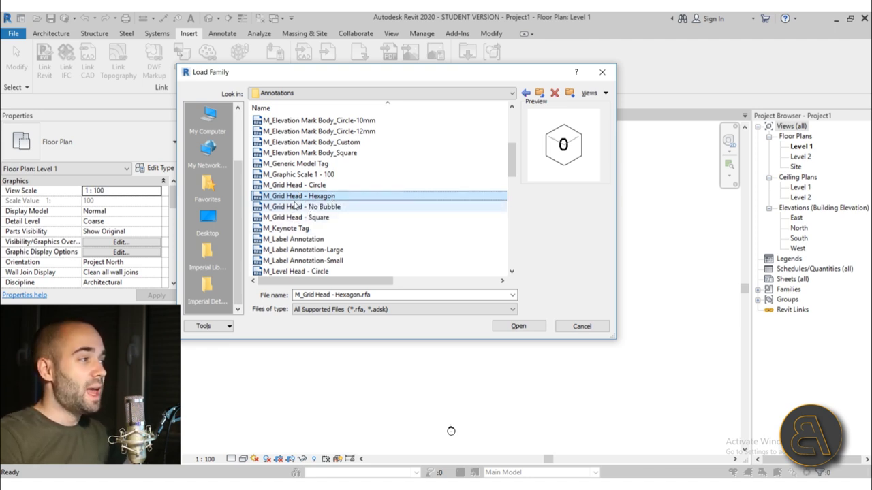
scroll(293, 198, down, 6)
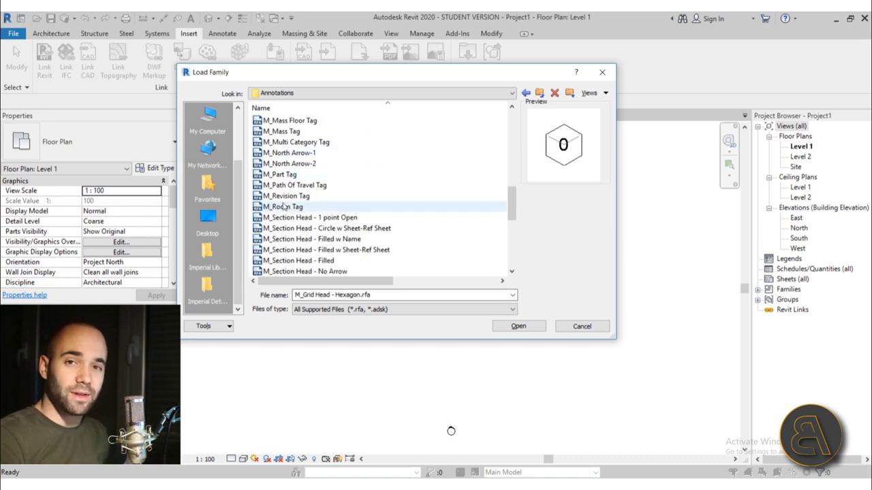
scroll(284, 206, down, 1)
click(293, 216)
click(293, 208)
click(293, 197)
click(290, 206)
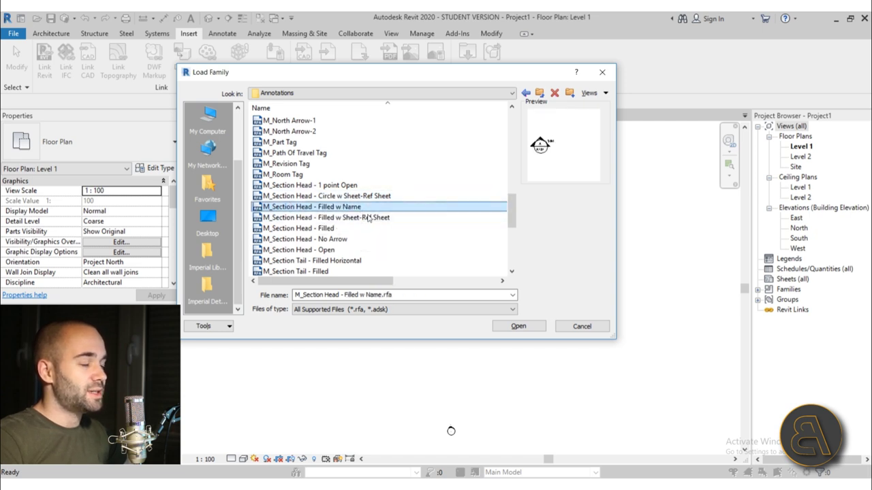
click(293, 240)
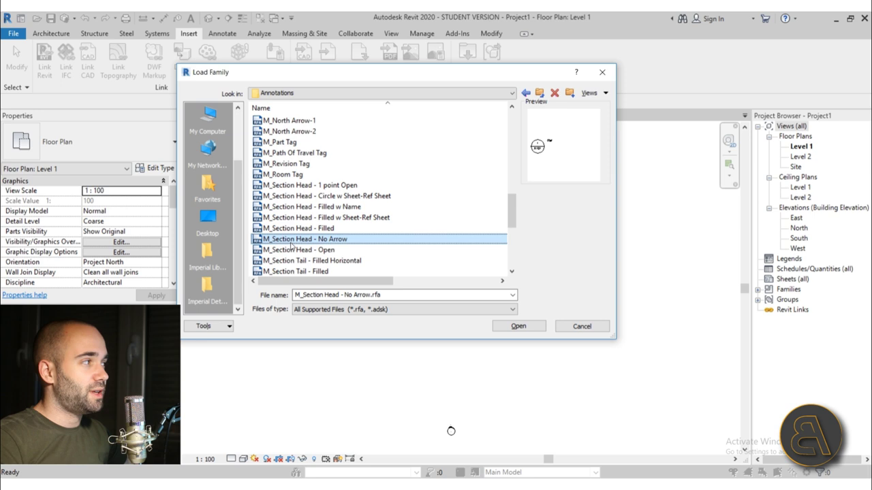
click(293, 250)
Preview M_View Reference and the M_North Arrow-2 and M_North Arrow-1 families.
scroll(358, 252, down, 4)
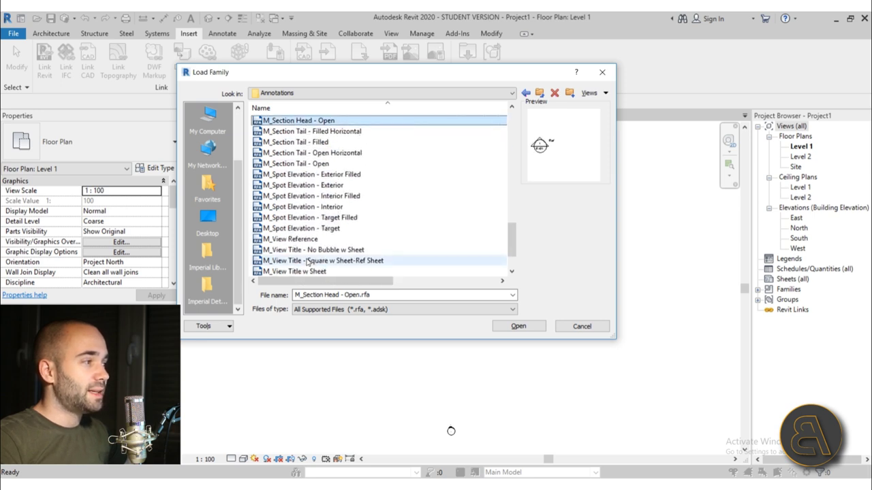
click(310, 239)
scroll(310, 235, up, 2)
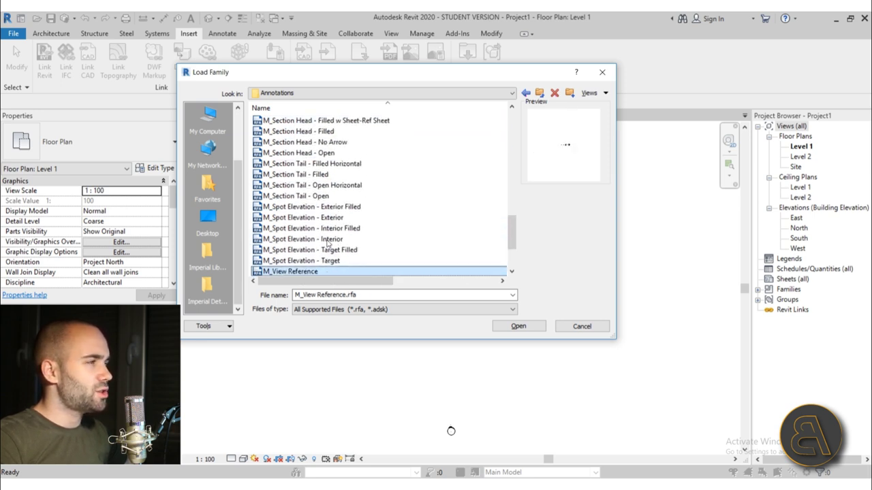
scroll(314, 233, up, 5)
scroll(334, 234, down, 1)
click(301, 197)
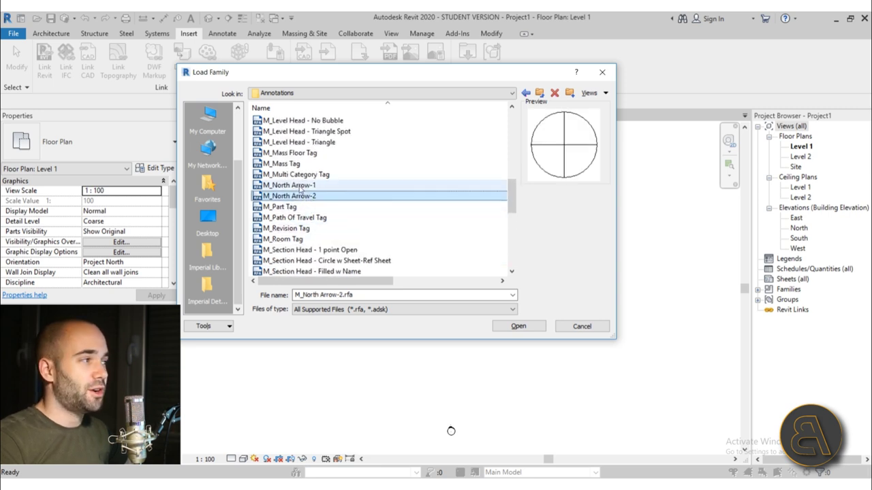
click(300, 188)
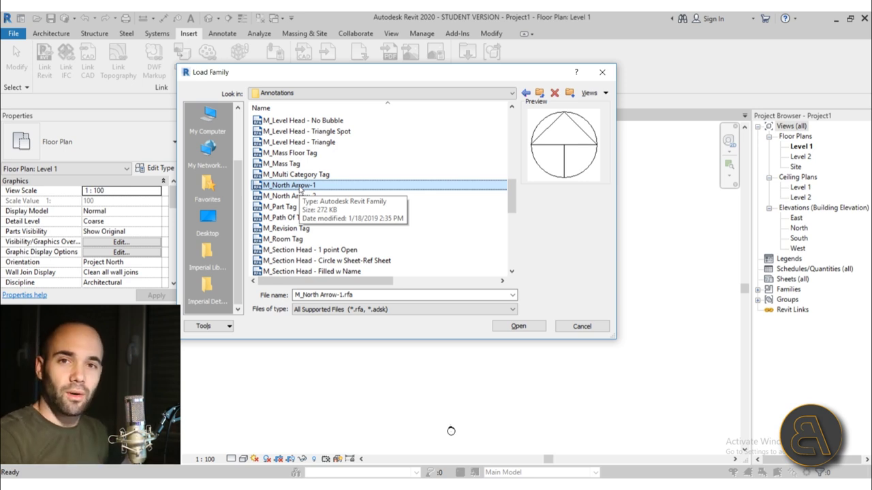
Select M_Graphic Scale 1 - 100, nudge the dialog right, and return to the list top.
scroll(291, 208, up, 4)
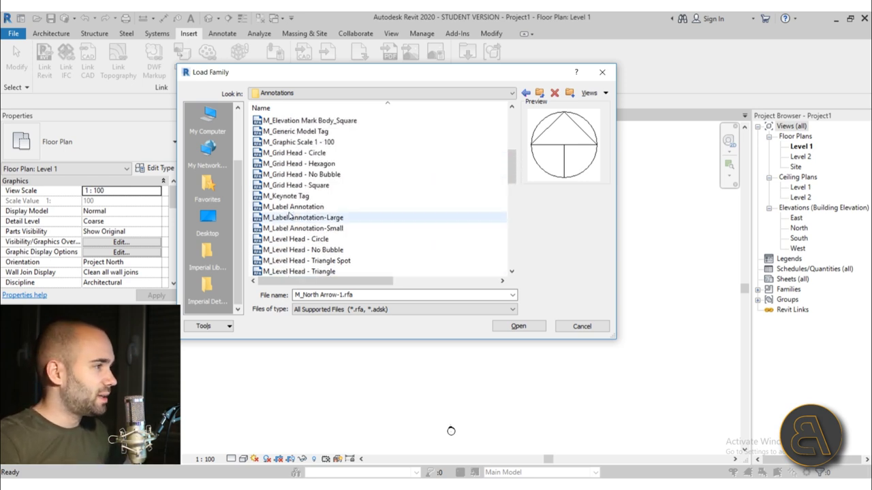
scroll(313, 194, up, 2)
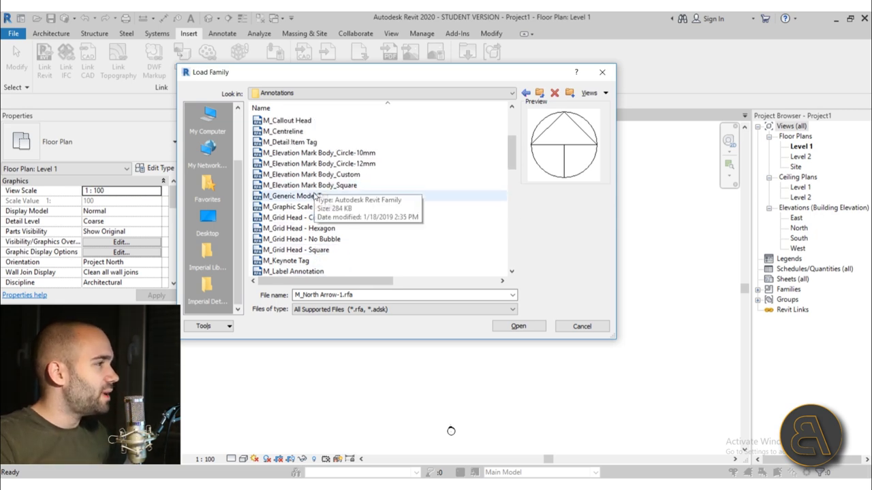
click(292, 209)
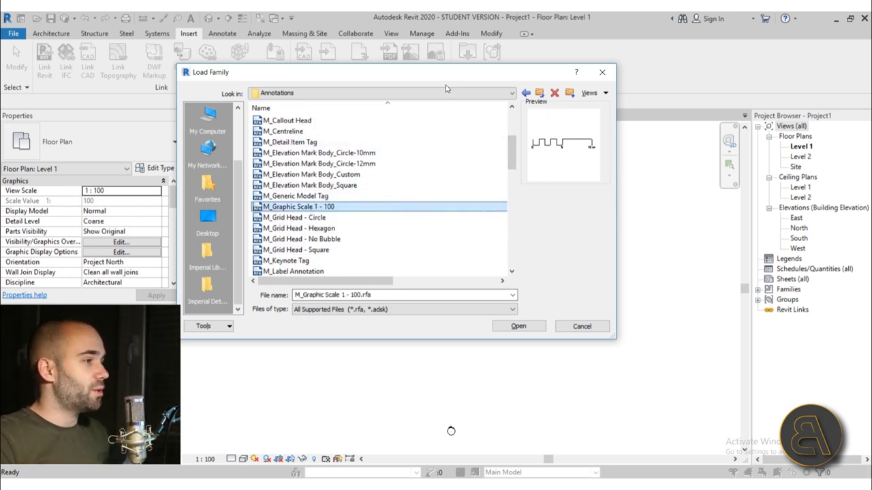
drag(396, 64, 416, 63)
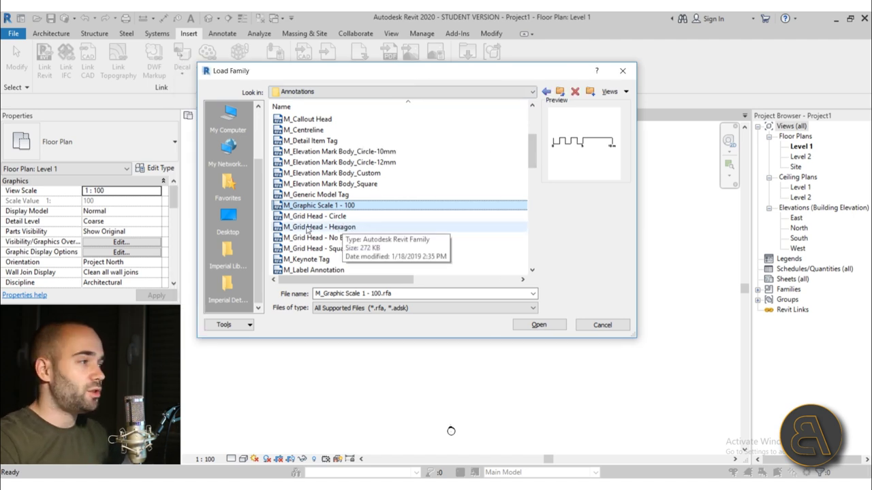
scroll(310, 266, down, 10)
scroll(310, 272, up, 15)
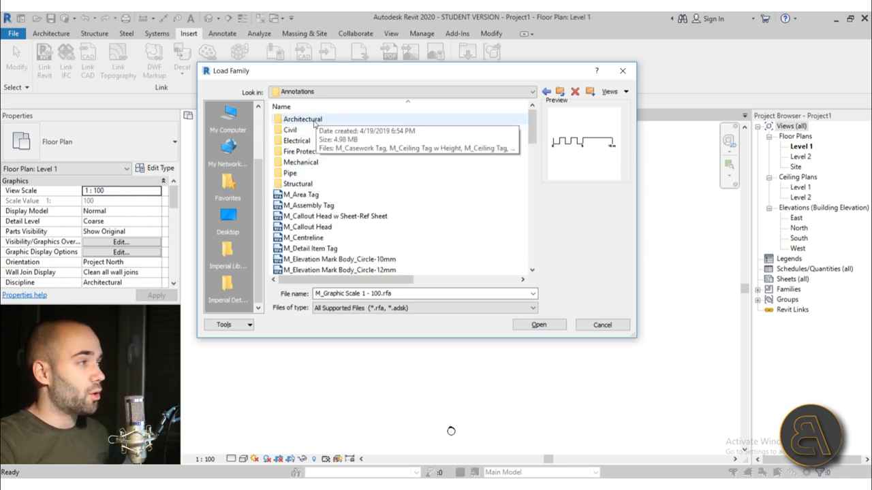
Preview Architectural tags from Casework Tag to M_Window Tag MRA, then return to US Metric.
double_click(300, 119)
click(307, 120)
click(307, 130)
click(311, 151)
scroll(314, 199, down, 2)
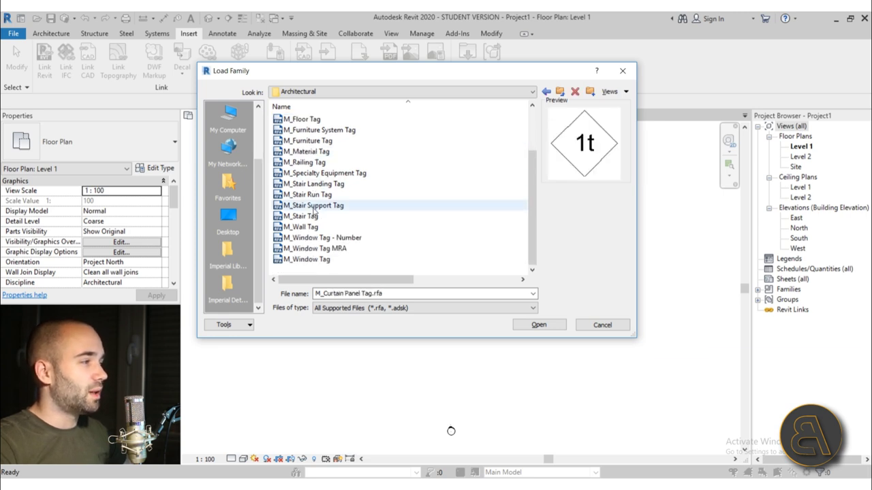
click(313, 249)
click(560, 93)
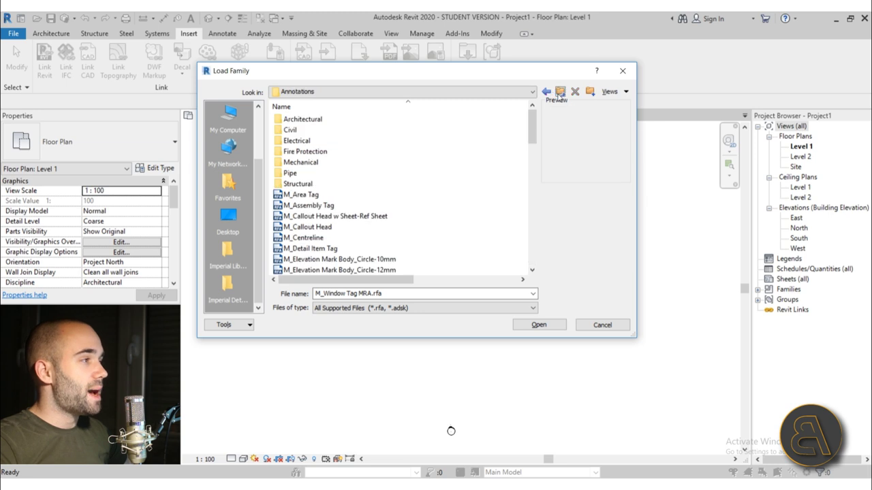
click(560, 93)
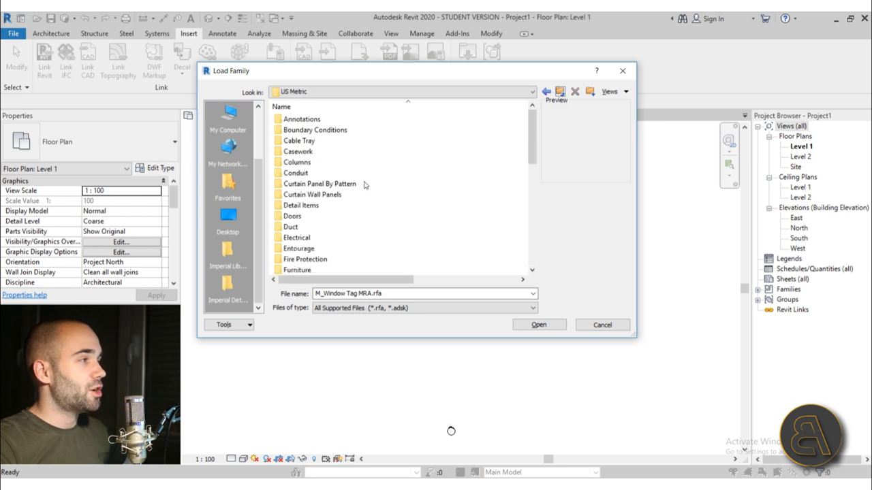
Preview the pinned and variable Boundary Conditions families, then go back to US Metric.
double_click(305, 130)
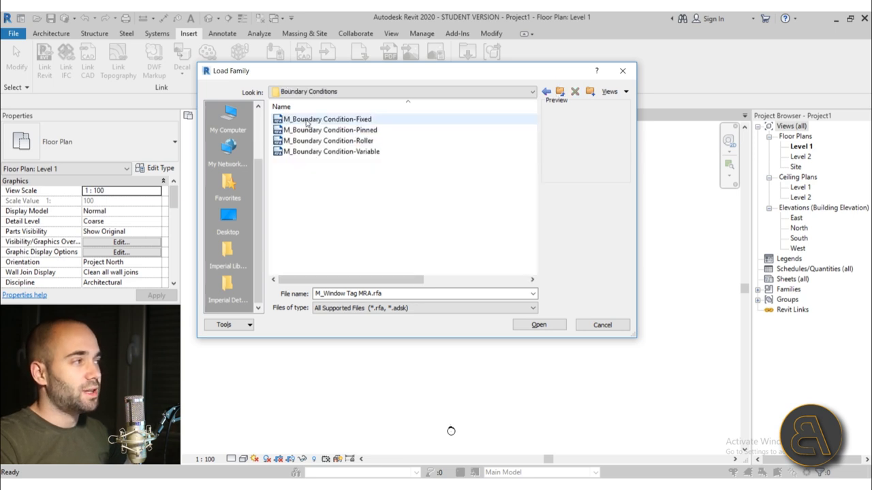
click(306, 130)
click(313, 151)
click(560, 91)
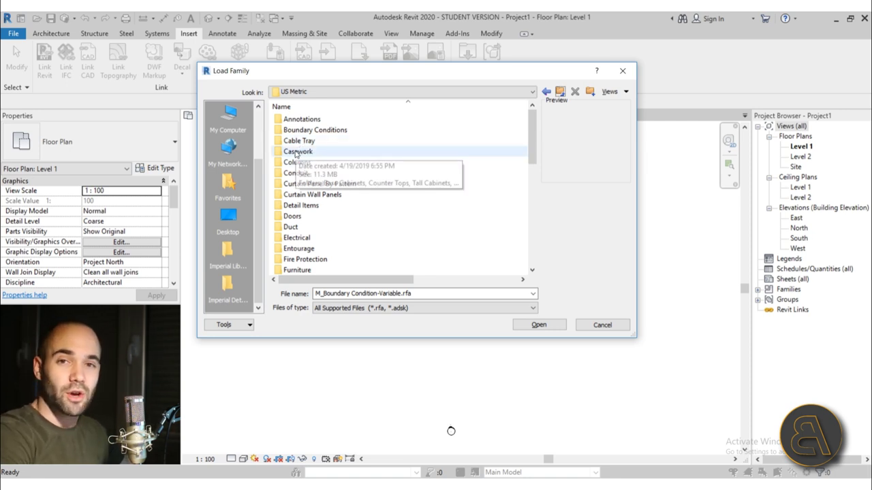
Preview Casework Base Cabinets from M_Base Cabinet-2 Bin through the vanity units.
double_click(297, 153)
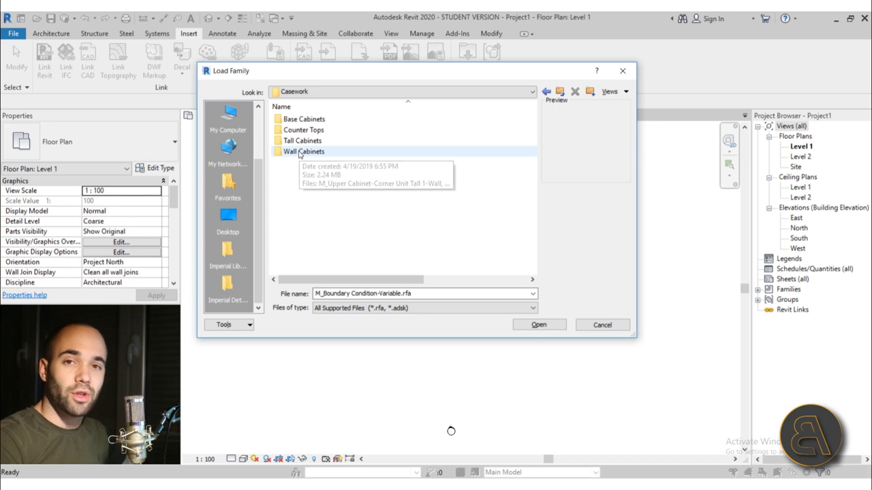
click(306, 121)
double_click(310, 123)
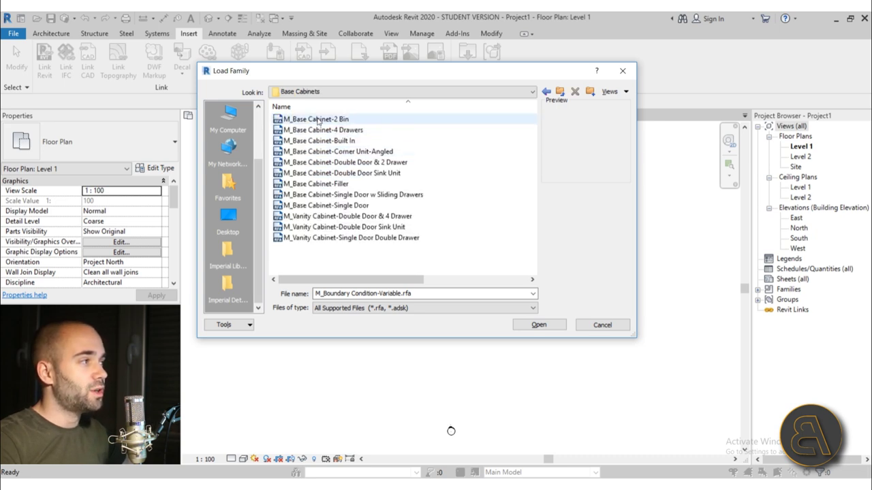
click(318, 121)
key(Down)
key(Down)
key(Down)
key(Down)
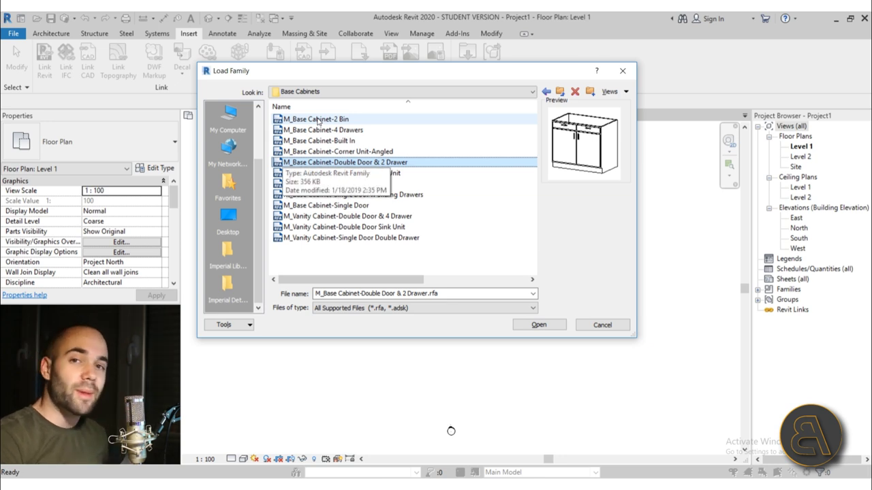
key(Down)
key(Down)
key(Down)
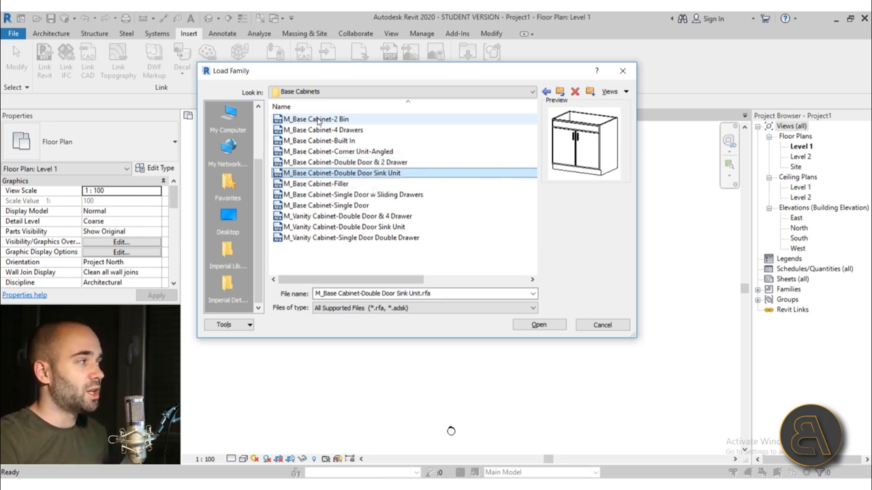
key(Down)
key(Down)
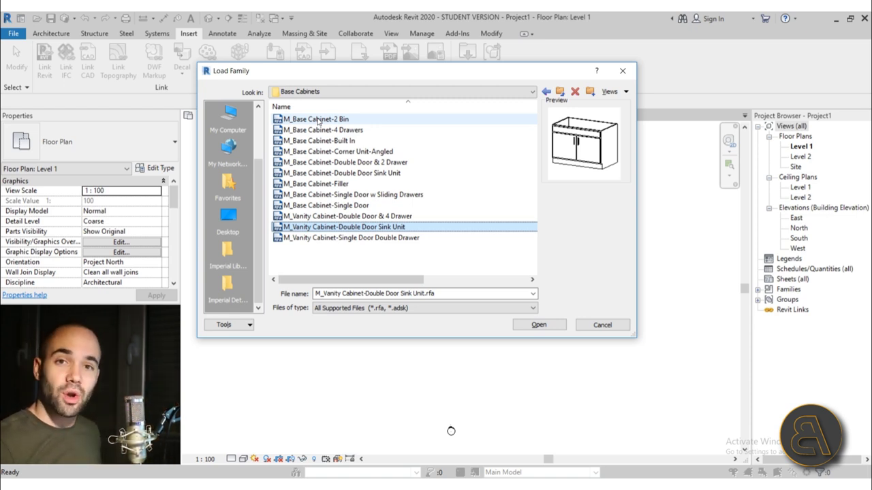
click(327, 239)
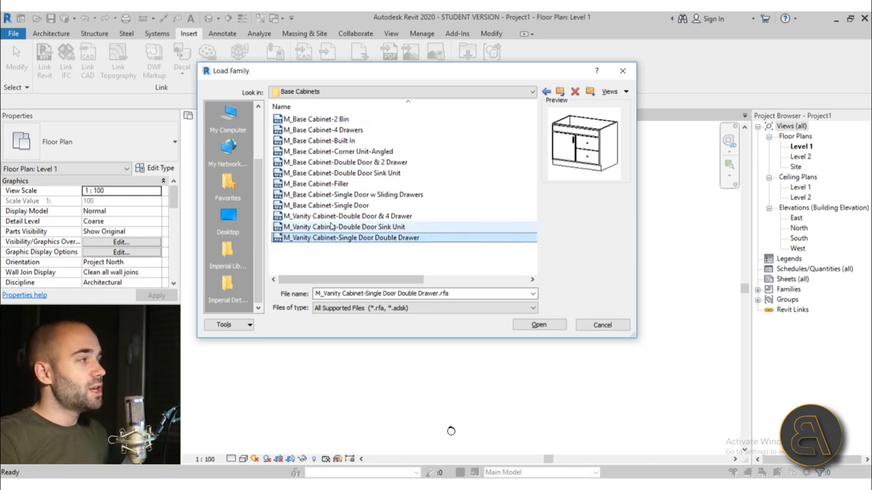
click(560, 93)
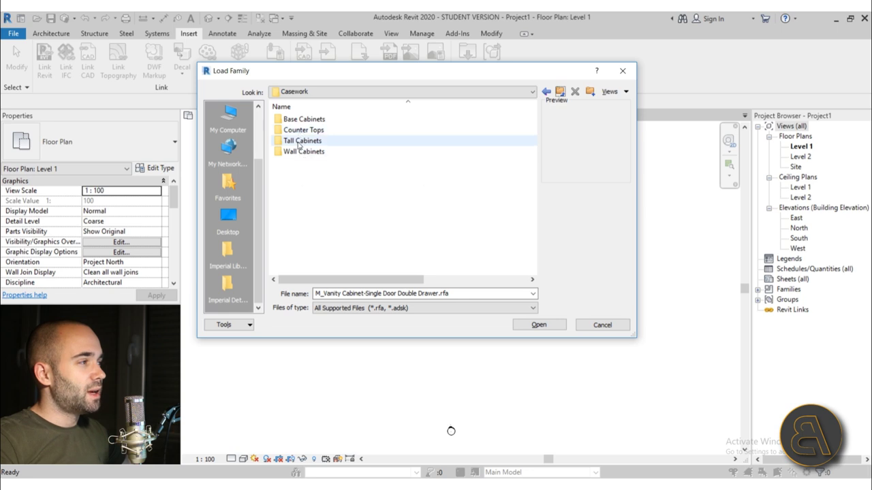
Preview Tall Cabinets and Wall Cabinets, down to the single door glass wall cabinet.
double_click(298, 142)
key(Down)
key(Down)
key(Down)
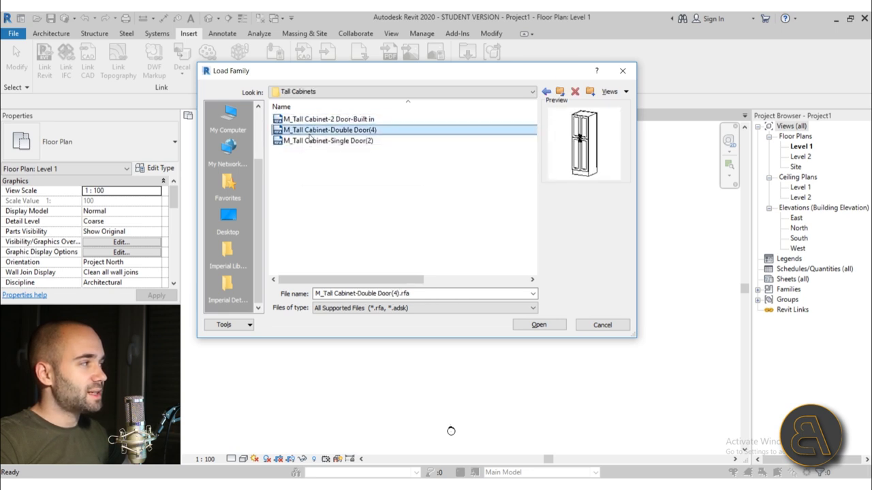
key(BackSpace)
double_click(299, 151)
key(Down)
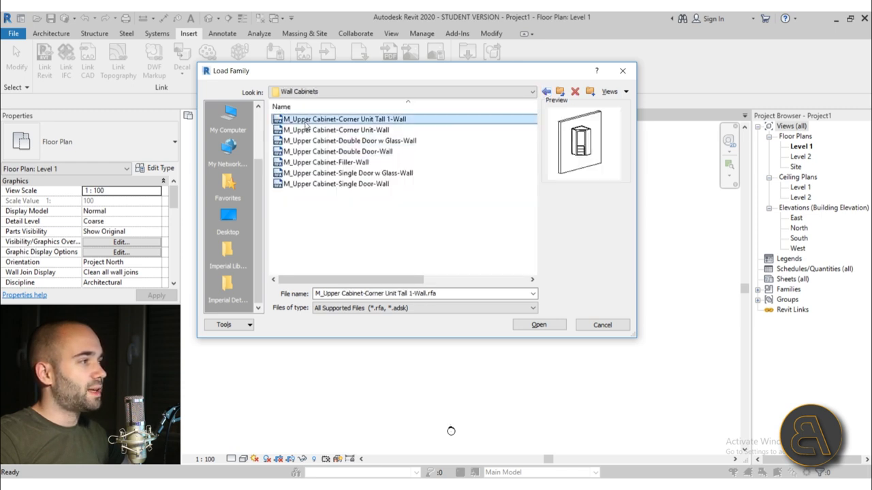
click(305, 131)
key(Down)
key(Down)
key(Down)
key(Down)
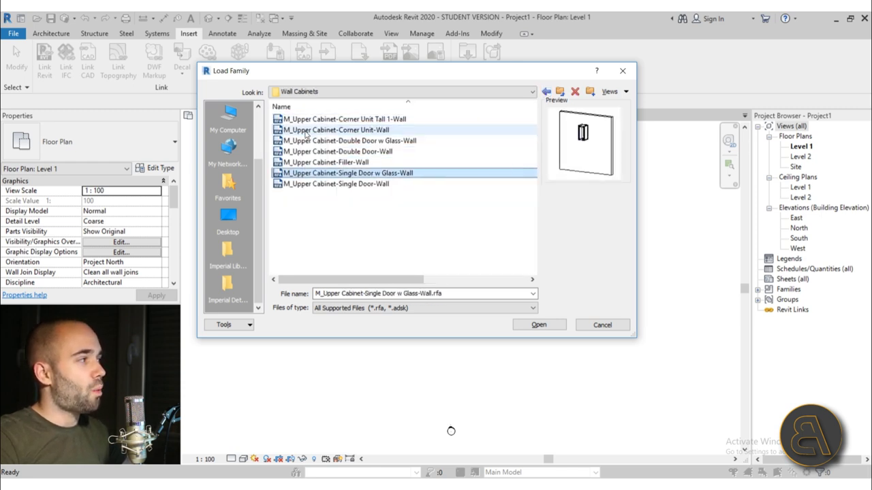
click(560, 91)
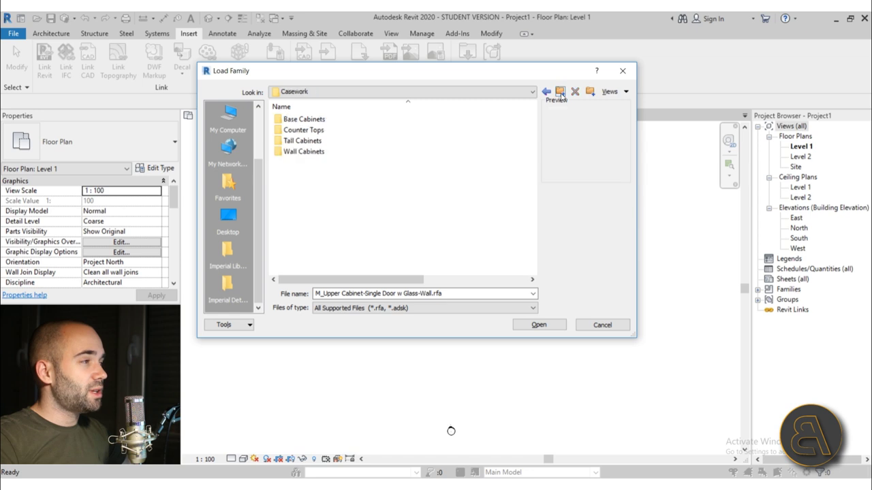
Preview Counter Tops, ending on M_Counter Top-L Shaped 2, then return to US Metric.
double_click(300, 131)
click(304, 120)
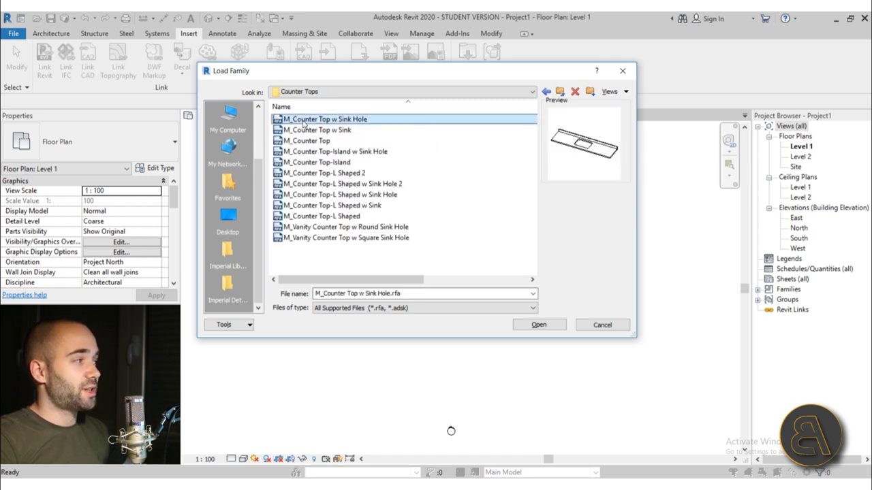
key(Down)
key(Down)
key(Down)
key(Down)
key(Down)
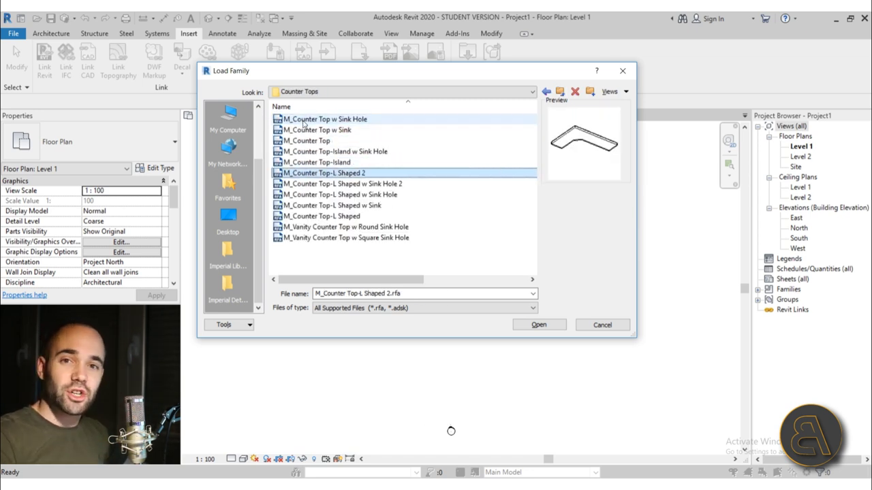
click(561, 93)
click(560, 94)
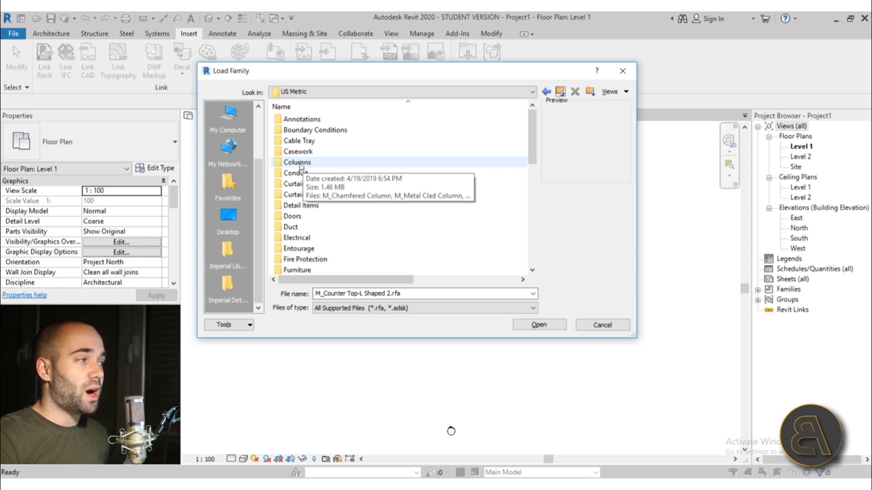
Preview Columns families from M_Chamfered Column to M_Wood Timber Column, then return to US Metric.
click(289, 162)
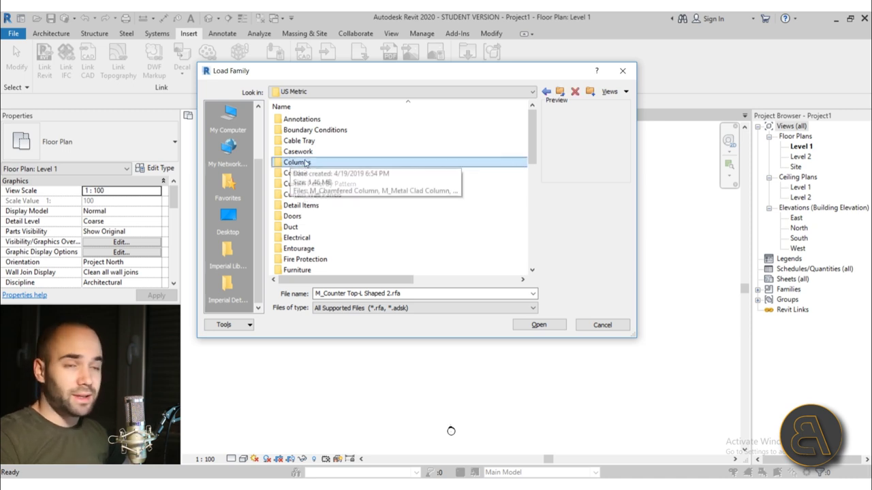
scroll(300, 165, down, 8)
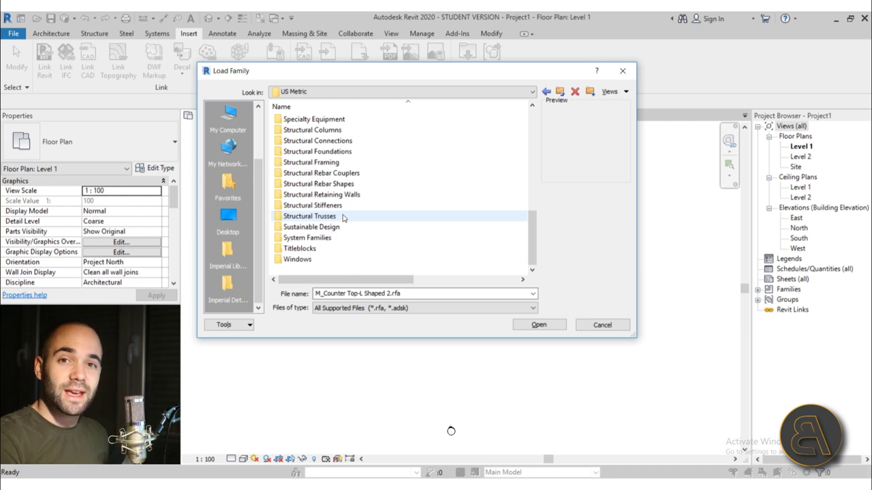
scroll(332, 215, up, 3)
scroll(332, 215, up, 5)
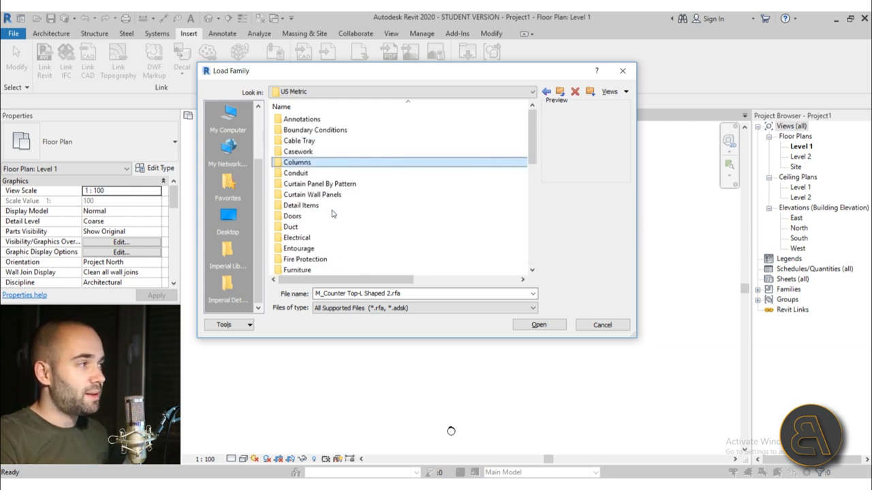
double_click(300, 162)
click(337, 123)
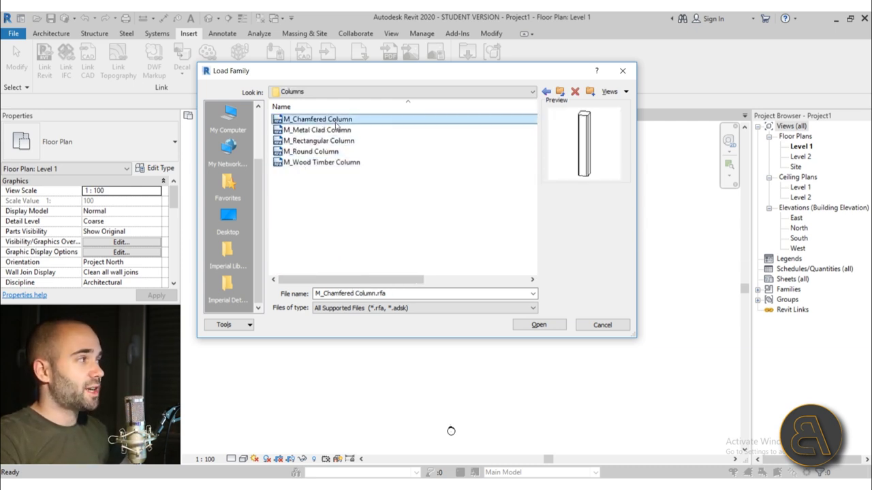
key(Down)
key(Down)
key(Down)
key(Down)
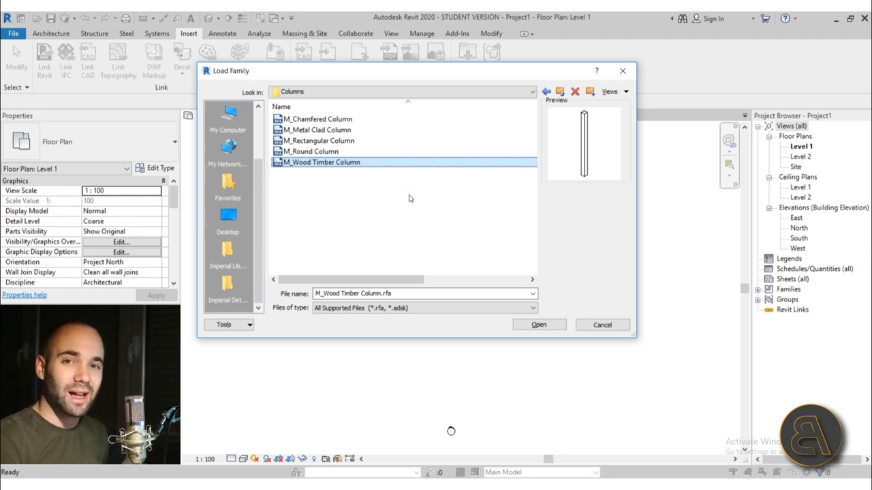
click(560, 91)
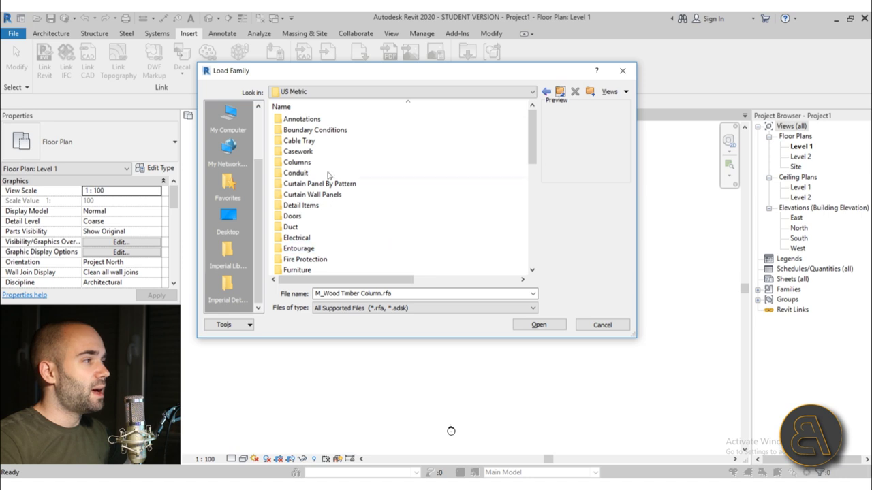
Preview Conduit > Fittings > EMT families, then climb back up to US Metric.
double_click(294, 174)
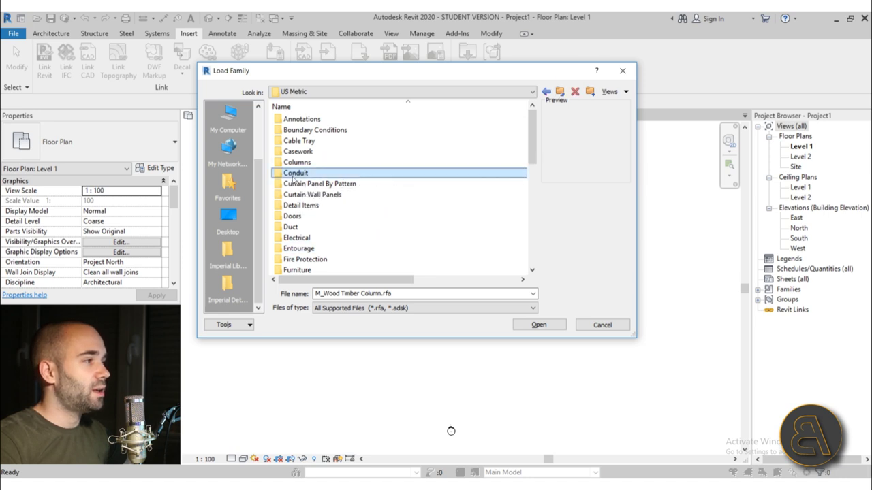
double_click(294, 120)
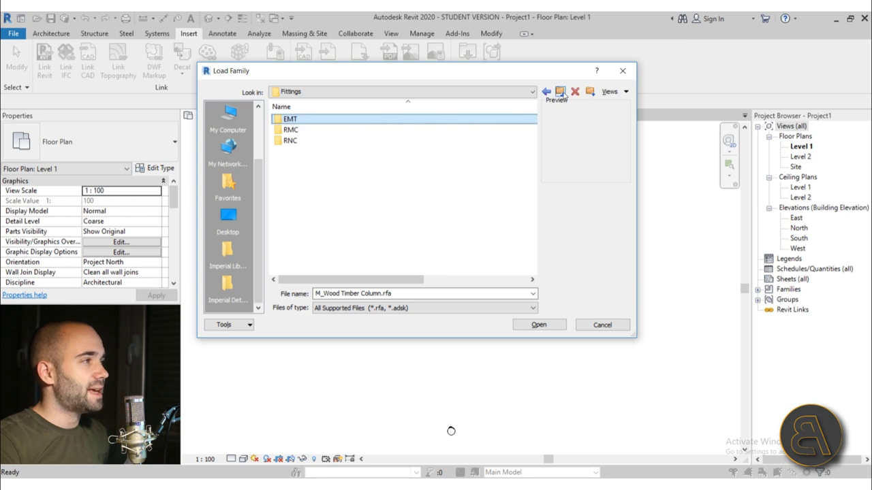
double_click(299, 123)
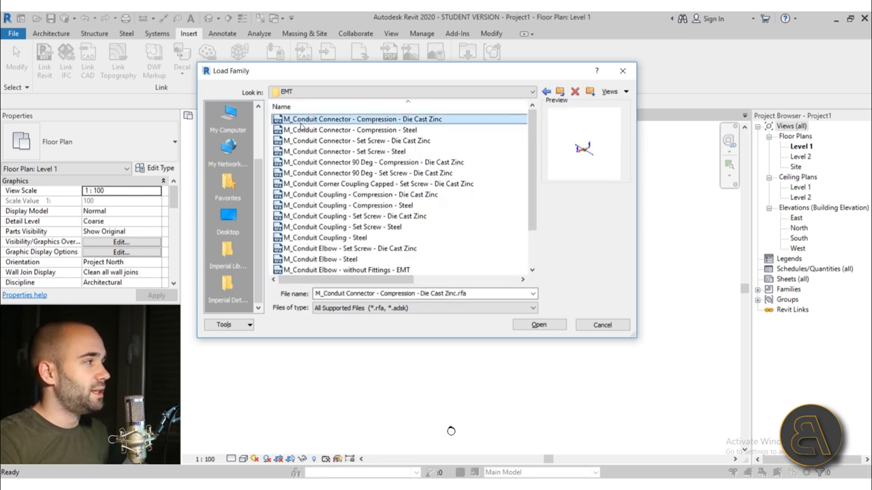
key(Down)
key(Down)
key(Down)
key(Down)
key(Down)
key(Down)
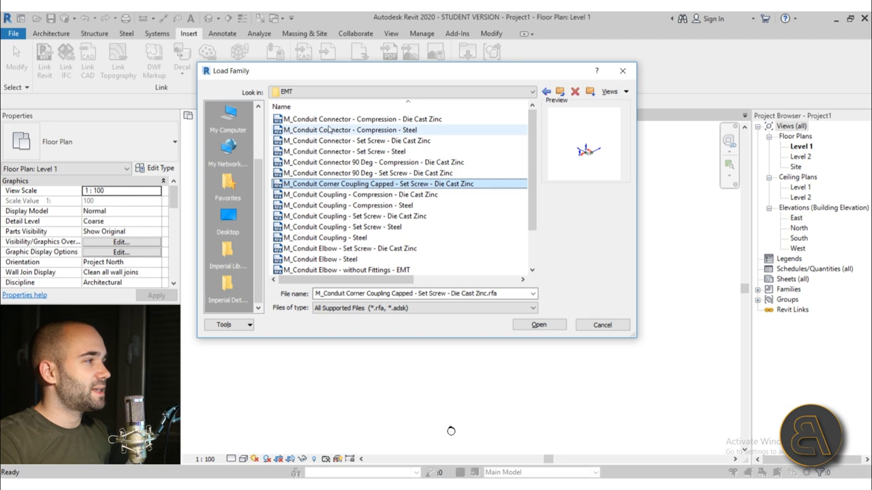
click(559, 92)
click(560, 92)
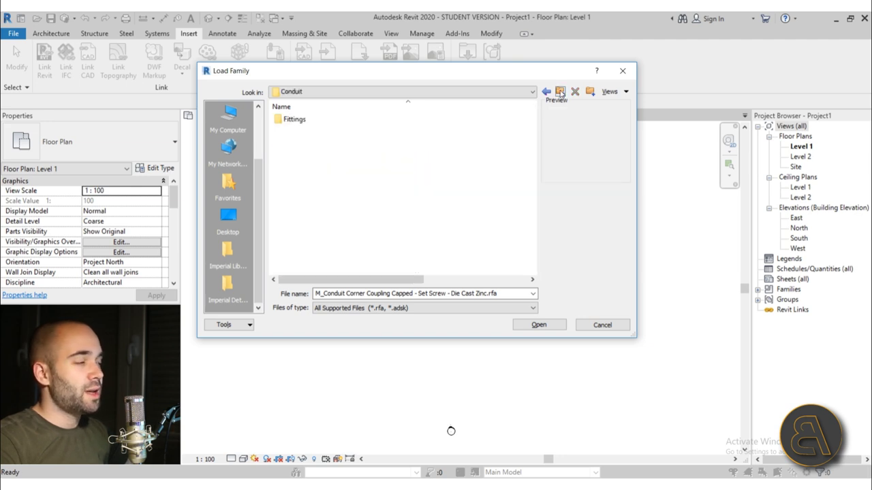
click(560, 92)
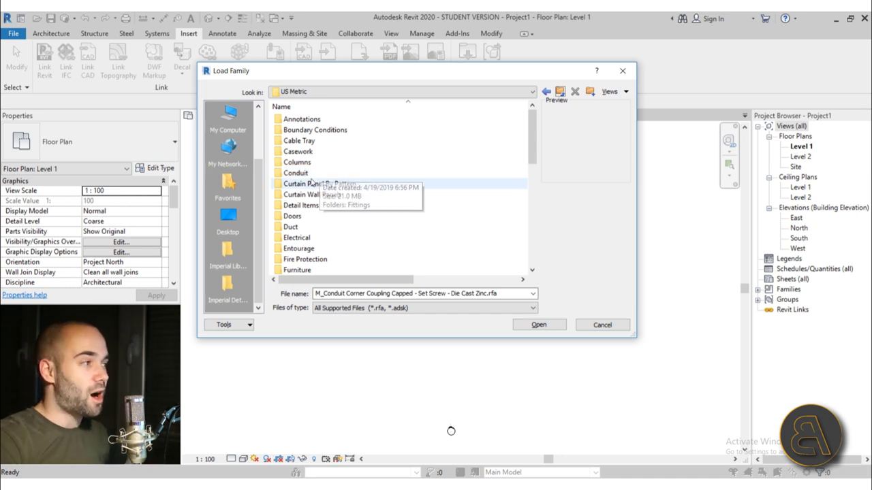
scroll(308, 197, down, 1)
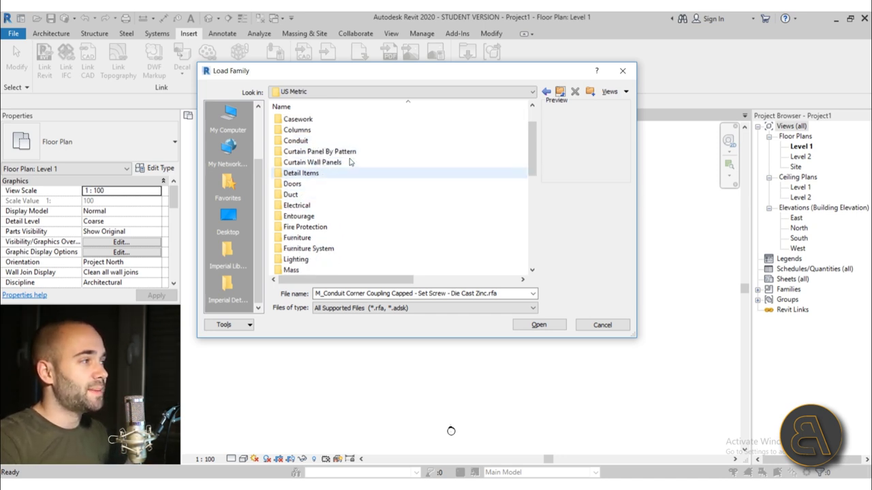
Preview Curtain Panel By Pattern surfaces from M_1-2 Step Surface to M_Zig Zag Surface.
double_click(291, 156)
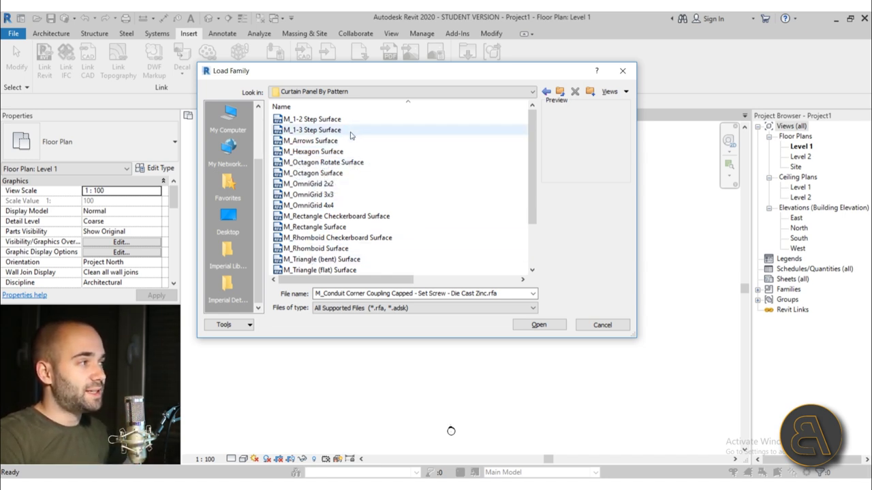
click(316, 121)
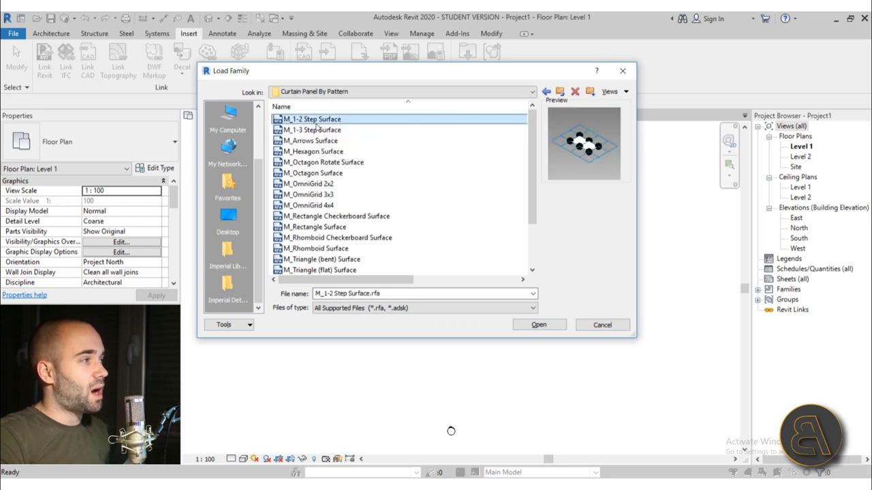
key(Down)
key(Down)
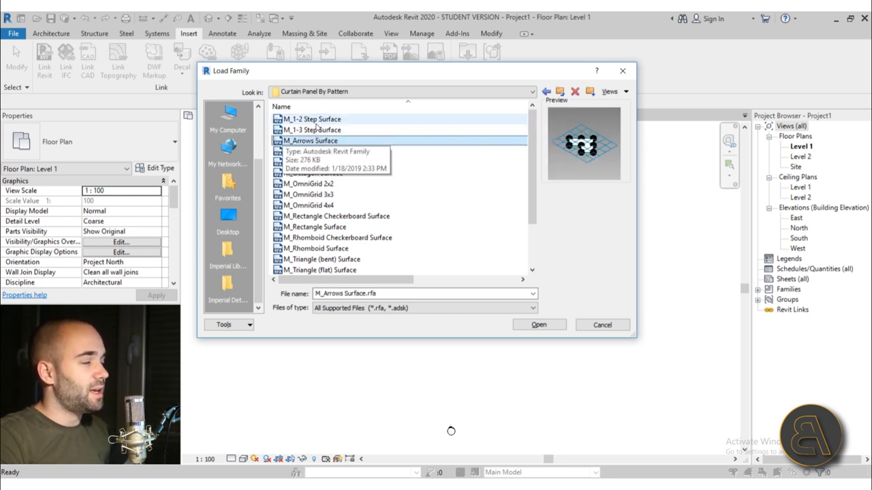
key(Down)
key(Down)
key(Down)
key(Down)
key(Down)
key(Down)
key(Down)
key(Down)
key(Down)
key(Down)
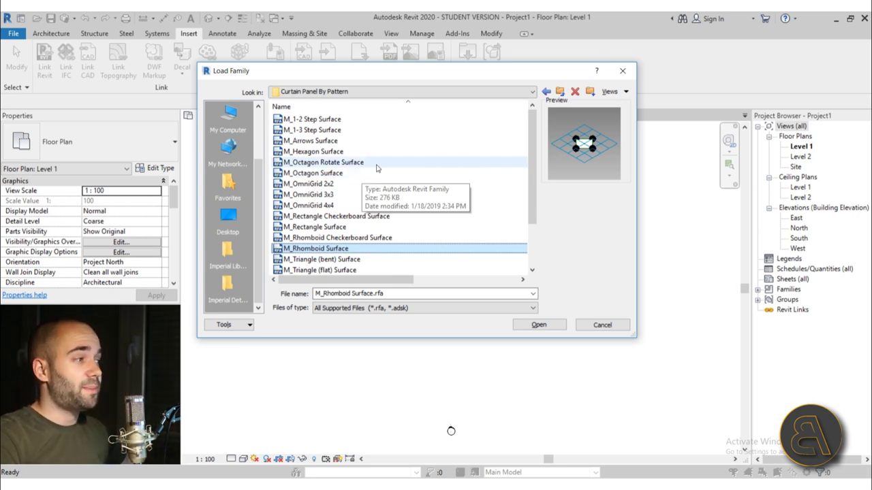
scroll(362, 176, down, 2)
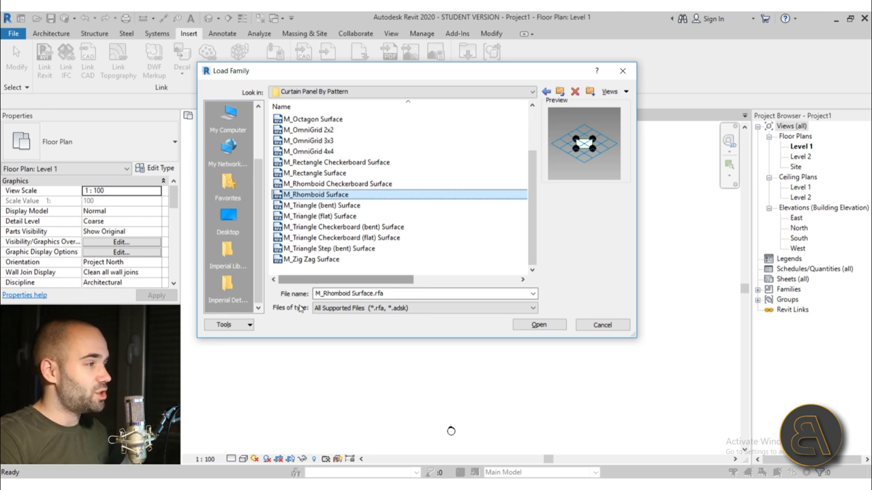
click(318, 260)
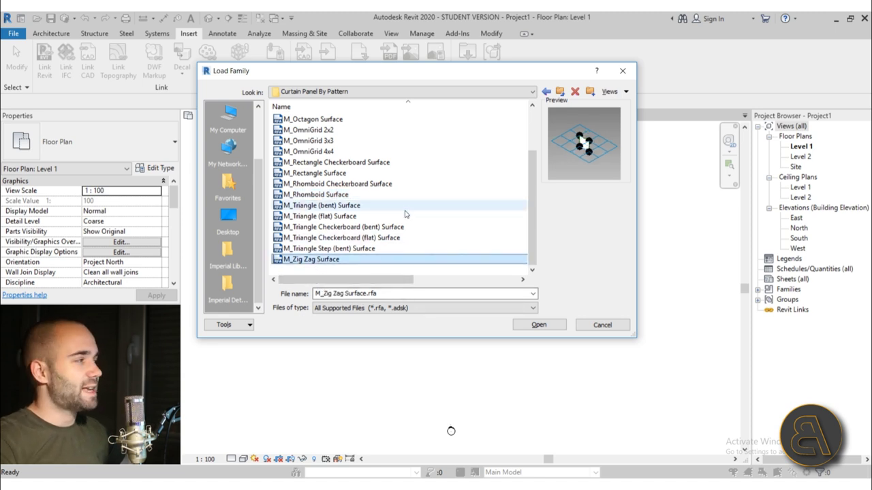
click(559, 91)
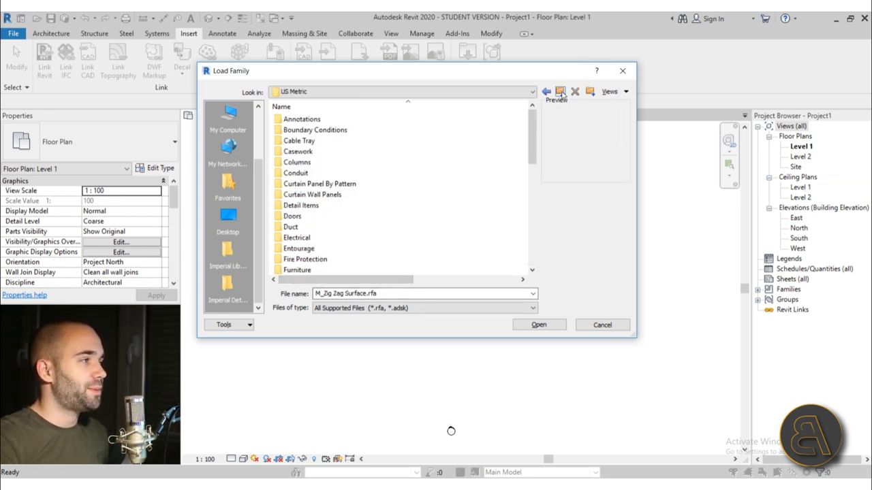
Preview M_Empty Panel, M_Glazed Panel and M_Solid Panel in Curtain Wall Panels, then return.
double_click(312, 196)
click(322, 119)
click(312, 130)
click(308, 141)
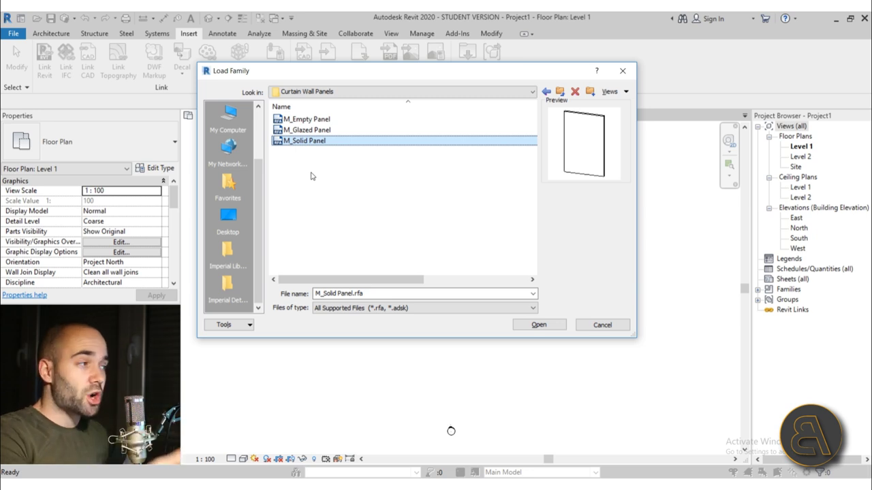
click(559, 92)
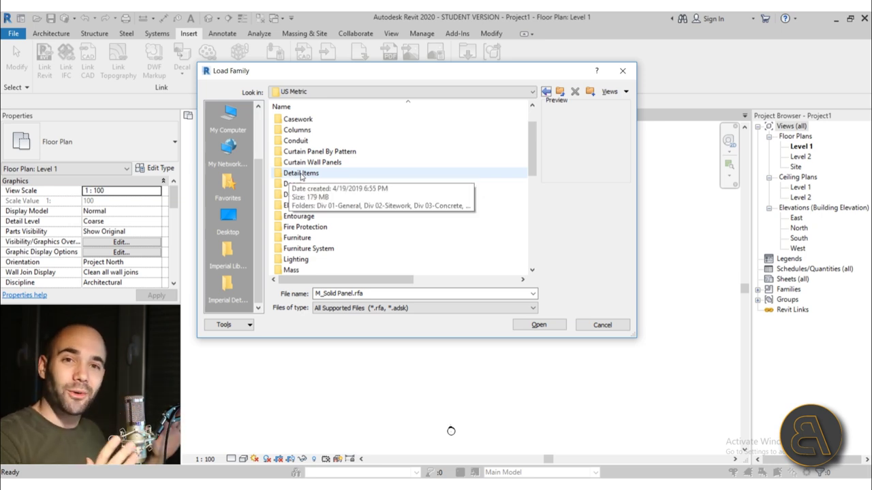
Preview M_Anchor Bolts Hook-Side in Div 05-Metals > 05090-Metal Fastenings, then return to Detail Items.
double_click(302, 175)
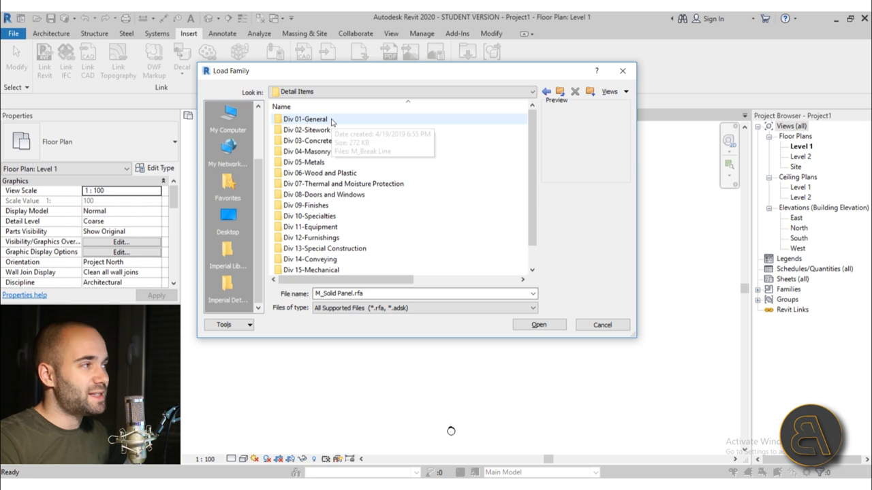
click(320, 166)
double_click(319, 164)
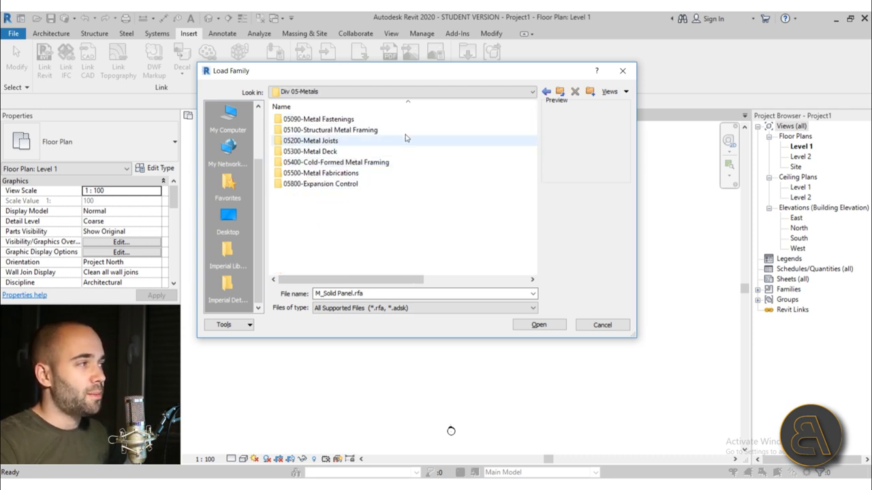
double_click(331, 120)
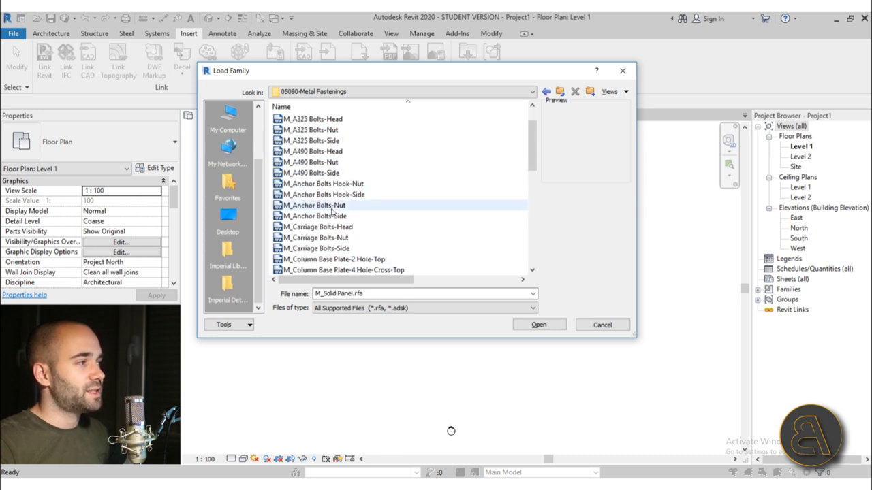
click(382, 195)
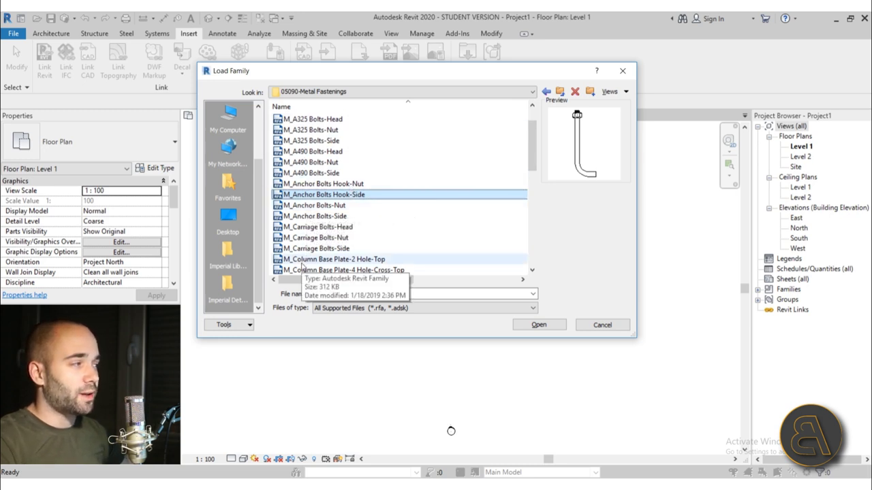
click(559, 91)
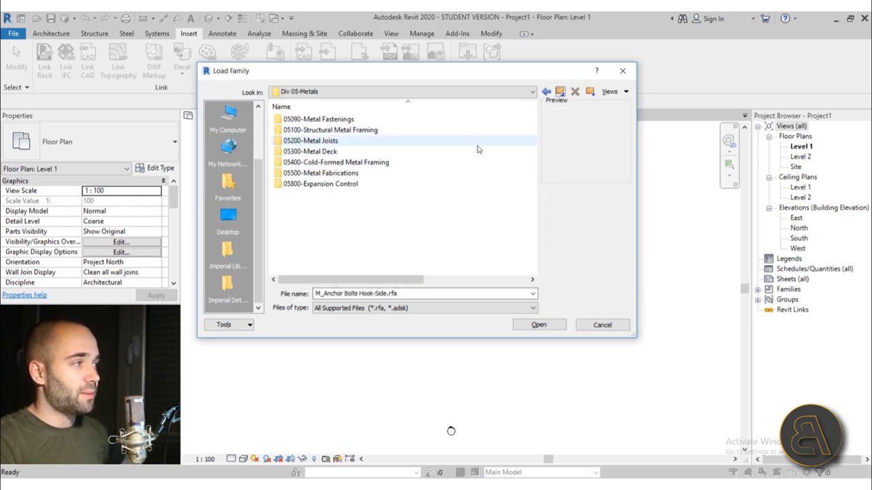
click(559, 91)
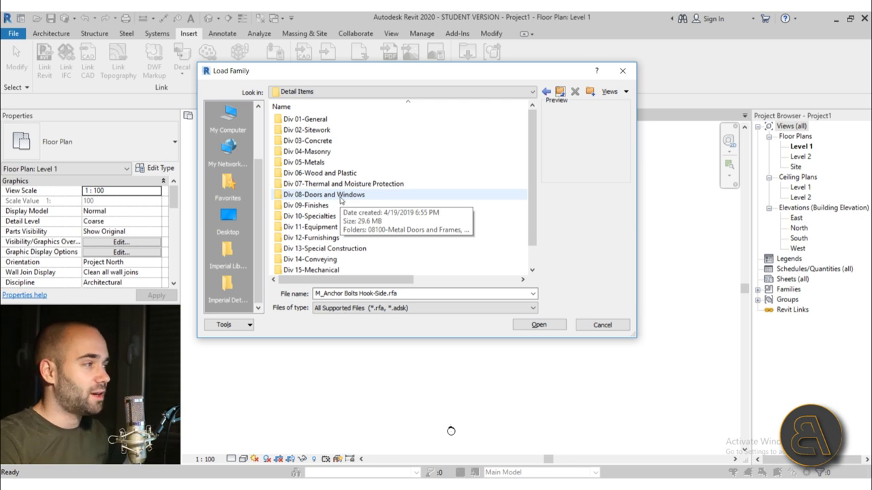
scroll(340, 198, down, 1)
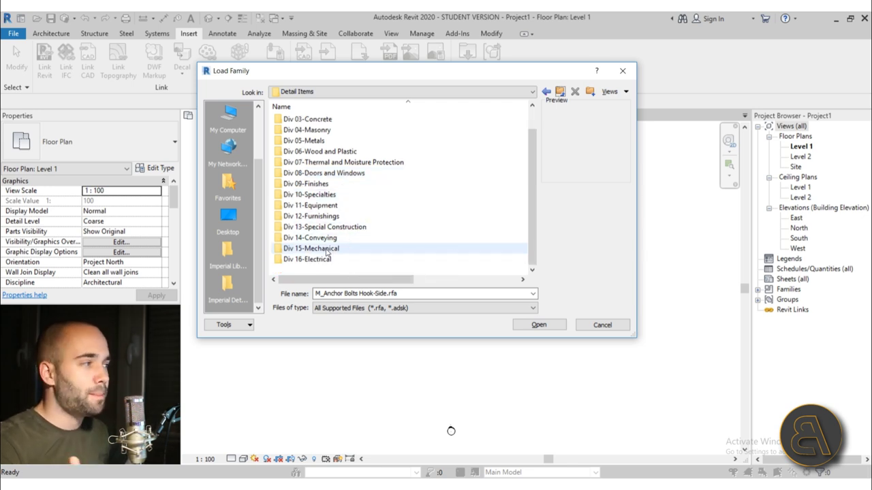
scroll(327, 247, up, 1)
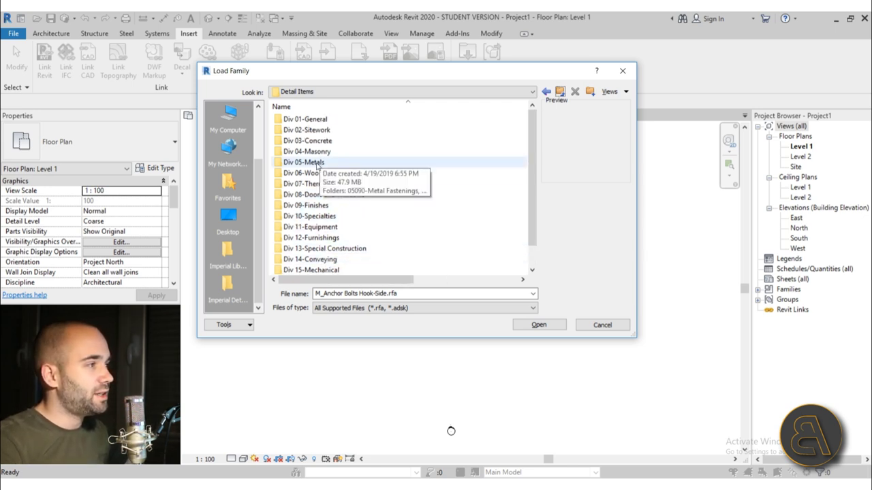
Preview 04220-Concrete Masonry Units families, settling on M_CMU-3 Core-Top, then return to Detail Items.
double_click(322, 151)
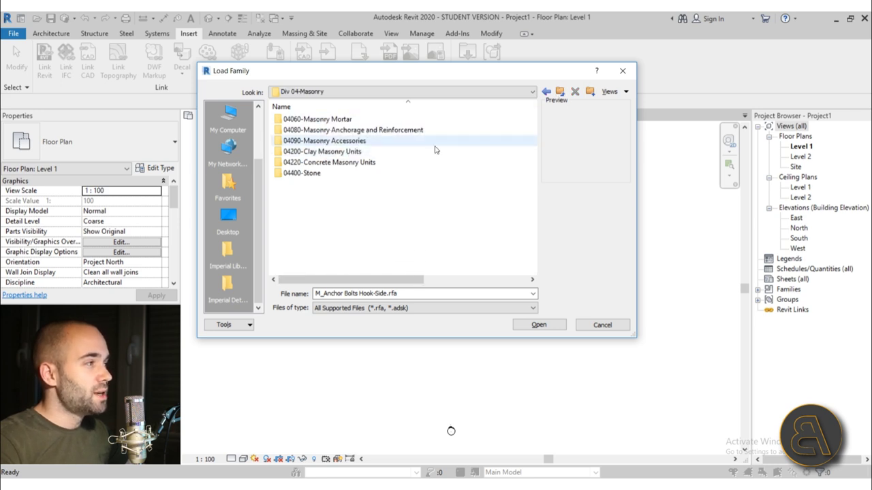
double_click(318, 162)
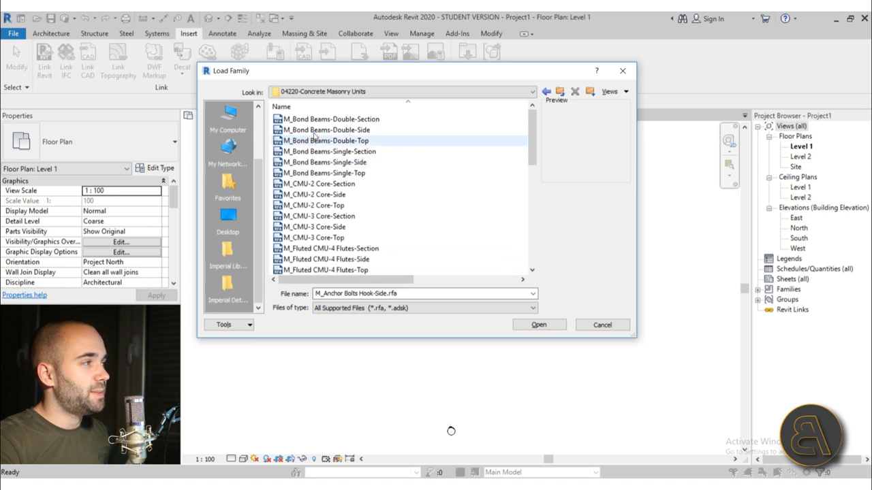
click(314, 133)
click(315, 141)
key(Down)
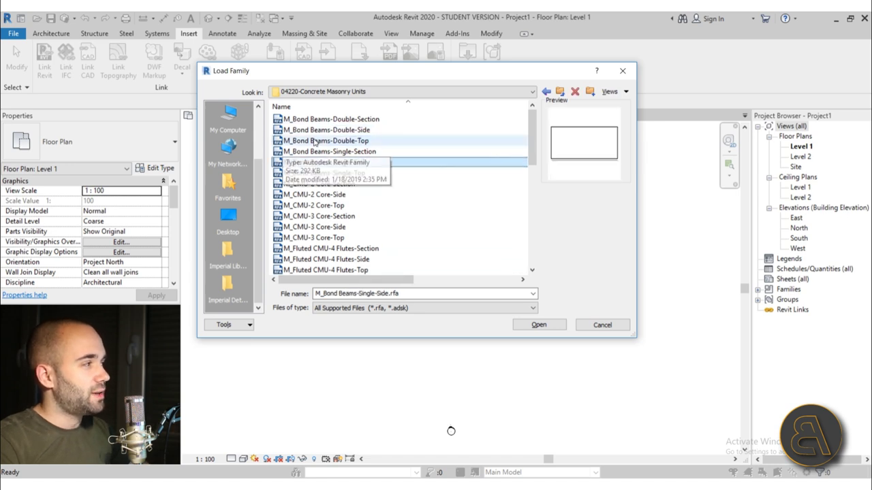
key(Down)
key(Down)
key(Down)
key(Down)
key(Down)
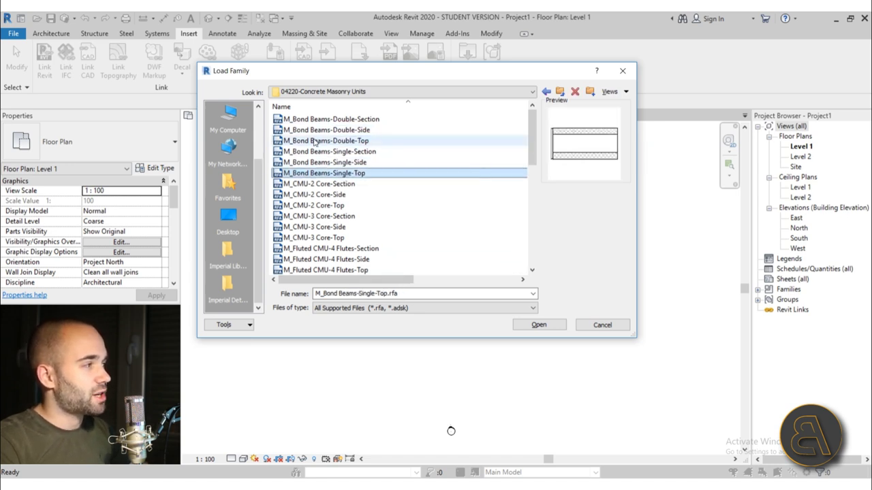
key(Down)
key(Down)
key(Down)
key(Down)
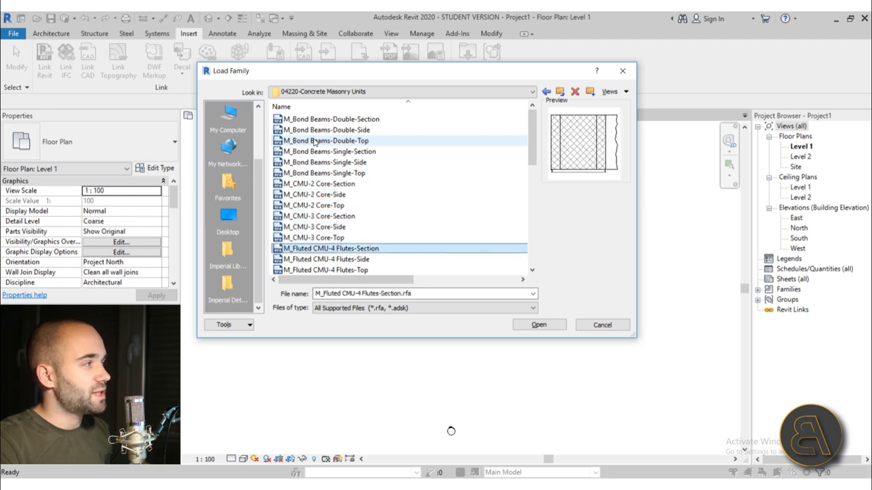
key(Up)
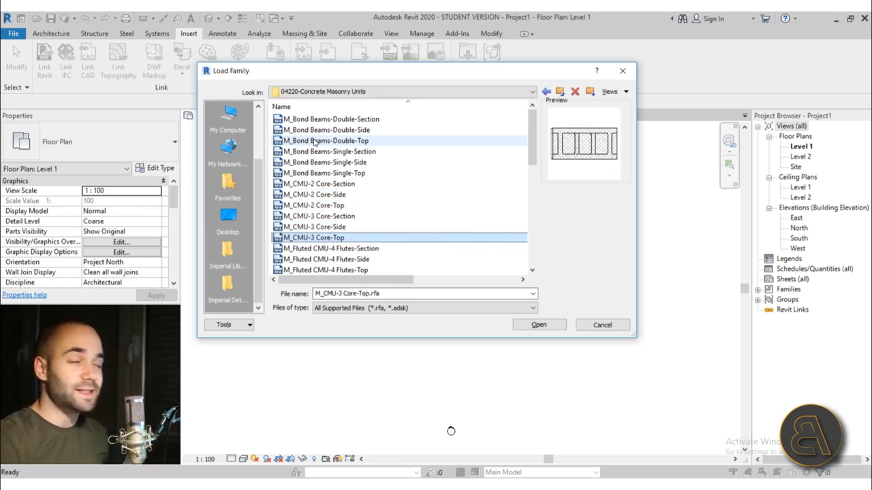
click(561, 93)
click(561, 93)
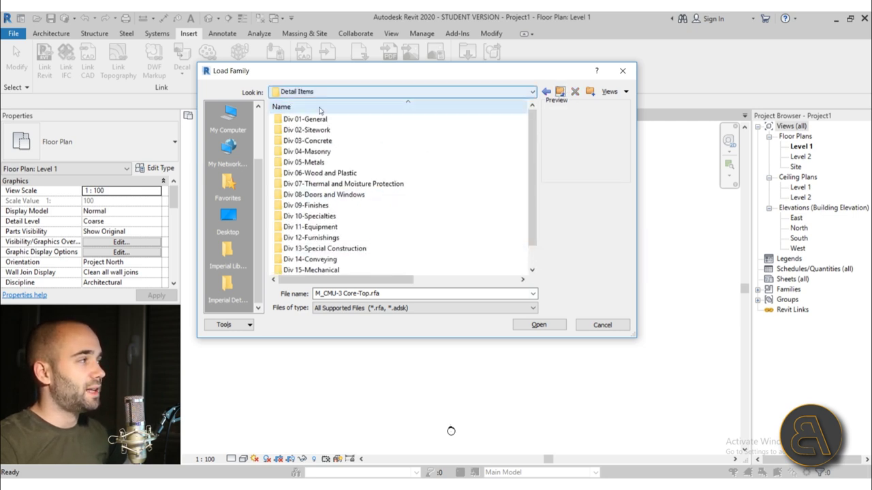
Open US Metric > Doors and preview the three M_Door-Curtain-Wall families (Double-Glass, Double-Storefront, Single-Glass).
click(560, 91)
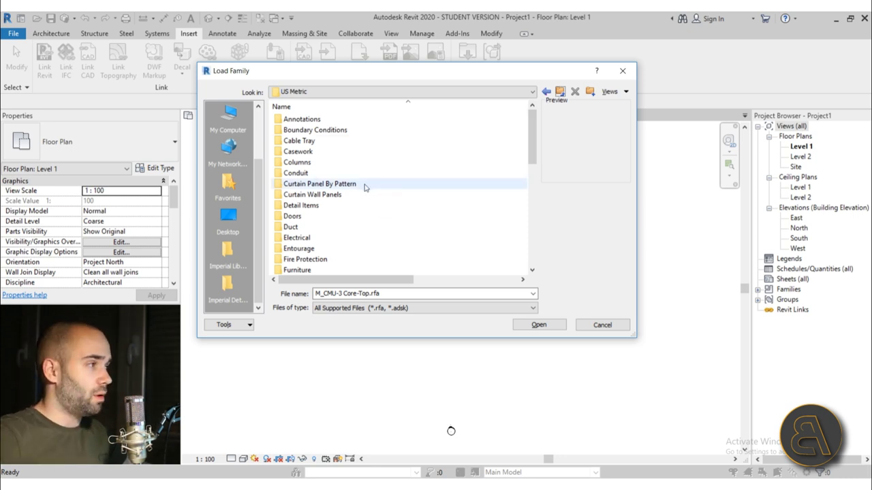
scroll(336, 204, down, 1)
double_click(291, 184)
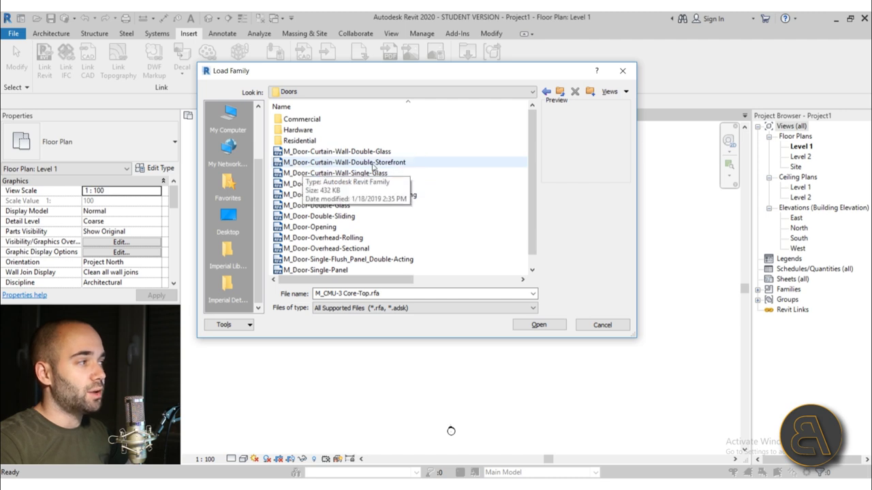
click(351, 154)
click(350, 163)
click(349, 173)
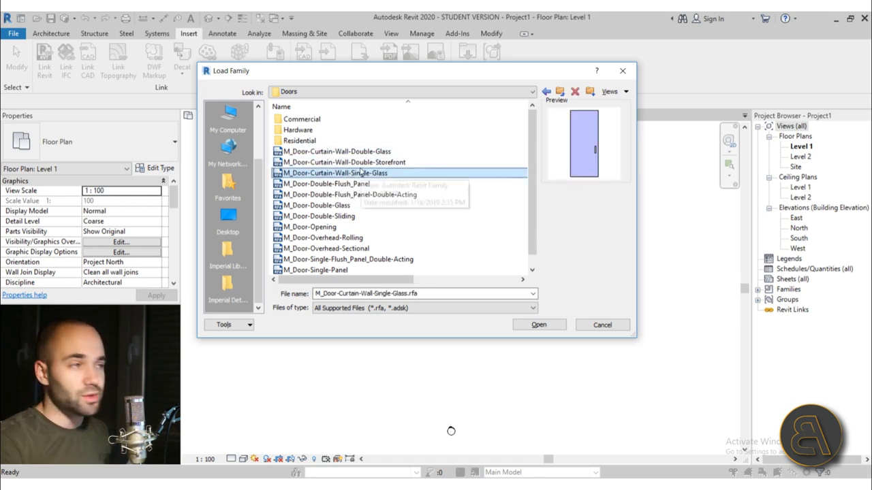
Preview the M_Entry Door Handle families in the Hardware folder, then return to US Metric.
double_click(298, 130)
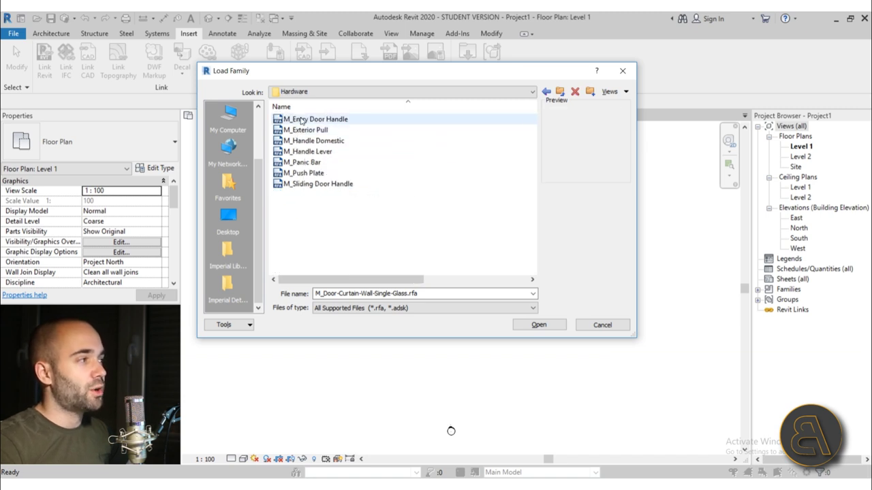
click(303, 120)
key(Down)
key(Down)
key(Down)
key(Down)
key(Down)
key(Down)
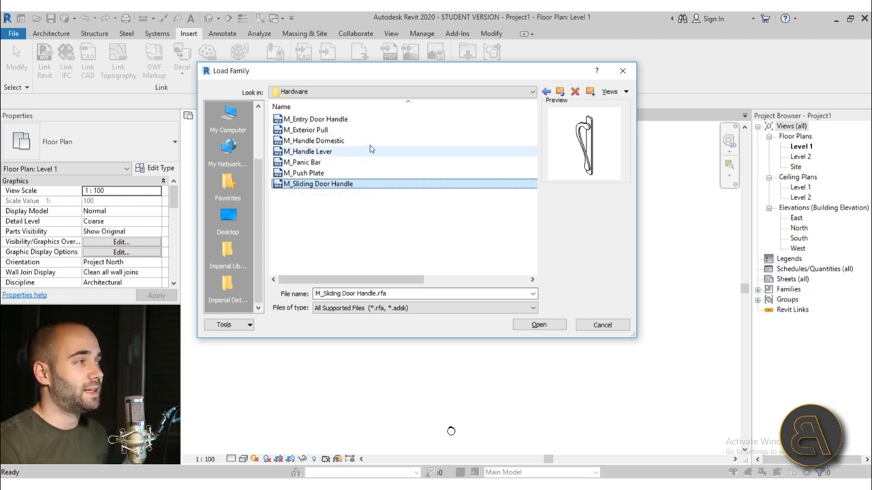
click(560, 92)
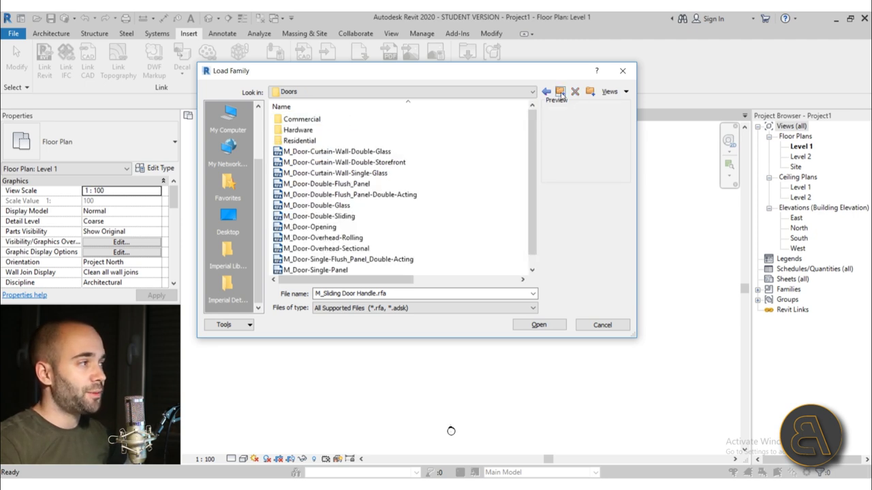
click(560, 92)
Reopen Doors and preview the Double-Sliding, Overhead-Rolling, Overhead-Sectional and double-acting door families.
scroll(341, 164, down, 1)
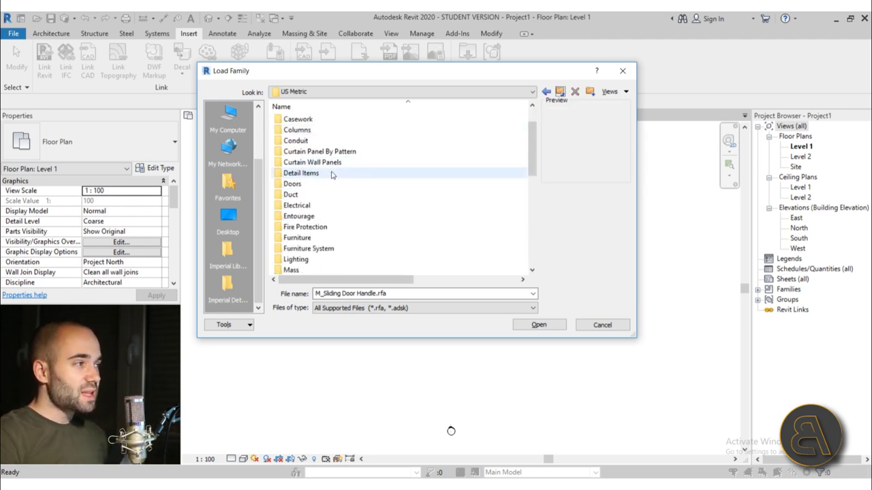
double_click(293, 184)
click(308, 205)
click(313, 227)
click(313, 249)
click(315, 237)
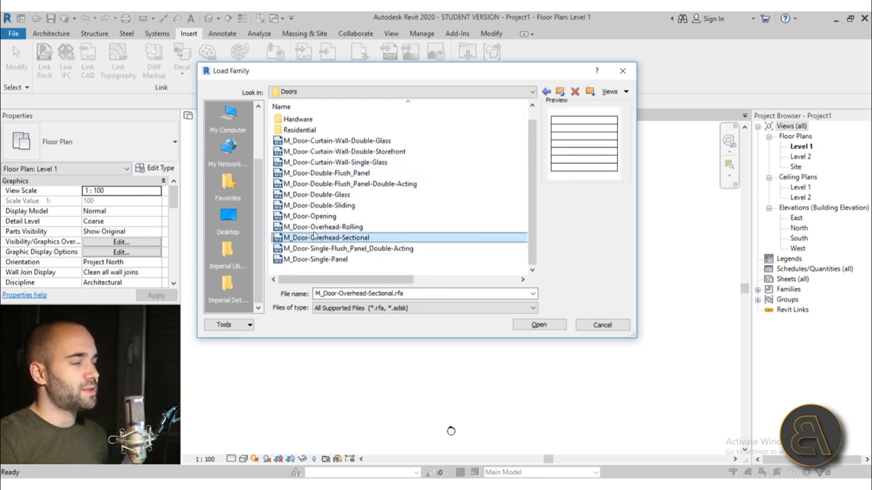
click(313, 228)
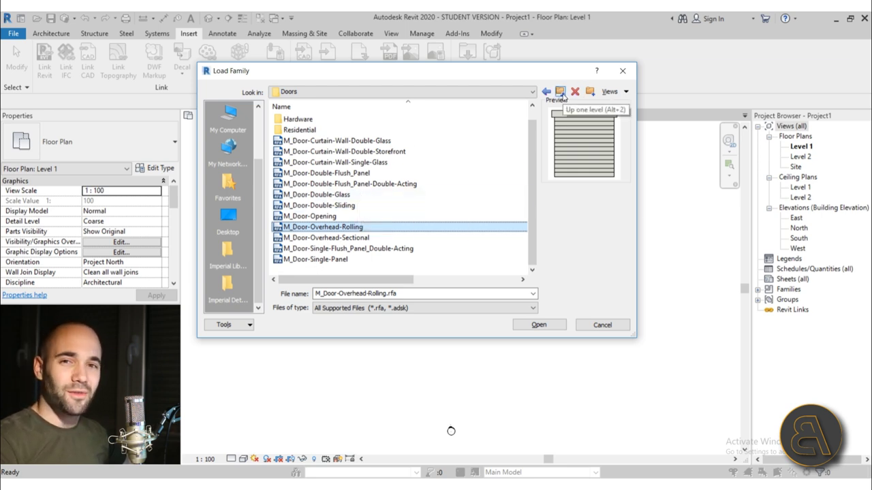
click(562, 95)
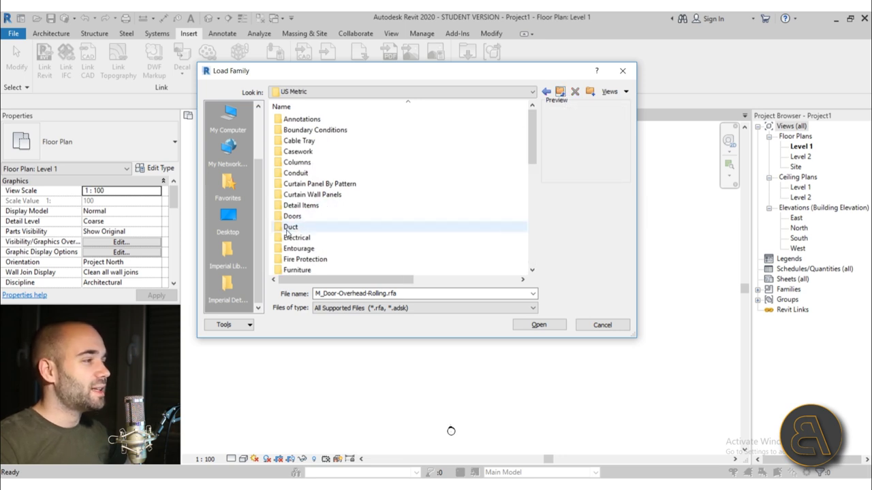
scroll(289, 233, down, 2)
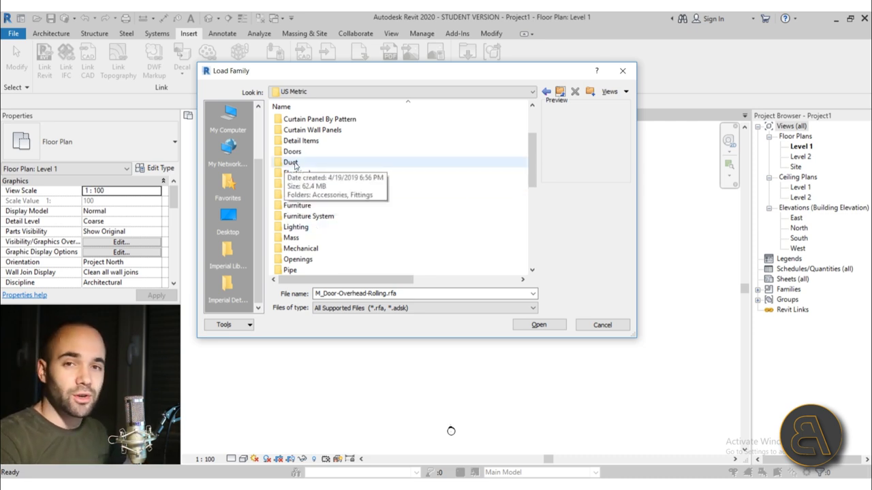
click(292, 163)
double_click(293, 163)
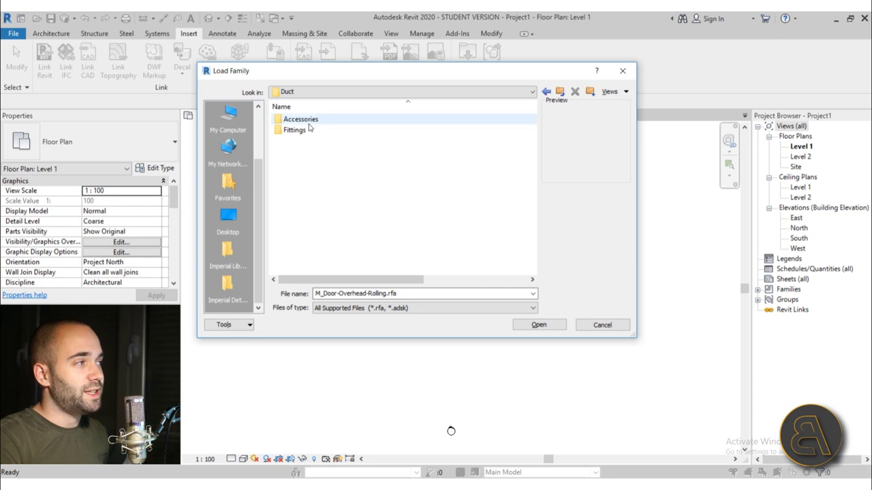
click(560, 93)
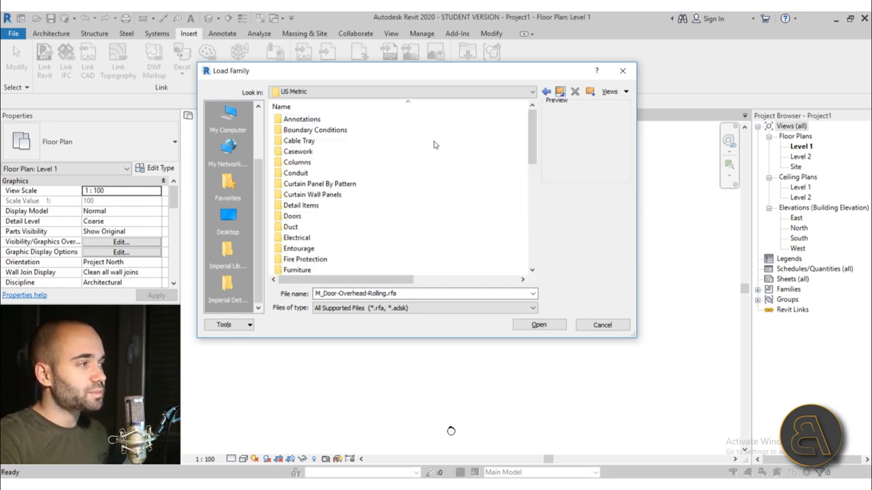
scroll(327, 185, down, 3)
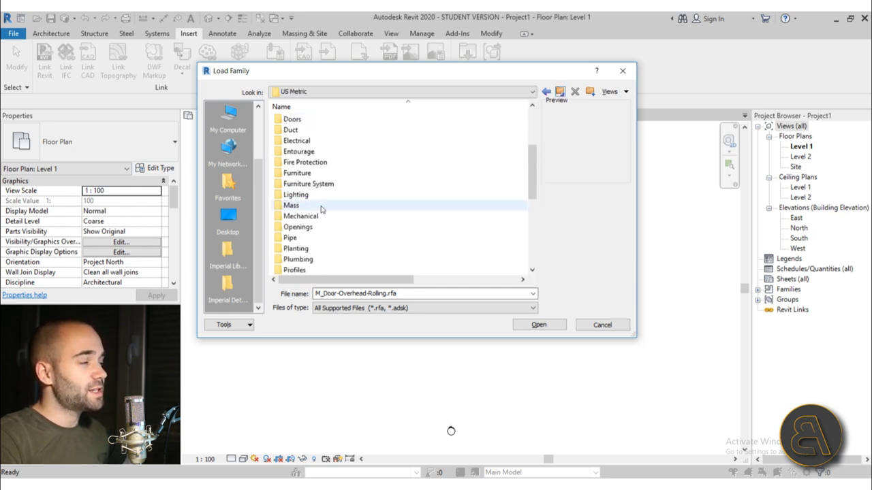
double_click(303, 163)
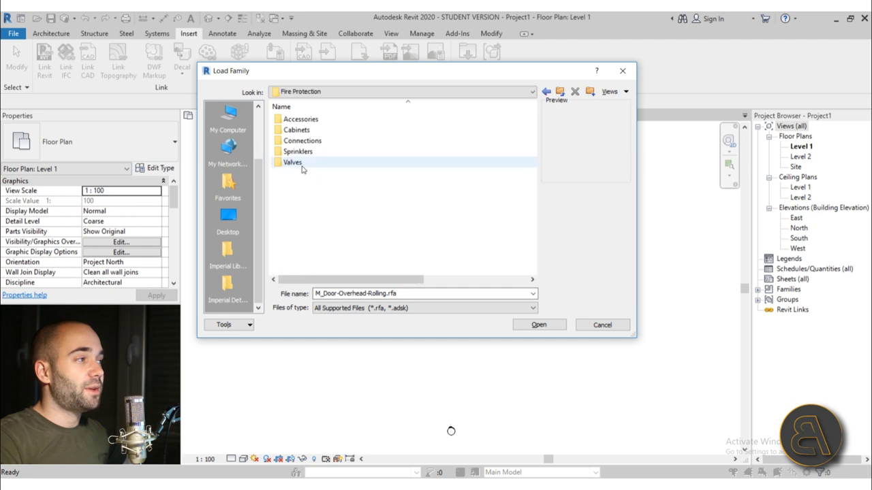
double_click(303, 129)
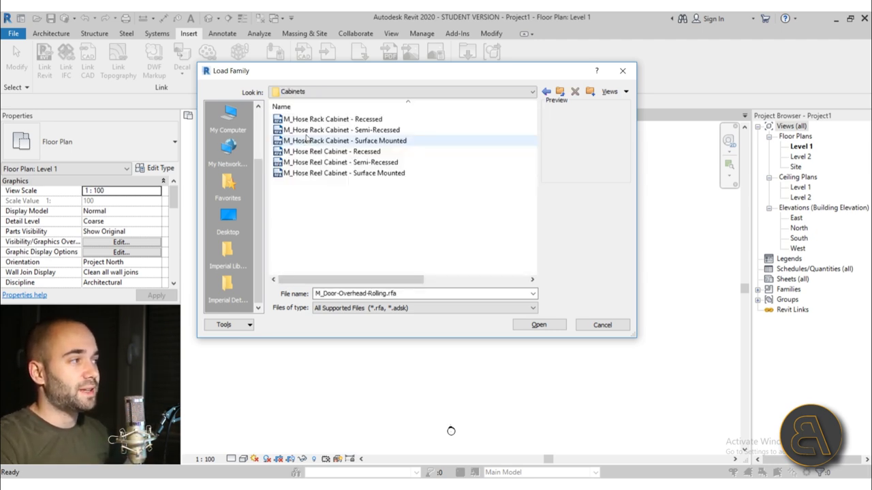
click(308, 140)
click(305, 152)
click(302, 162)
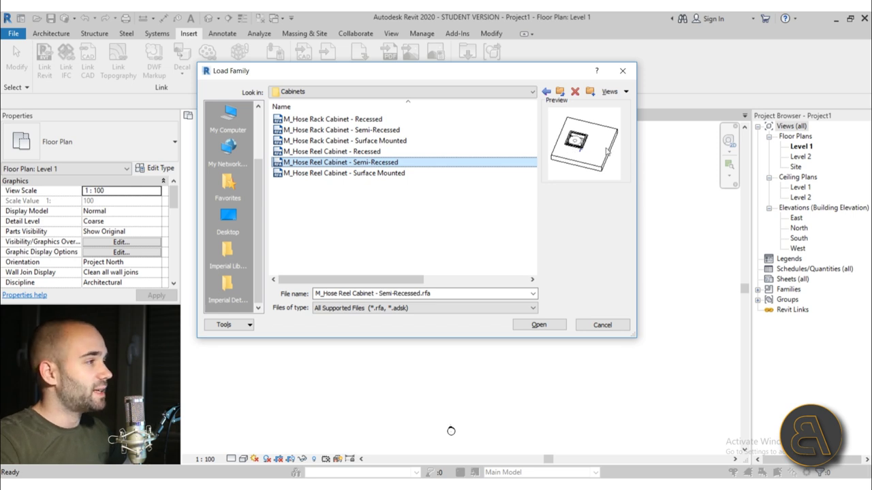
click(563, 91)
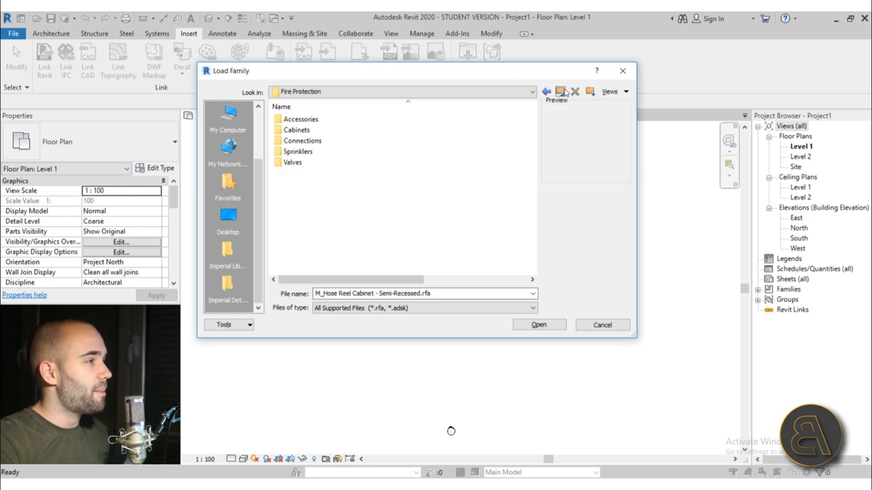
double_click(302, 163)
click(307, 119)
click(303, 151)
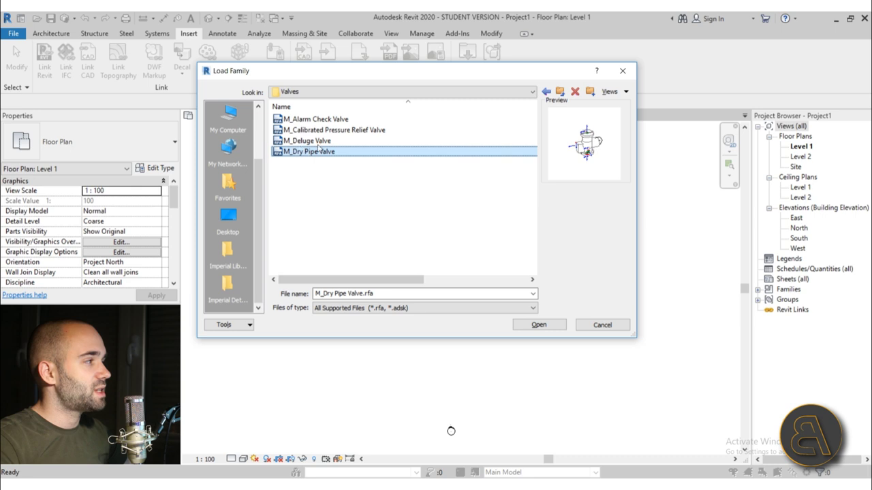
click(559, 91)
click(560, 91)
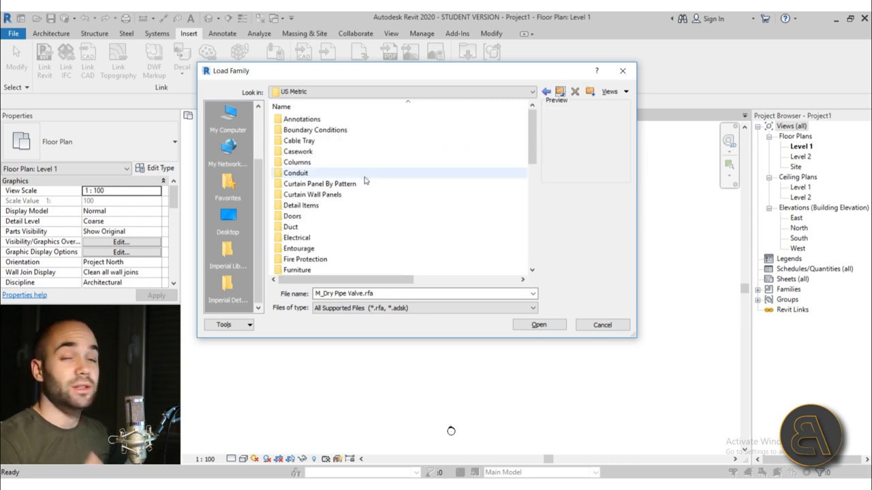
scroll(364, 184, down, 3)
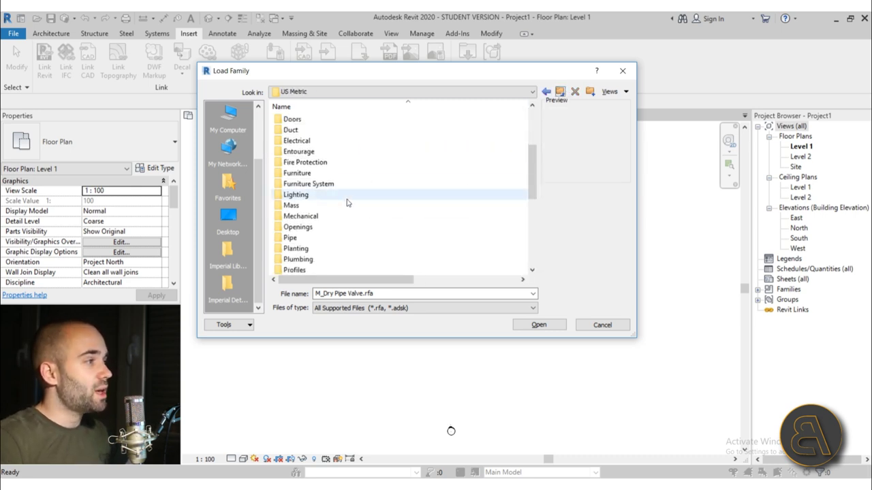
double_click(305, 174)
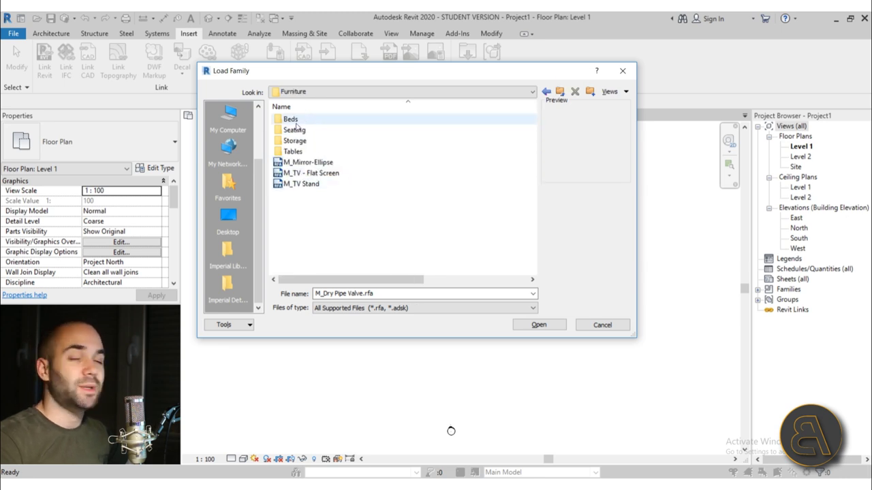
click(301, 184)
click(304, 174)
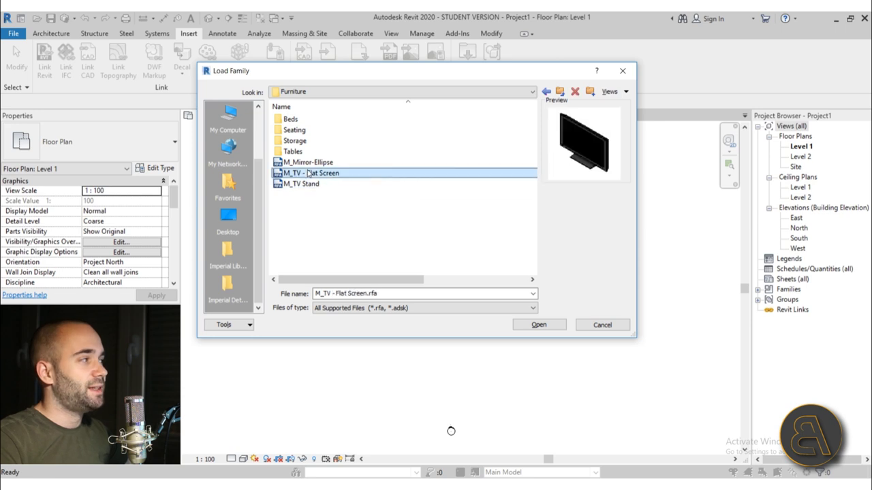
double_click(295, 141)
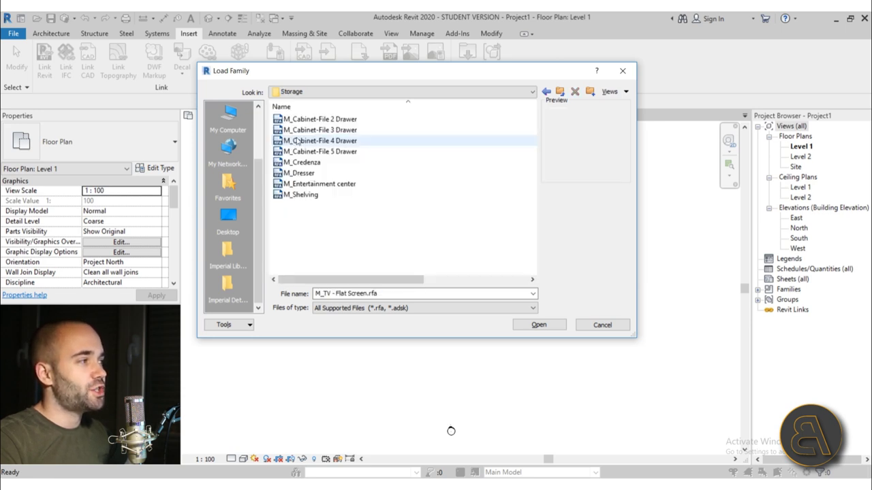
click(300, 120)
key(Down)
key(Down)
key(Down)
key(Down)
key(Down)
key(Down)
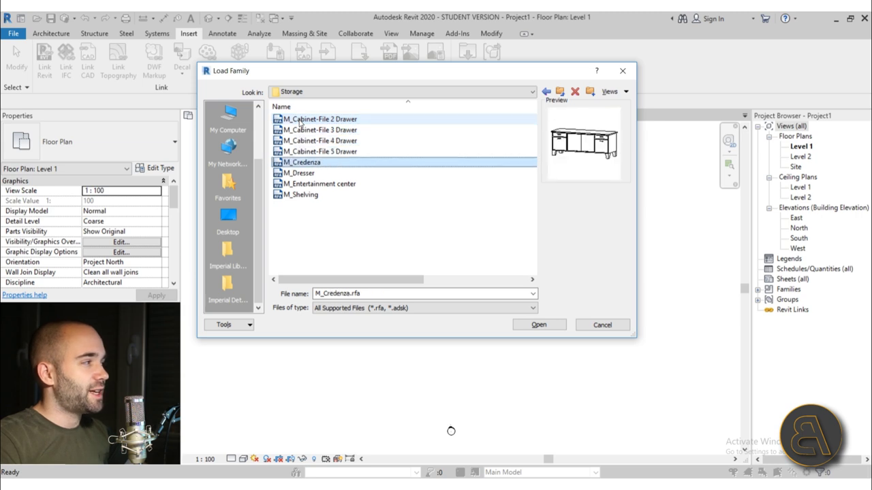
click(560, 92)
double_click(296, 129)
click(298, 121)
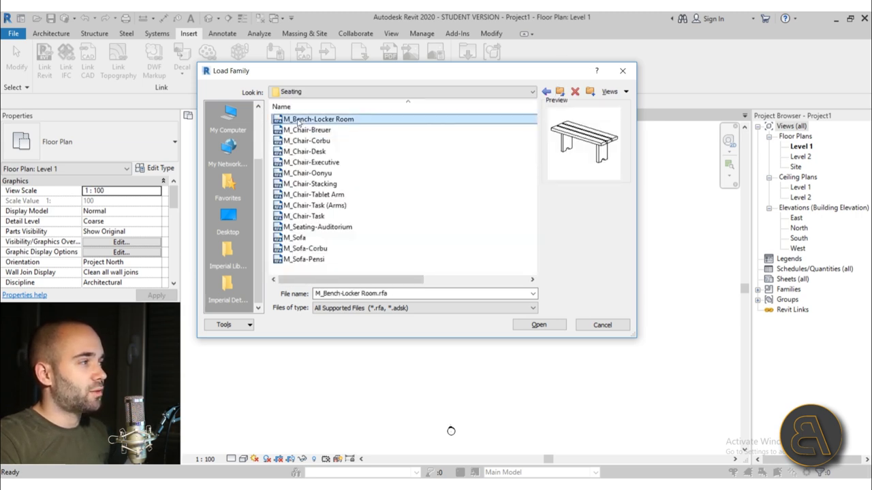
key(Down)
key(Down)
key(Down)
key(Down)
key(Down)
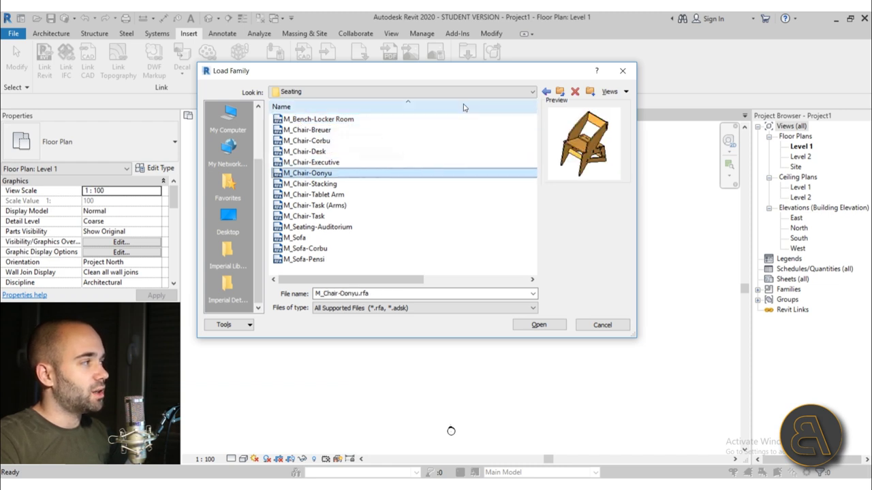
click(562, 93)
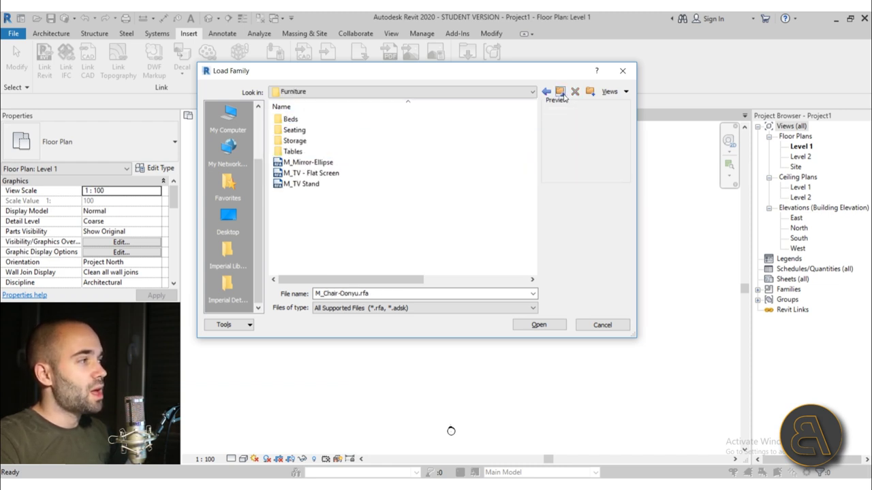
double_click(294, 119)
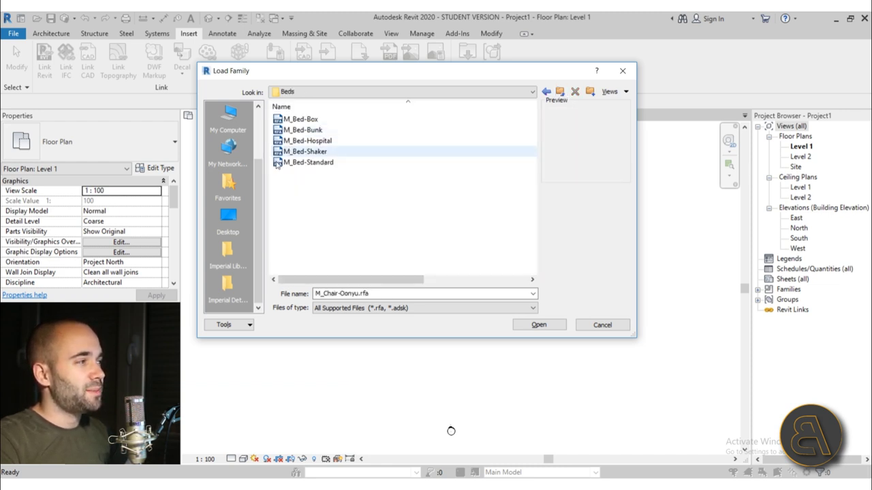
click(300, 120)
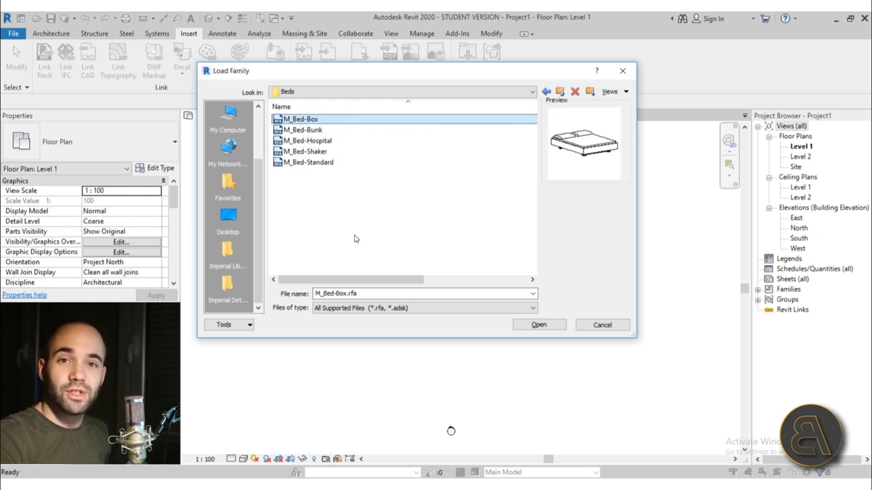
key(Down)
key(Down)
key(Down)
key(Down)
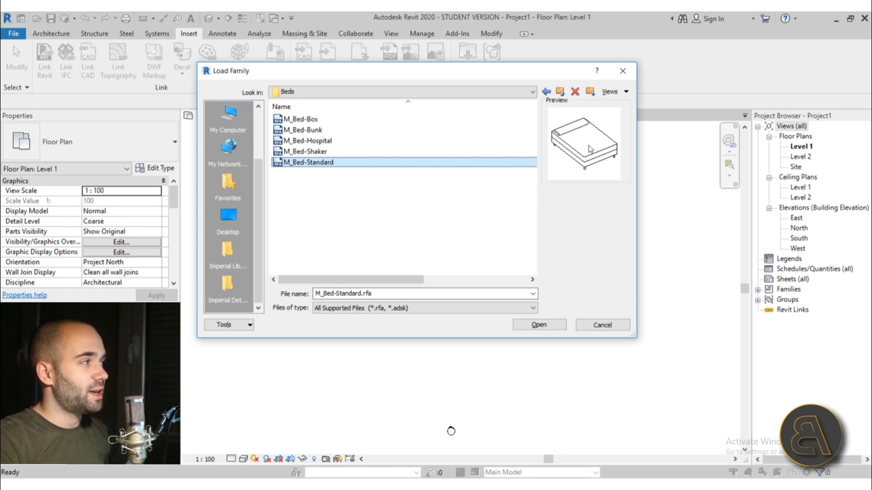
click(561, 93)
click(561, 93)
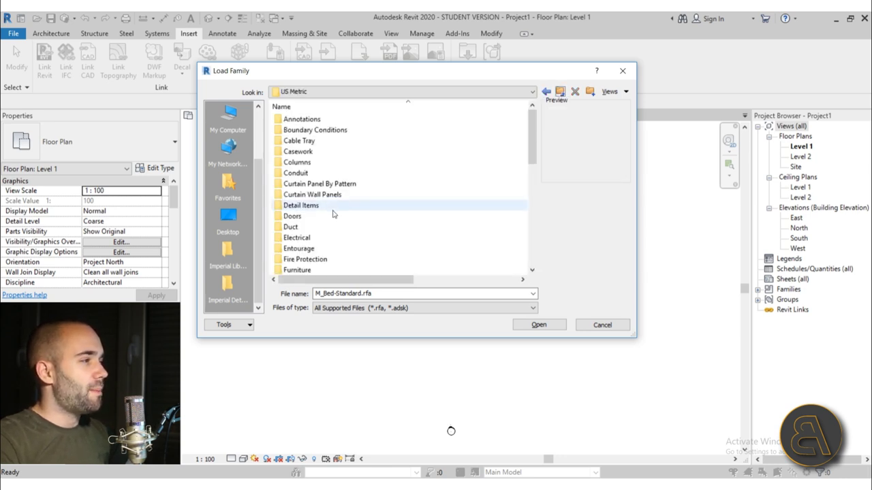
In Furniture System > Storage, sort by name and preview the two-drawer cabinet and overhead shelf.
scroll(333, 215, down, 3)
scroll(333, 215, down, 1)
click(297, 154)
double_click(297, 152)
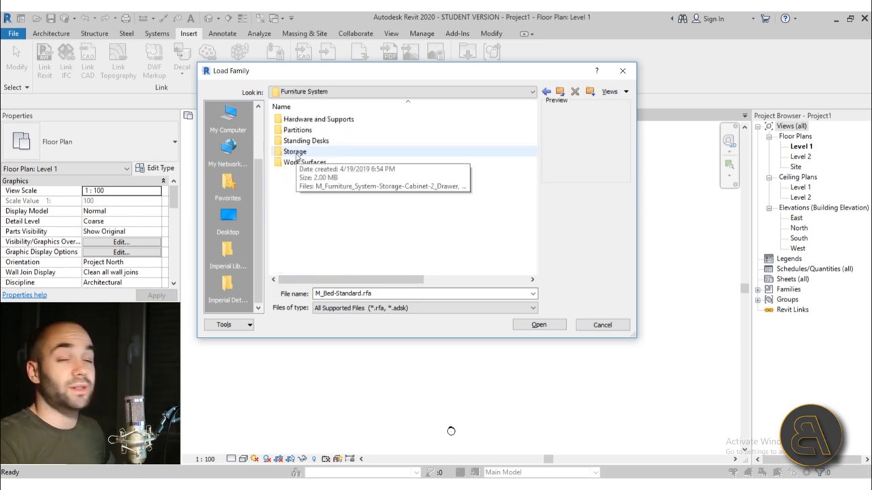
double_click(297, 153)
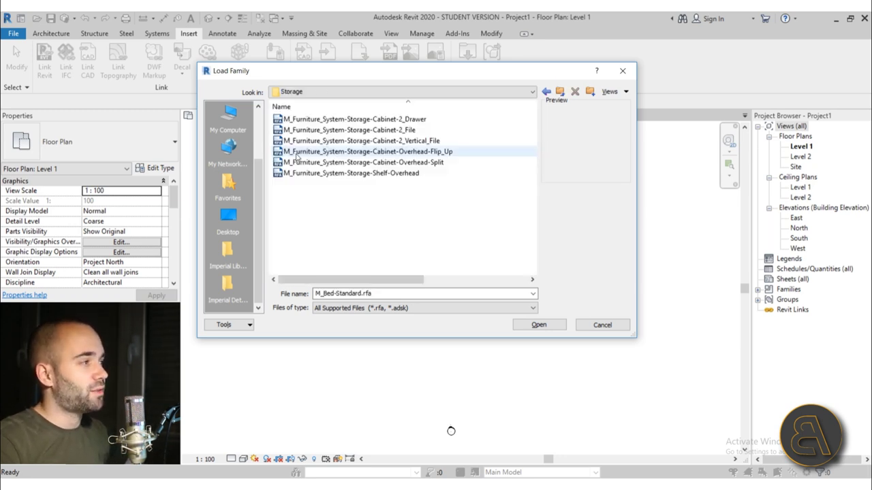
click(307, 107)
click(303, 121)
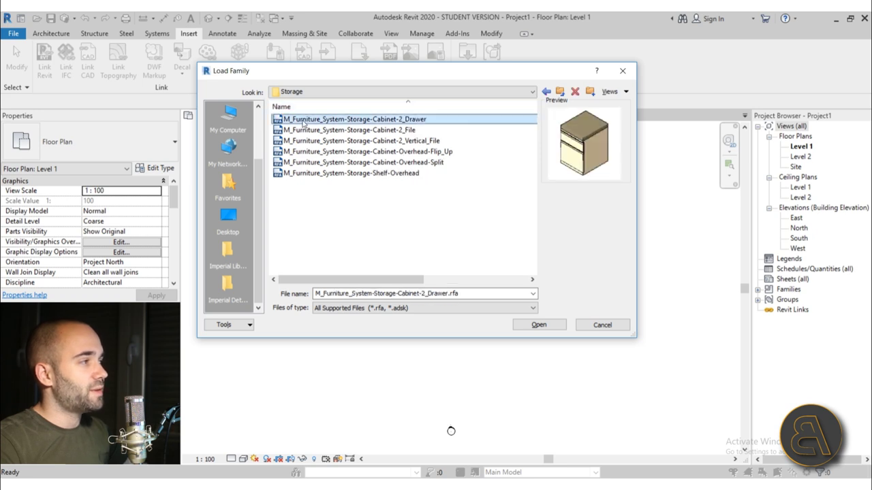
key(Down)
key(Down)
key(Down)
key(Down)
key(Down)
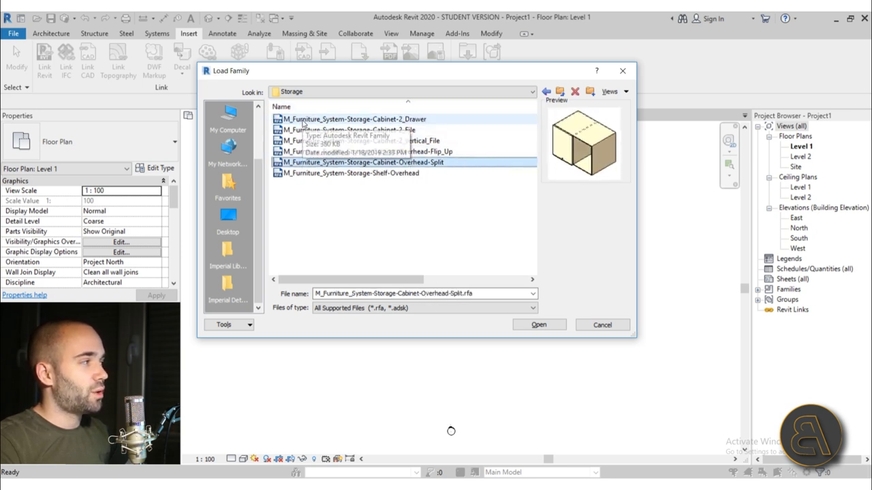
click(559, 91)
Preview the Hardware-Bracket and Support-Panel families in the Hardware and Supports folder.
double_click(296, 119)
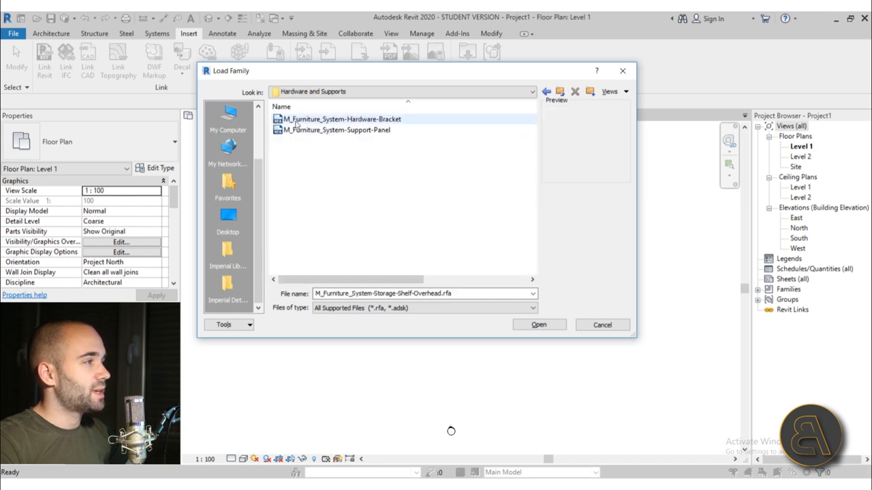
click(296, 120)
click(409, 131)
click(559, 92)
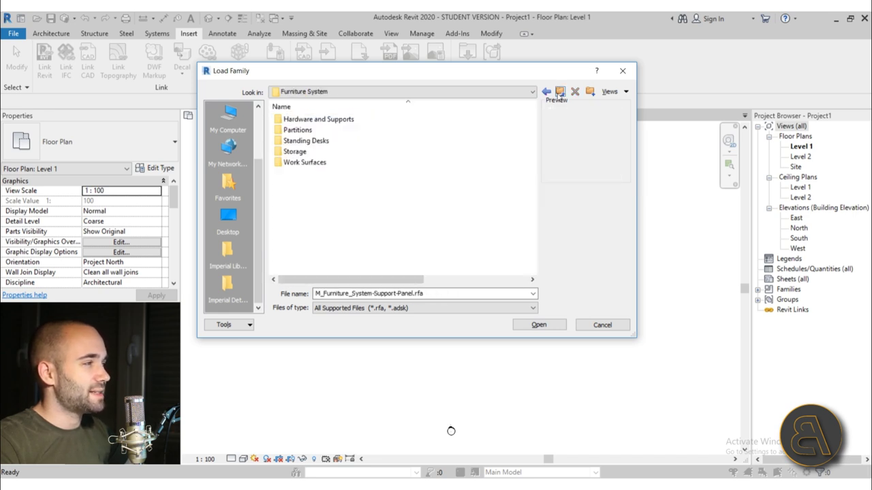
Preview the Work Surfaces families, from 120_Degree to Rectangular-with_Bracket.
double_click(314, 166)
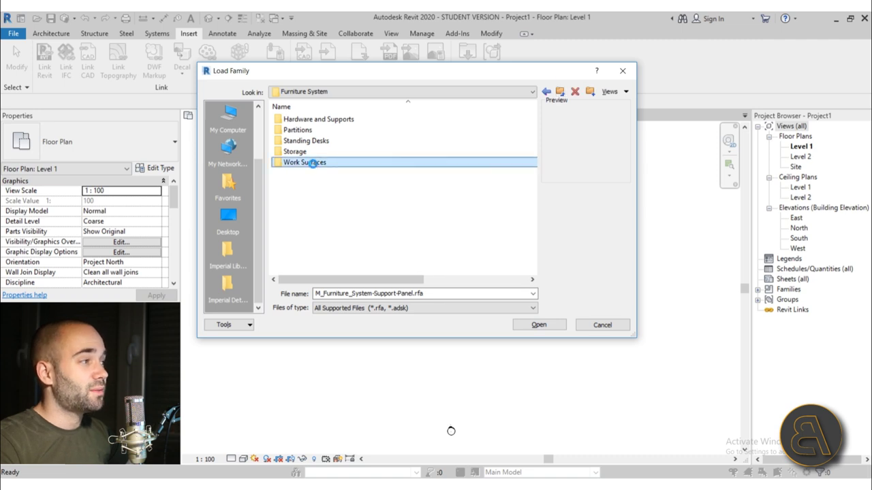
click(318, 121)
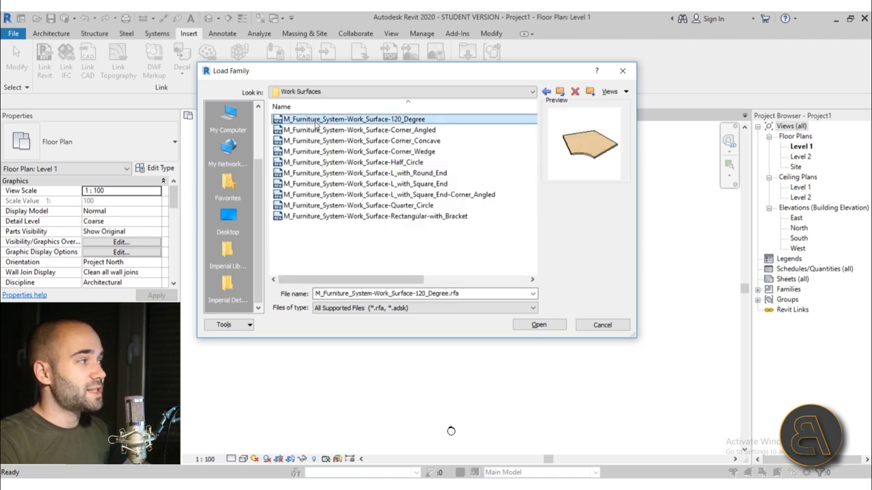
key(Down)
key(Down)
key(Down)
key(Down)
key(Down)
key(Down)
key(Down)
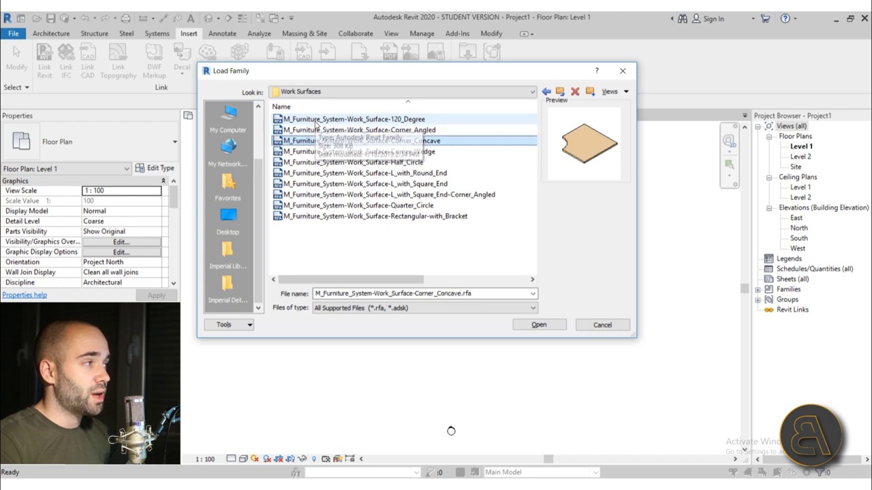
key(Down)
key(Down)
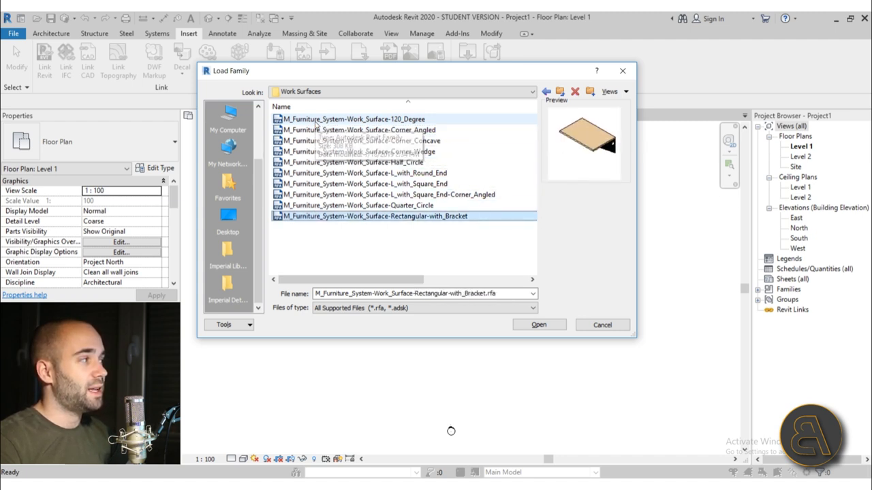
click(559, 92)
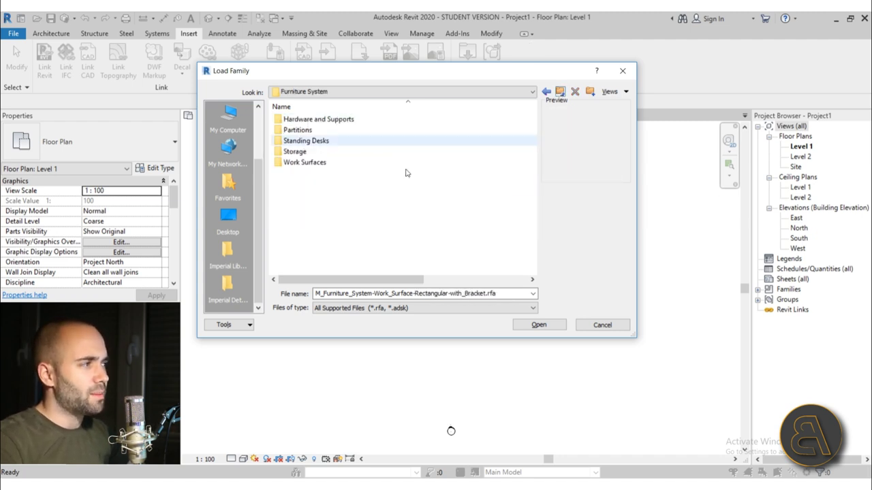
Preview the L-shaped and rectangular standing desk families in the Standing Desks folder.
double_click(293, 142)
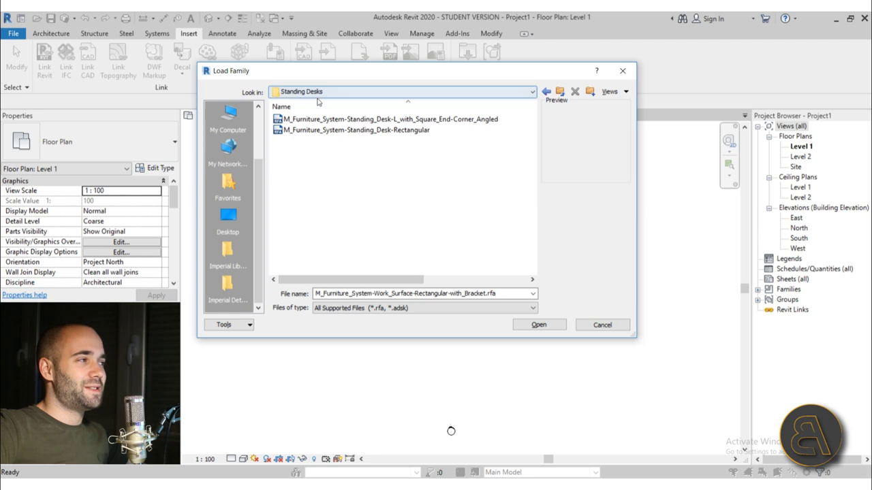
click(313, 119)
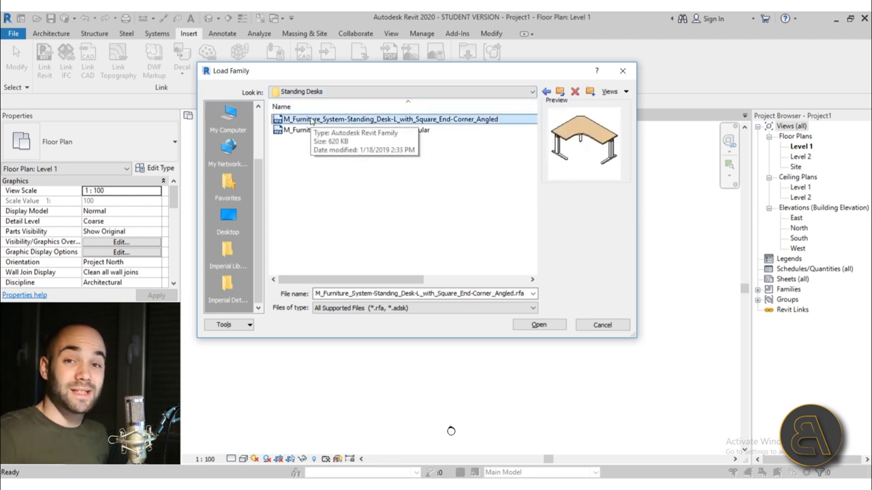
key(Down)
key(Up)
key(Down)
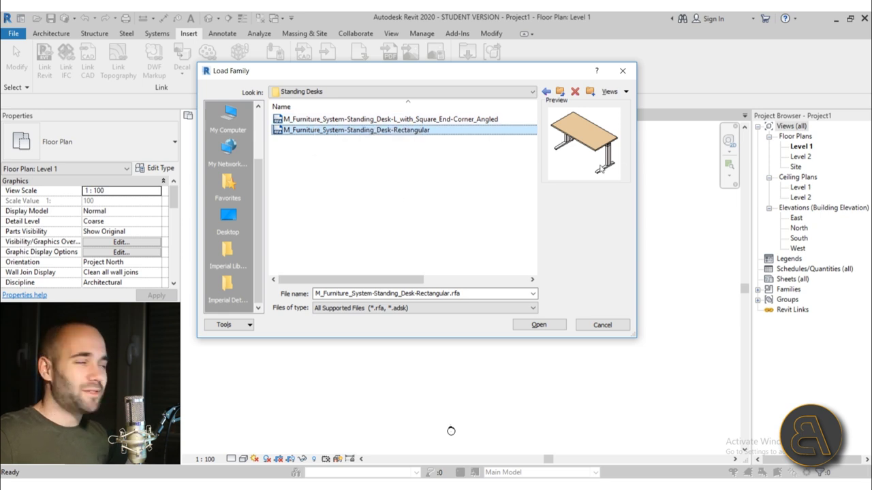
click(560, 92)
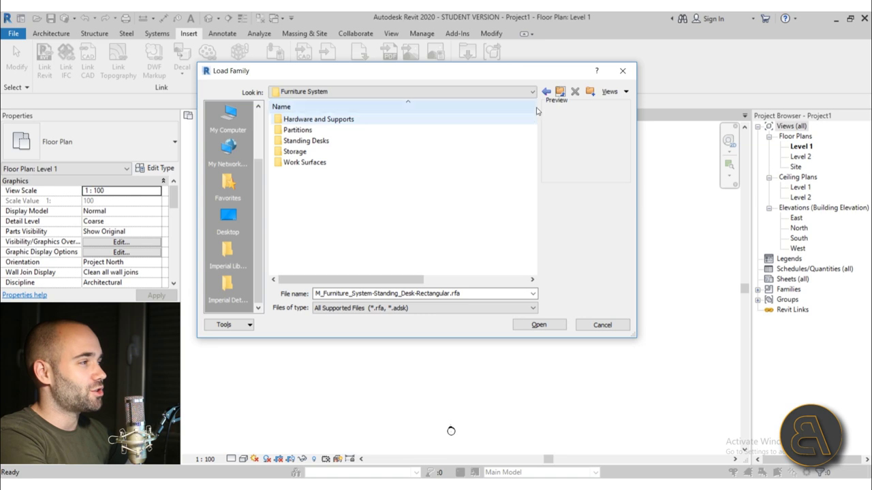
Preview the Partitions families Transition_Post-Square, Transition_Post-Triangular and Privacy_Panel.
double_click(297, 130)
click(351, 141)
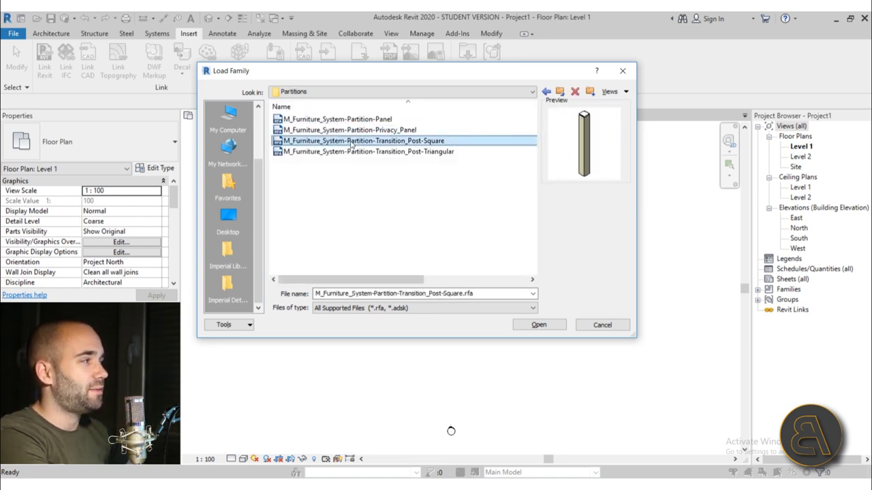
click(346, 151)
click(346, 131)
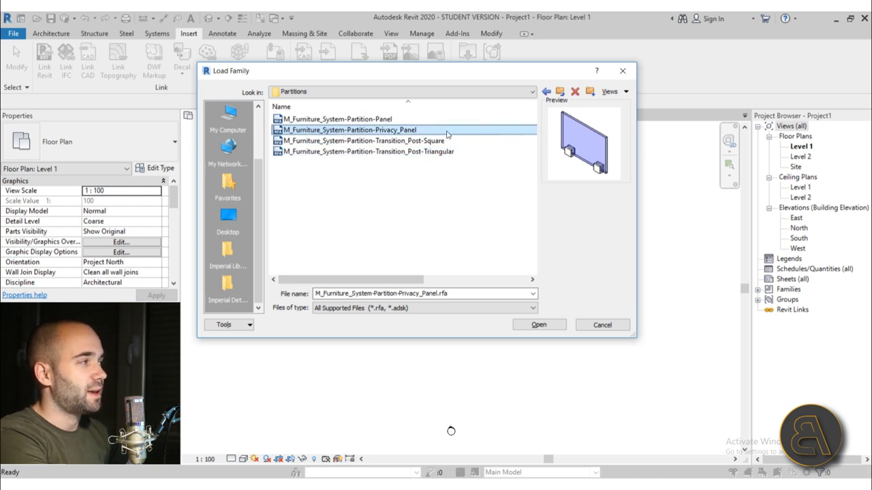
click(560, 91)
Go from US Metric into the Lighting > Architectural folder.
click(560, 91)
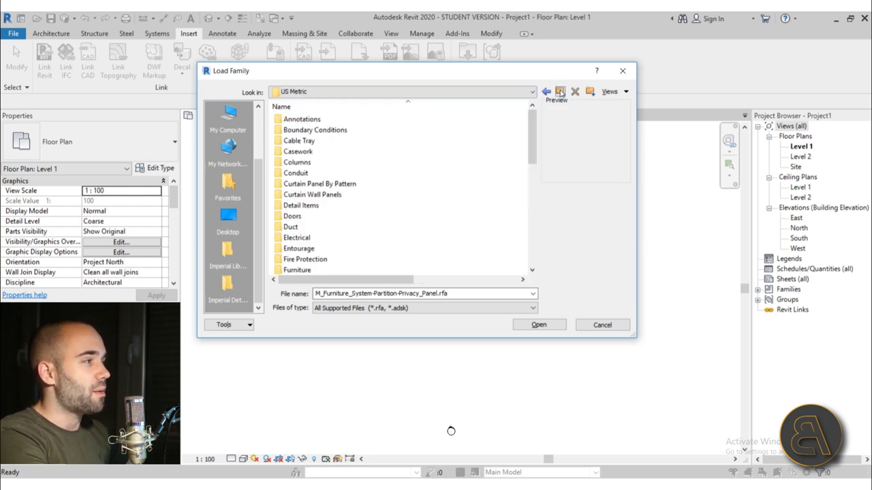
scroll(348, 194, down, 2)
scroll(348, 197, down, 4)
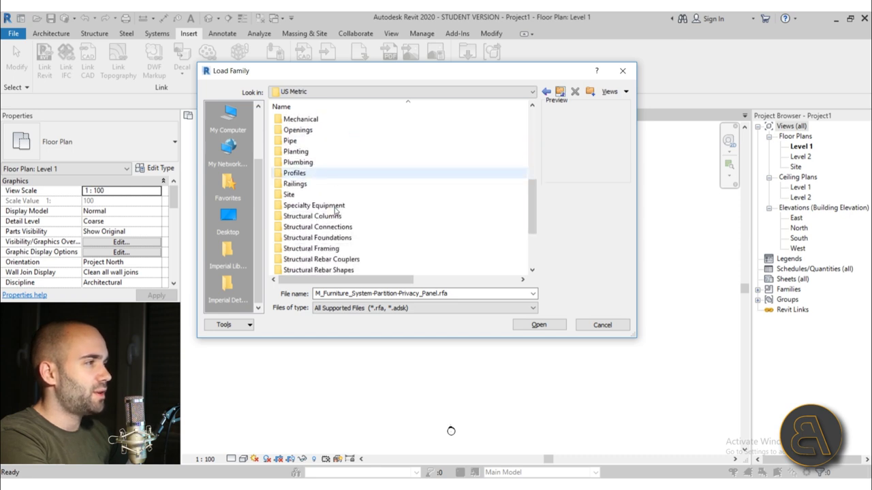
scroll(334, 205, up, 2)
double_click(300, 162)
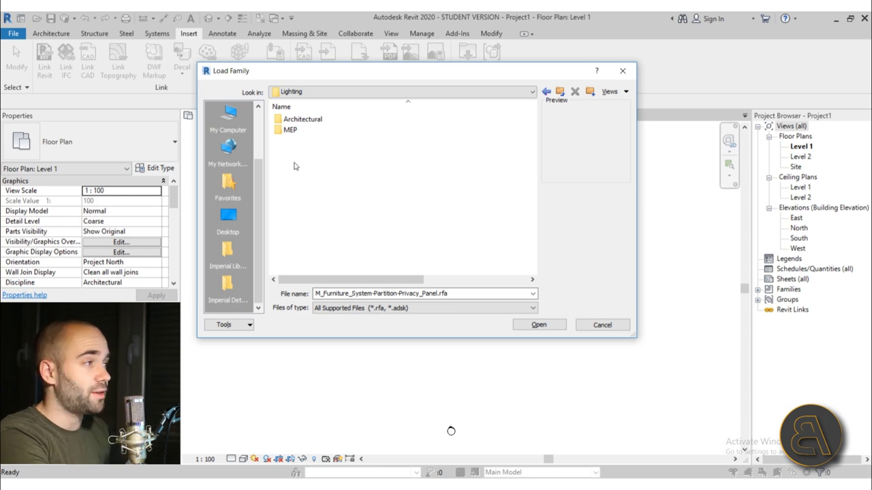
double_click(300, 119)
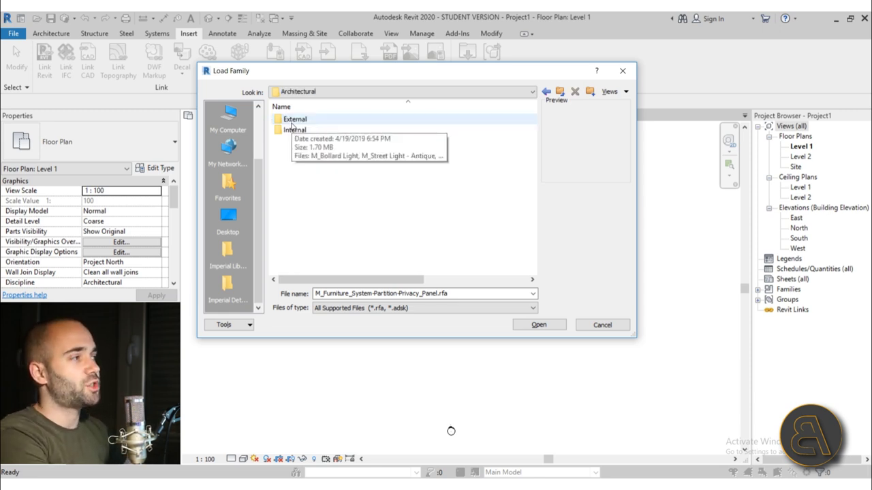
In External, preview the antique and standard street lights, wall pack light and Bollard Light.
double_click(291, 121)
click(293, 131)
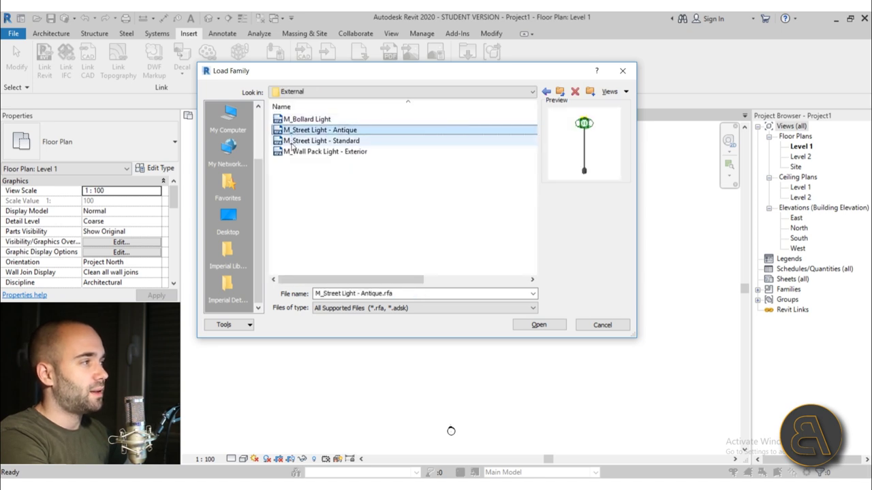
click(292, 141)
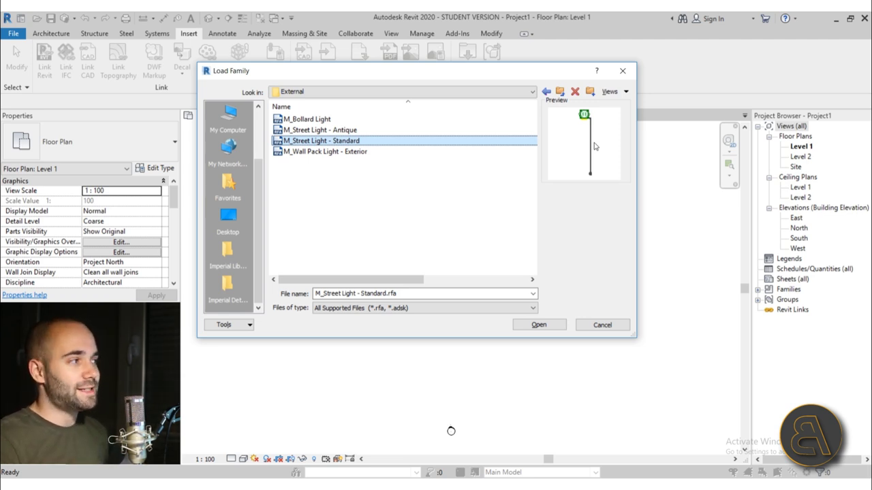
click(336, 152)
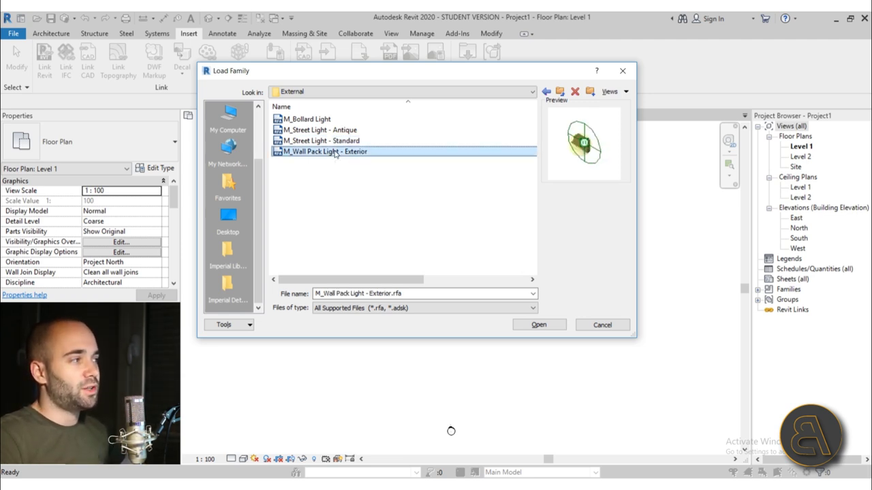
click(329, 142)
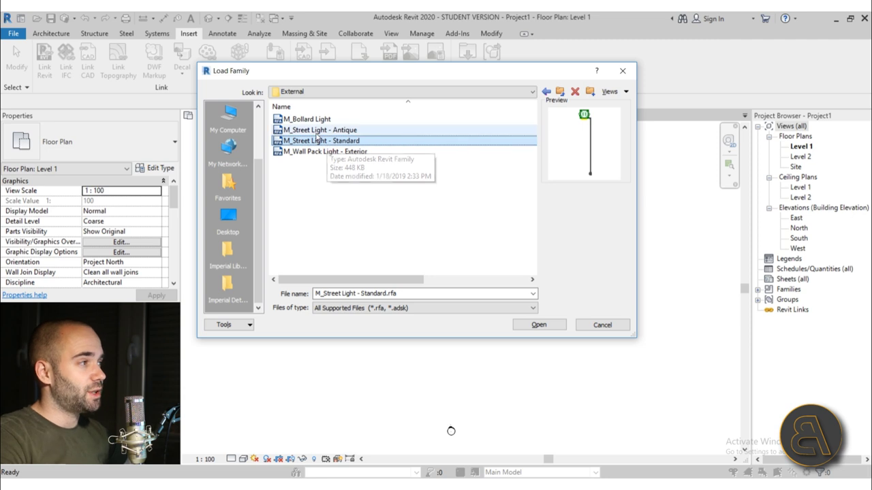
key(Up)
key(Up)
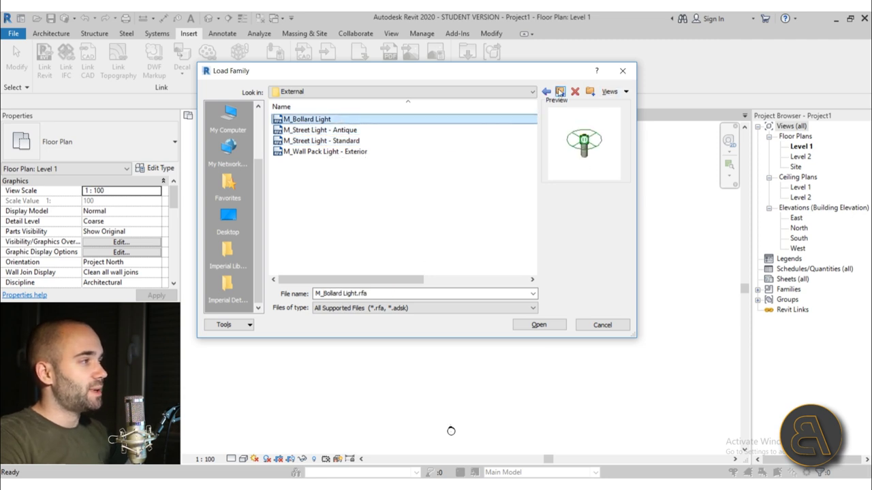
click(560, 91)
In Internal, step through ceiling and downlight families to M_Table Lamp - Standard.
double_click(323, 129)
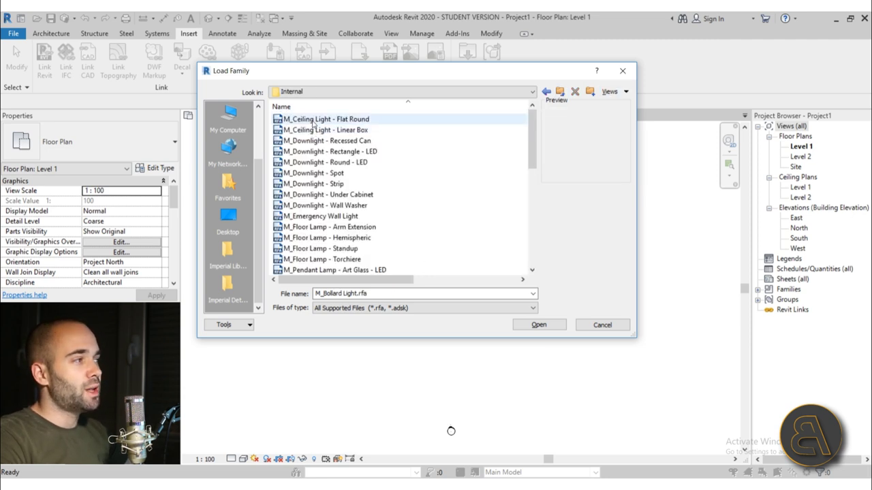
key(Down)
key(Down)
key(Down)
key(Down)
key(Down)
key(Down)
key(Down)
key(Down)
key(Down)
key(Down)
key(Down)
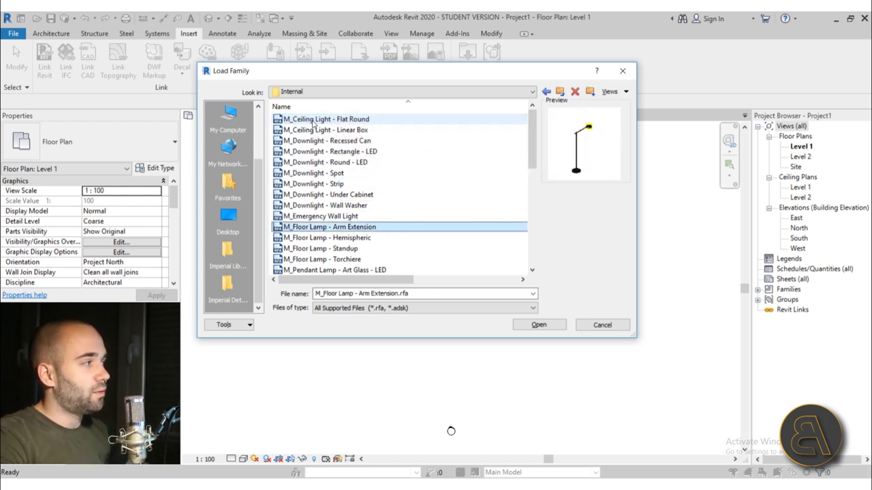
key(Down)
key(Down)
key(Down)
key(Down)
key(Down)
key(Down)
key(Down)
key(Down)
key(Down)
key(Down)
key(Down)
key(Down)
key(Down)
key(Down)
key(Down)
key(Down)
key(Down)
key(Down)
key(Down)
key(Down)
key(Down)
key(Down)
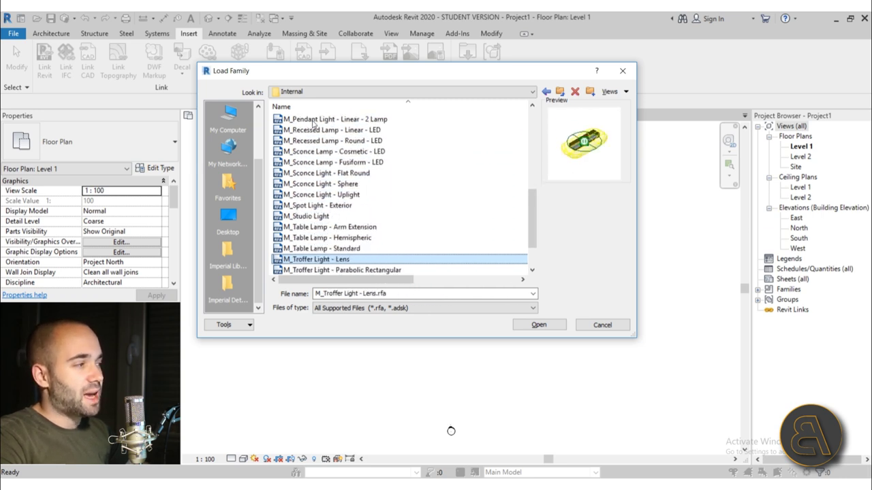
key(Up)
key(Up)
key(Up)
key(Down)
key(Down)
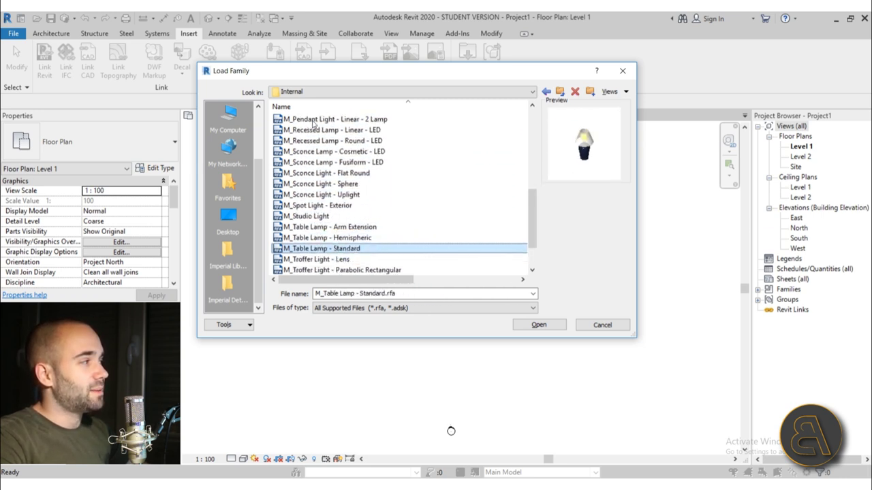
scroll(322, 163, down, 2)
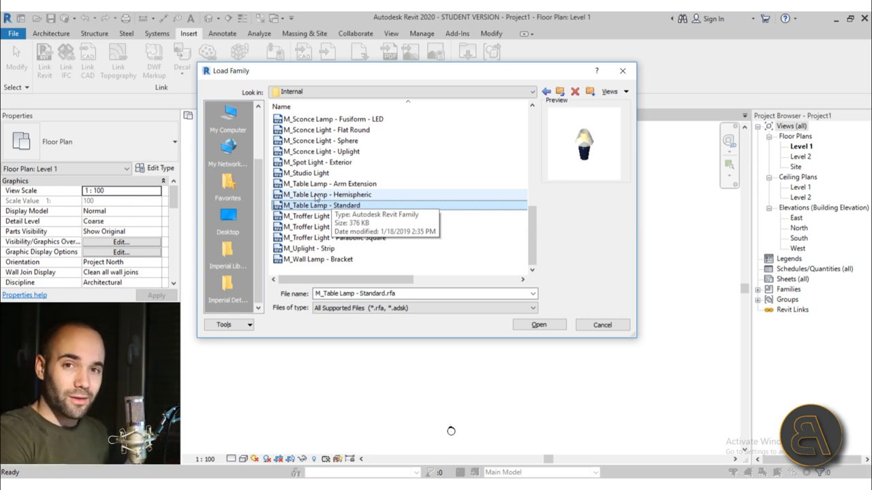
Return to US Metric, open Mass, and step through families from M_Arch to M_Gable.
click(560, 91)
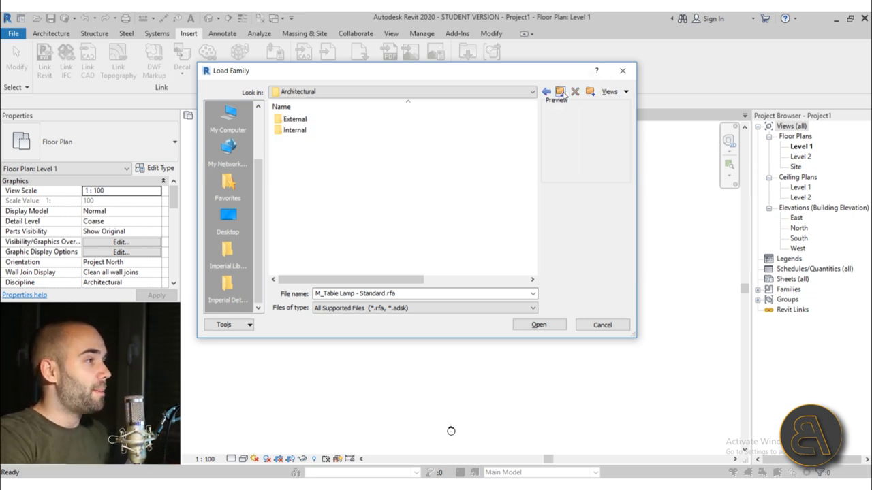
click(561, 92)
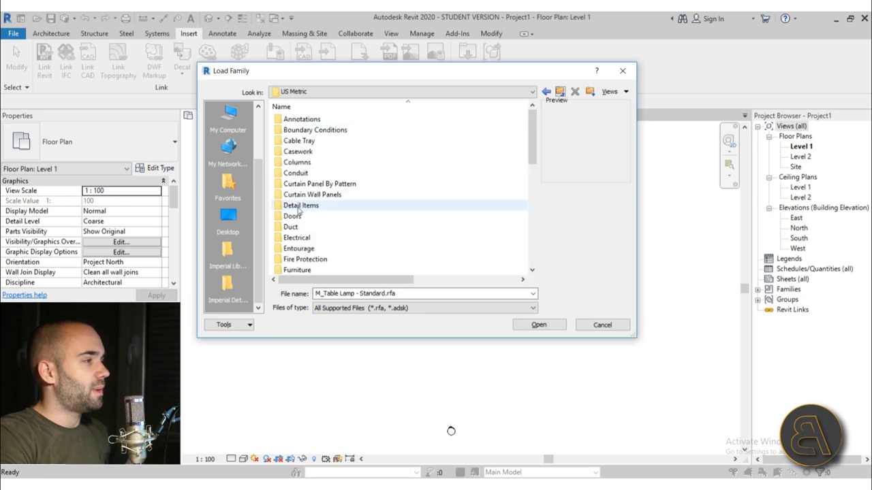
scroll(310, 225, down, 7)
scroll(309, 207, up, 3)
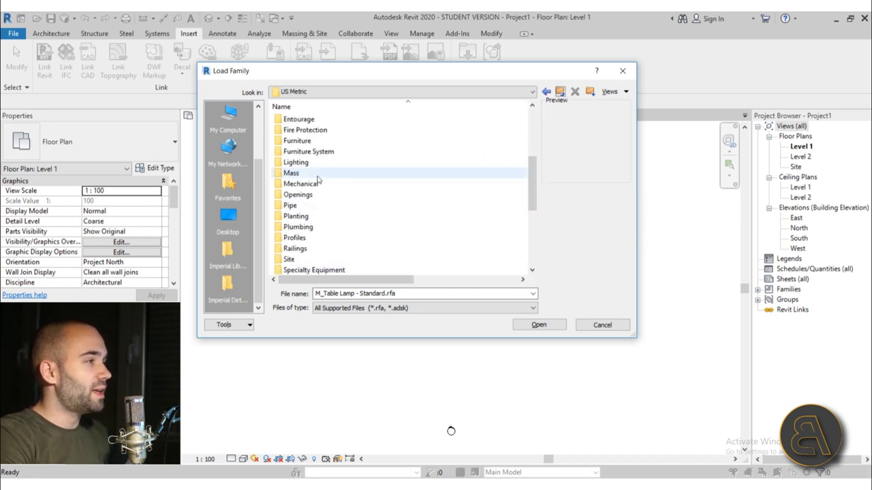
double_click(297, 176)
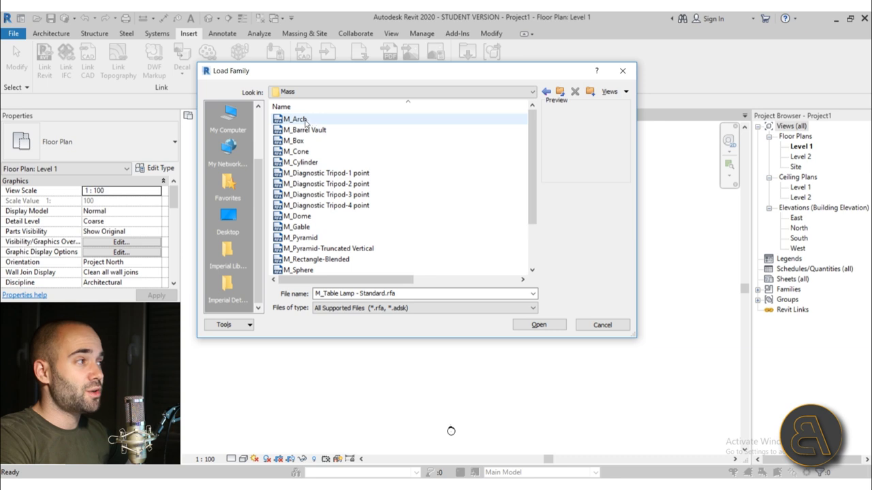
click(304, 122)
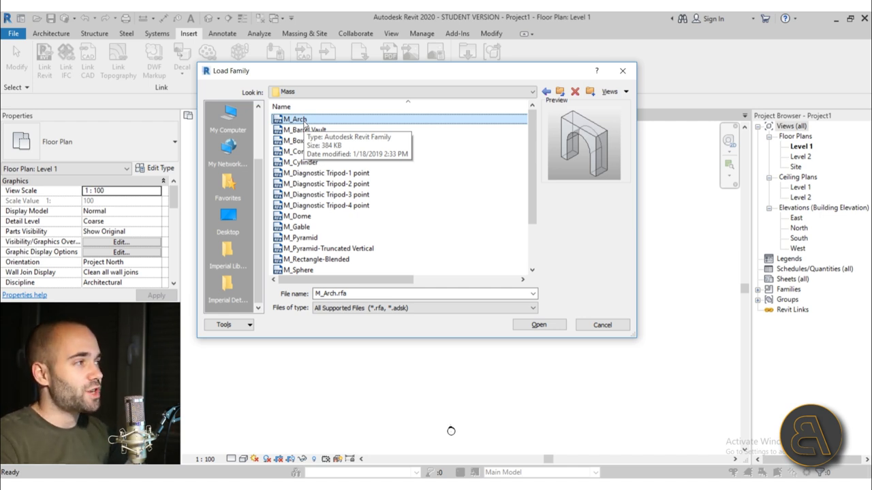
key(Down)
key(Down)
key(Down)
key(Down)
key(Down)
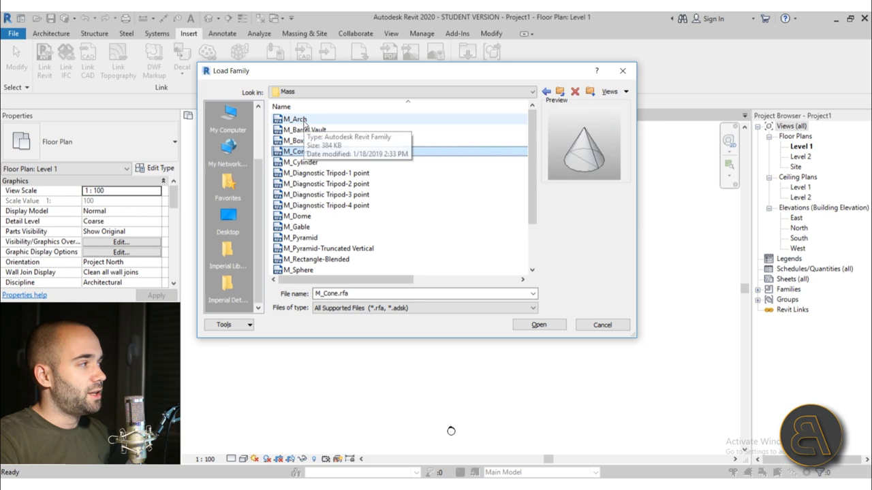
key(Down)
key(Down)
key(Down)
key(Down)
key(Down)
key(Down)
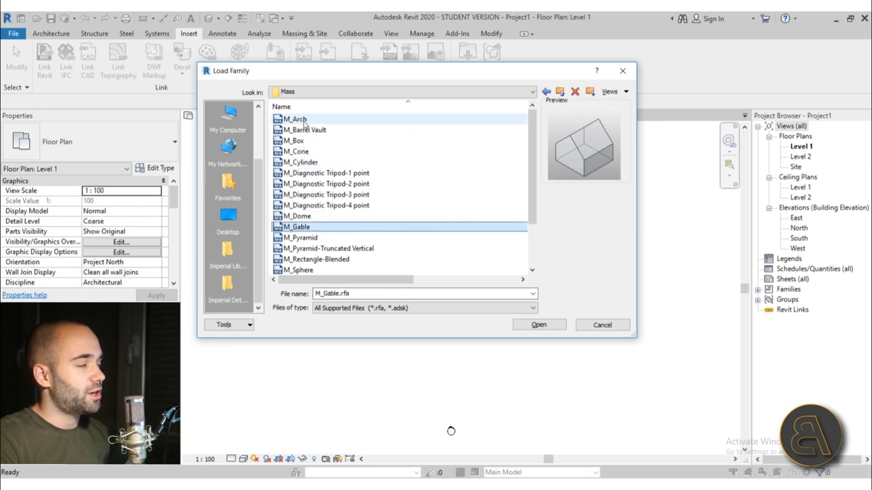
key(Up)
key(Up)
key(Down)
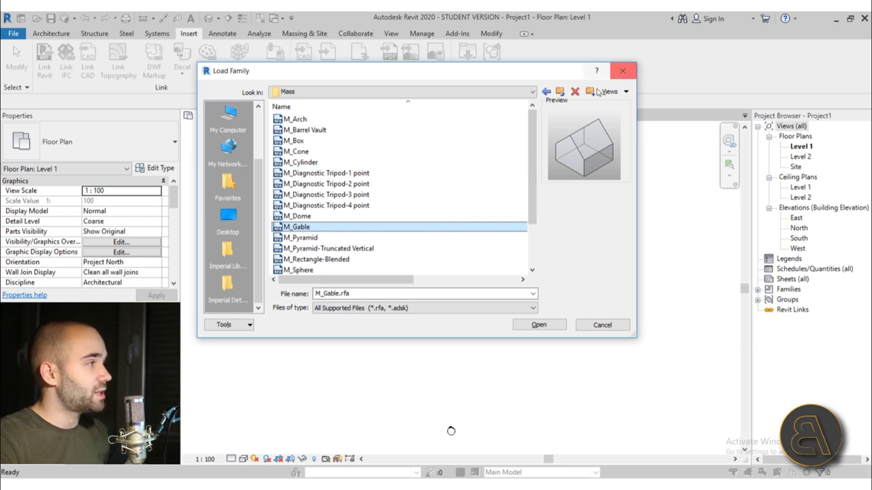
Preview M_Boiler in Mechanical > Architectural > Water-Side Components > Boilers.
click(559, 91)
scroll(341, 218, down, 4)
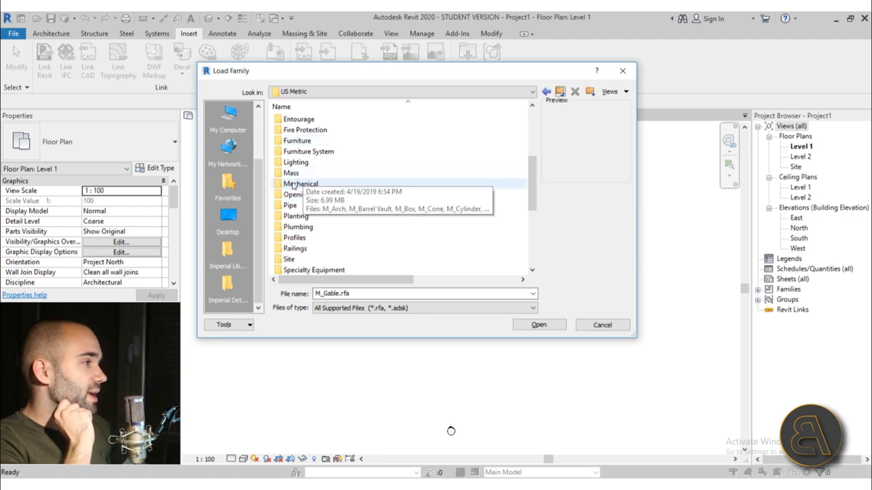
double_click(294, 185)
double_click(294, 123)
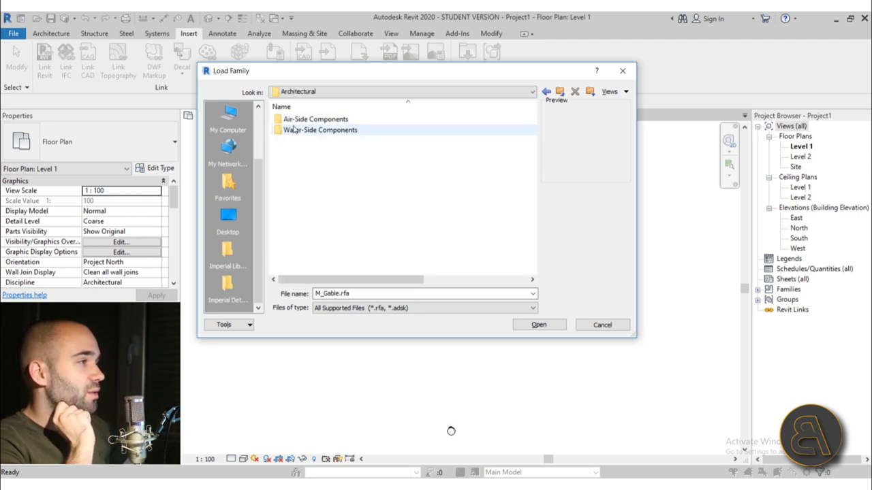
double_click(295, 130)
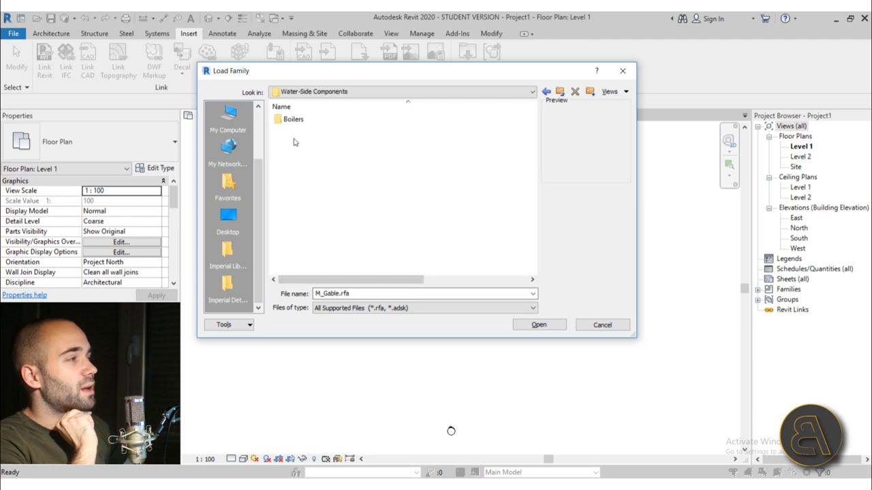
double_click(293, 119)
click(319, 122)
click(559, 91)
click(559, 91)
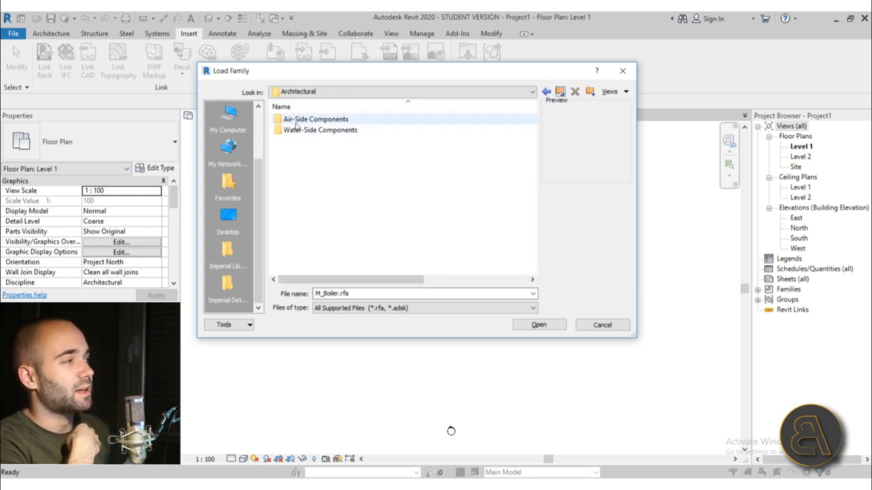
Preview M_Air Conditioner-Outside Unit under Air-Side Components > Air Conditioners, then return to Mechanical.
double_click(297, 121)
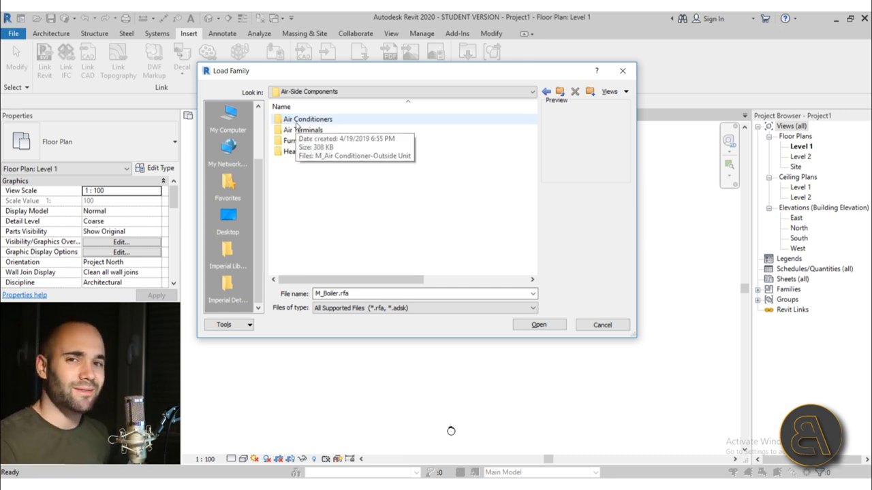
double_click(297, 120)
click(298, 120)
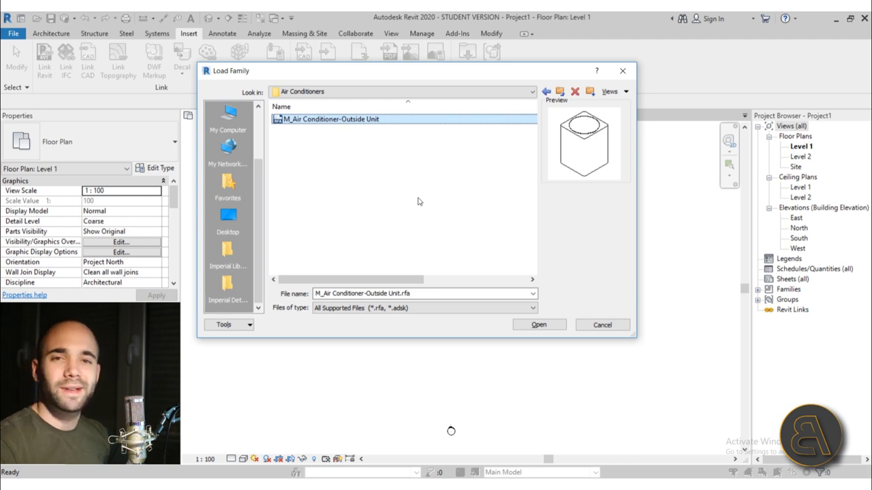
click(560, 93)
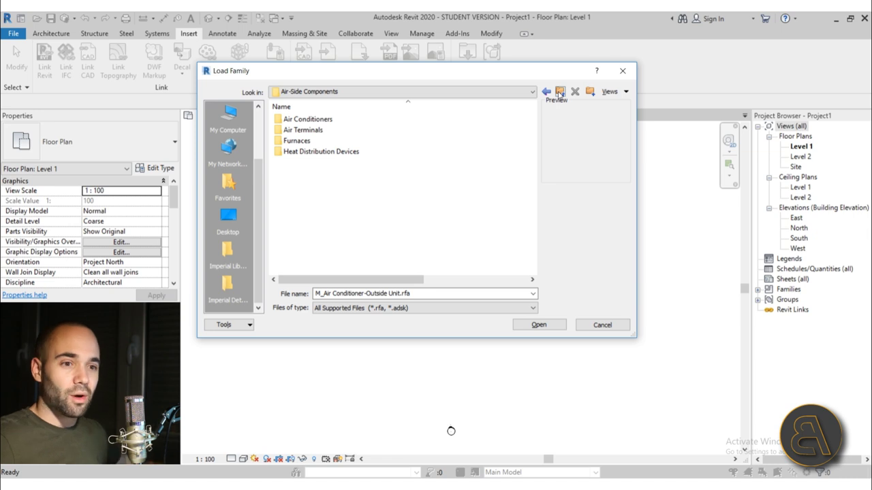
click(559, 92)
click(559, 92)
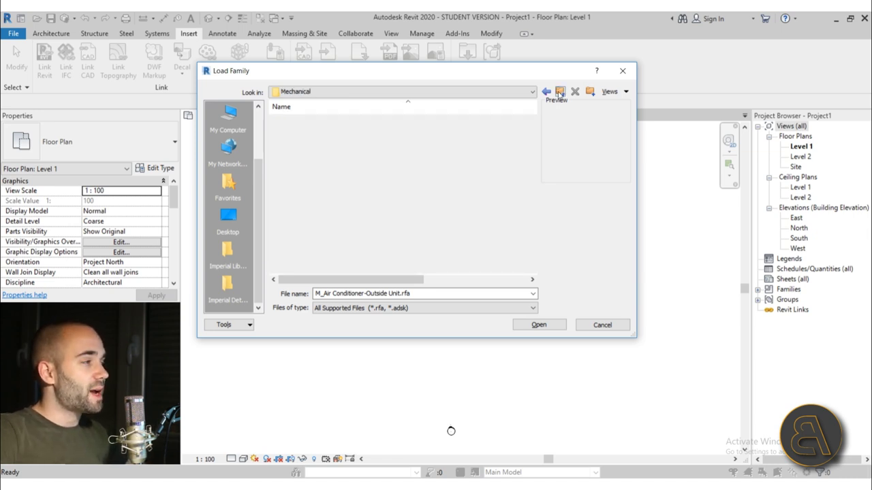
Open Openings and step from M_Opening with Trim down to M_Passage Opening-Elliptical Arch.
click(547, 94)
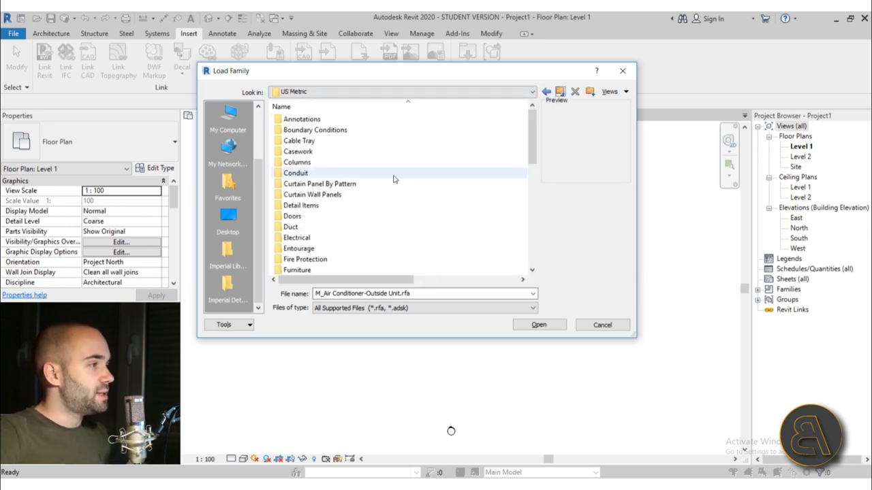
scroll(393, 178, down, 6)
scroll(320, 150, up, 1)
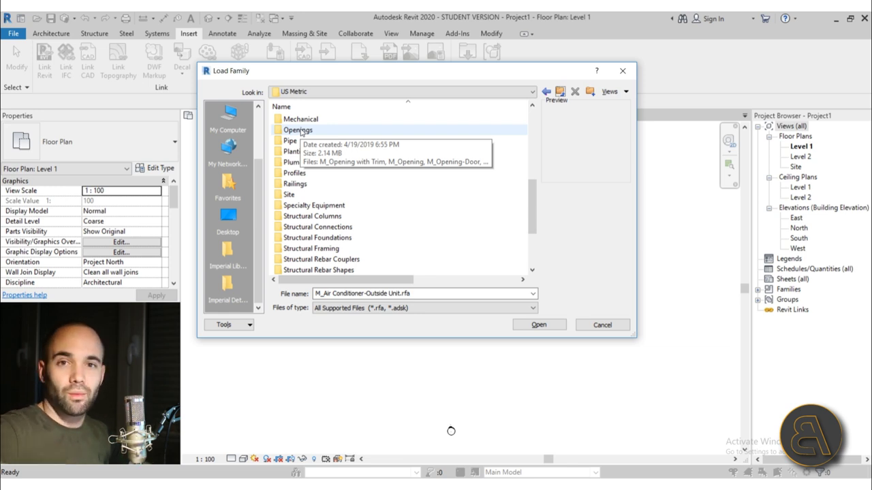
double_click(300, 130)
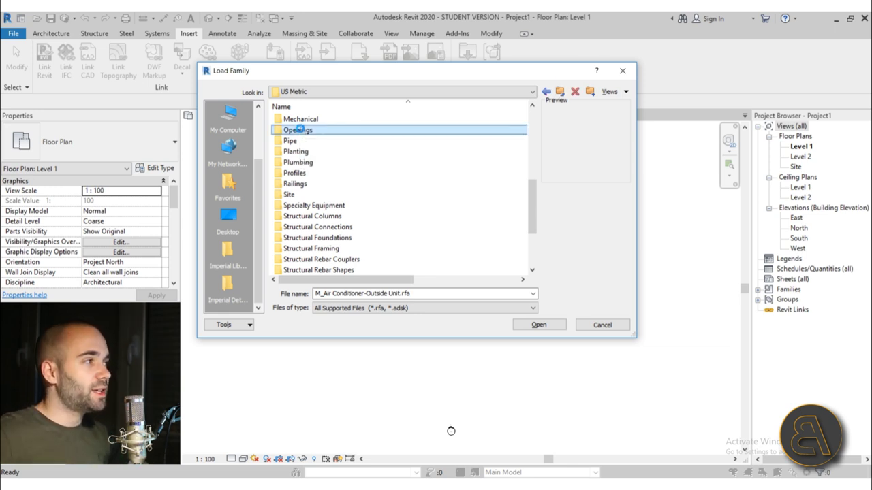
click(300, 121)
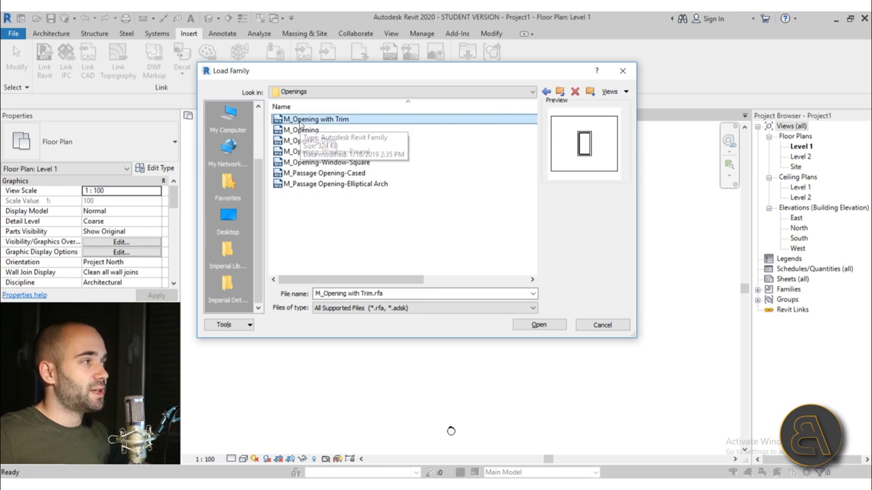
key(Down)
key(Down)
key(Down)
key(Down)
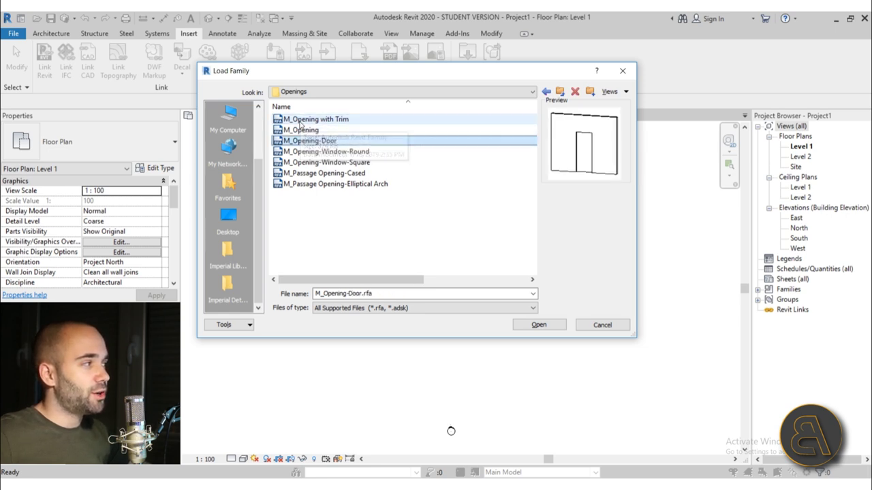
key(Down)
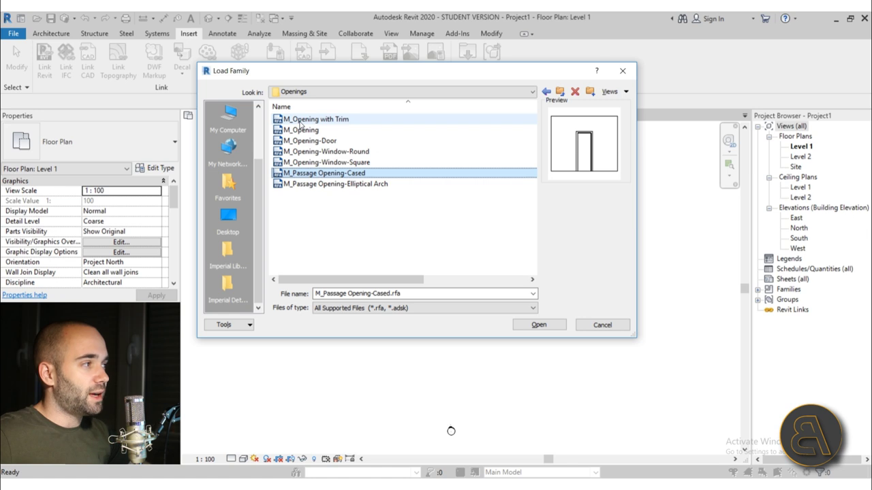
key(Up)
key(Up)
key(Down)
key(Down)
key(Down)
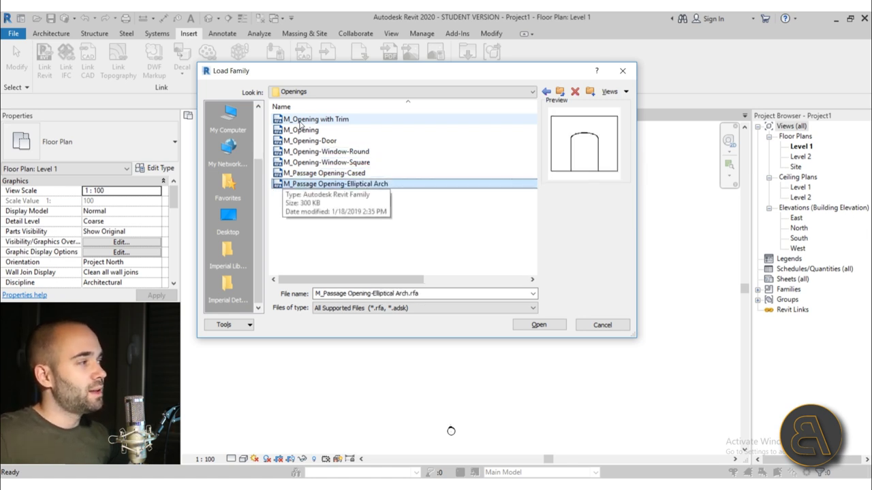
Glance into the Pipe folder, then open the Profiles folder from US Metric.
click(561, 92)
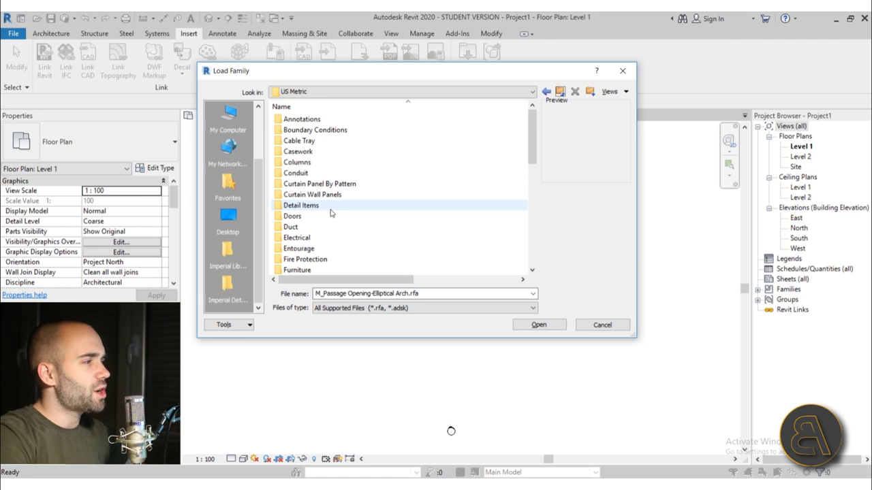
scroll(320, 218, down, 3)
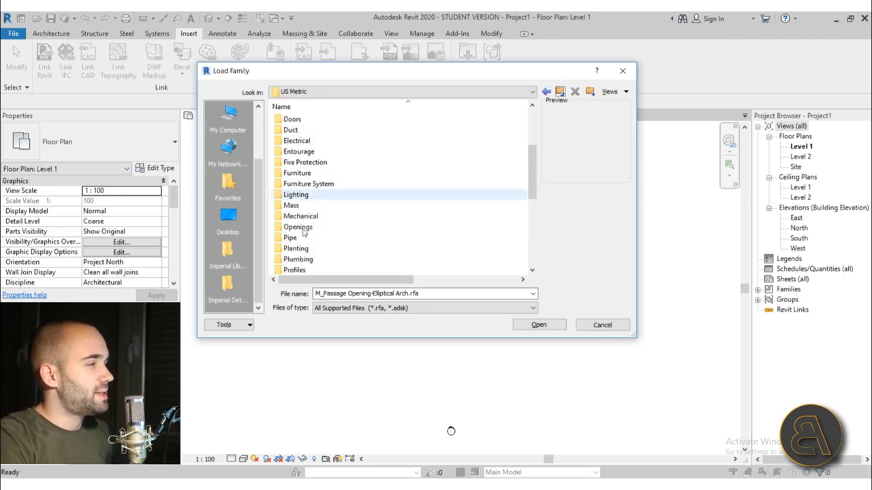
scroll(310, 193, down, 2)
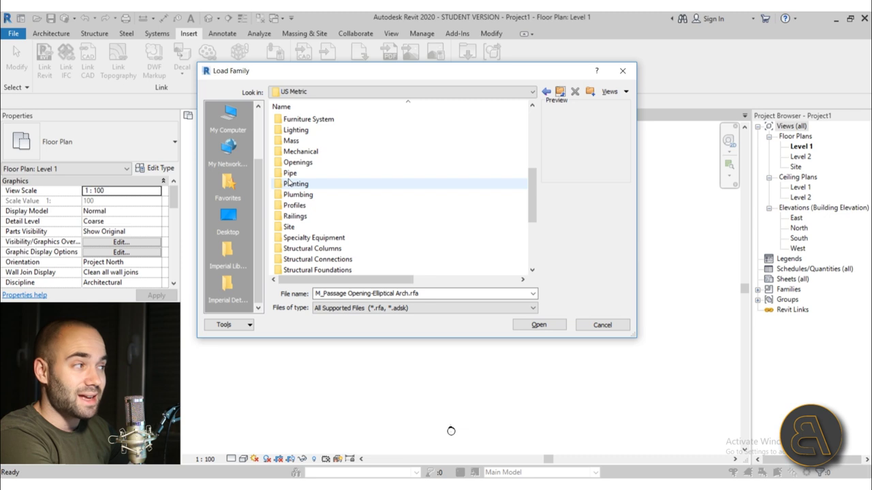
double_click(290, 174)
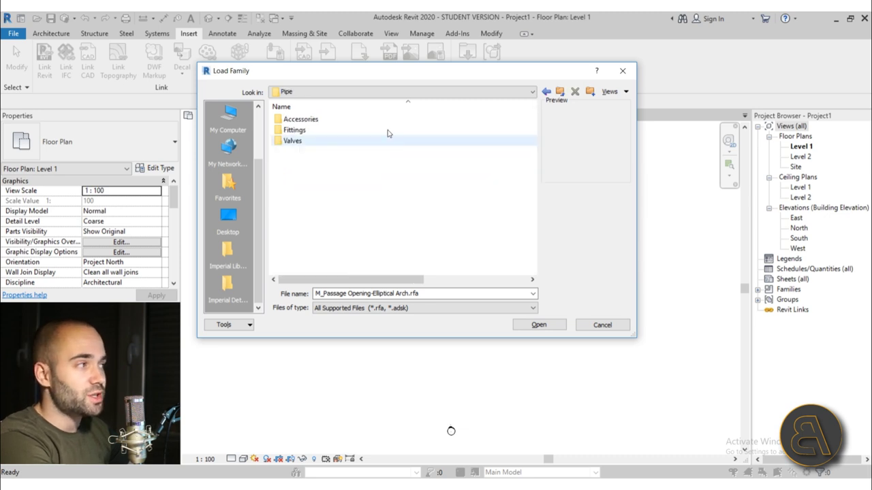
click(560, 92)
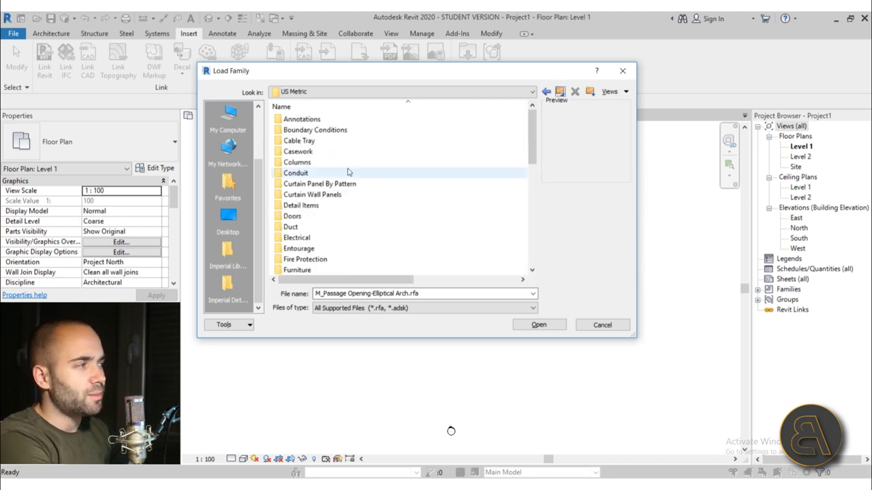
scroll(343, 175, down, 5)
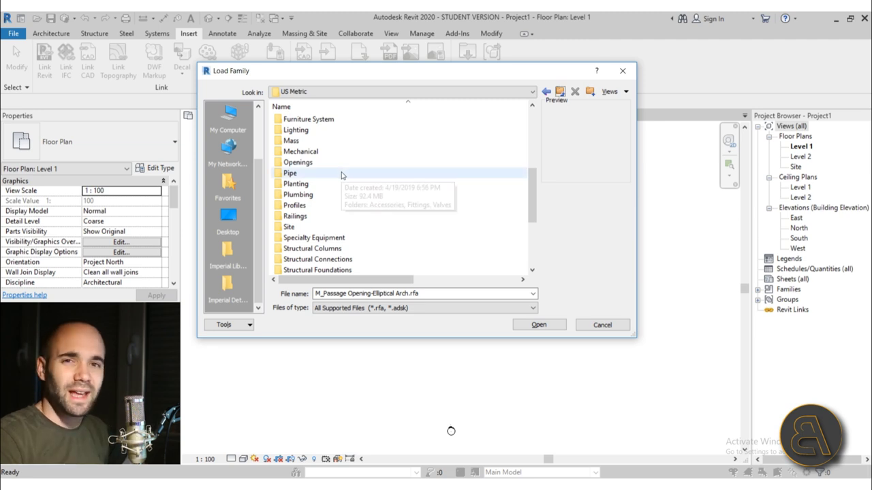
double_click(294, 205)
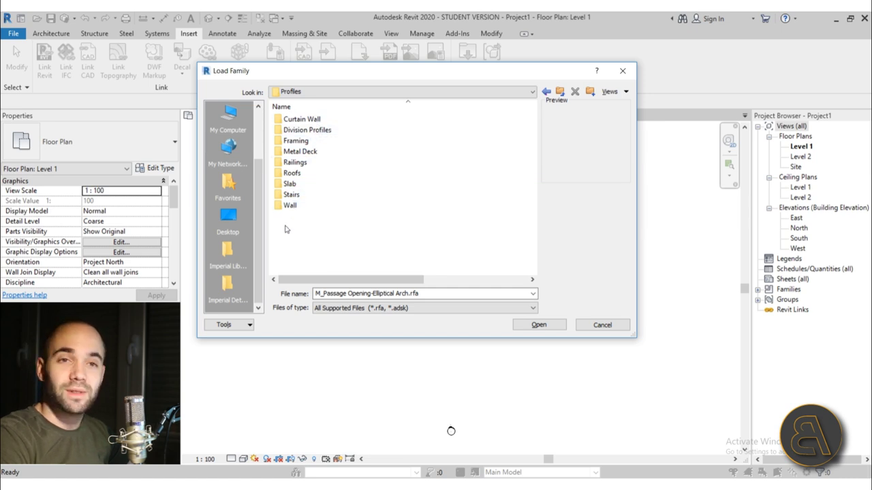
Preview the M_Cornice-EIFS and M_Wall Sweep-CMU Course wall profiles.
double_click(291, 206)
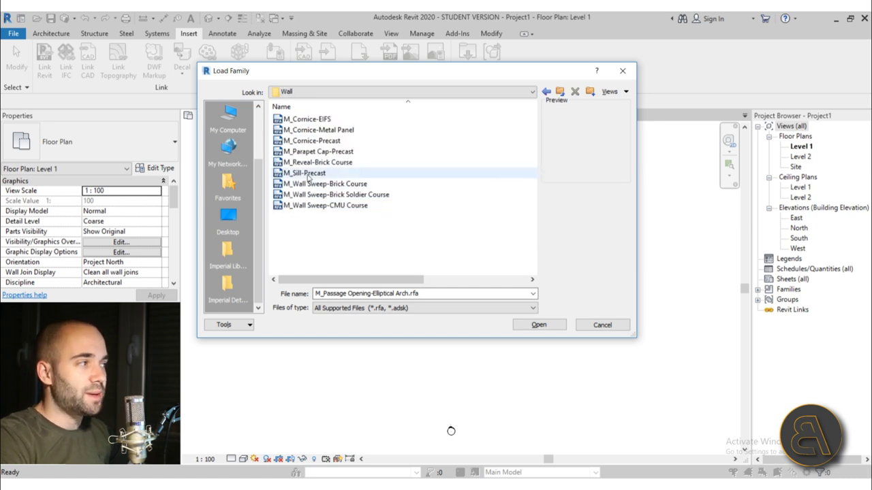
click(307, 119)
key(Down)
key(Down)
key(Down)
key(Down)
key(Down)
key(Down)
key(Down)
key(Down)
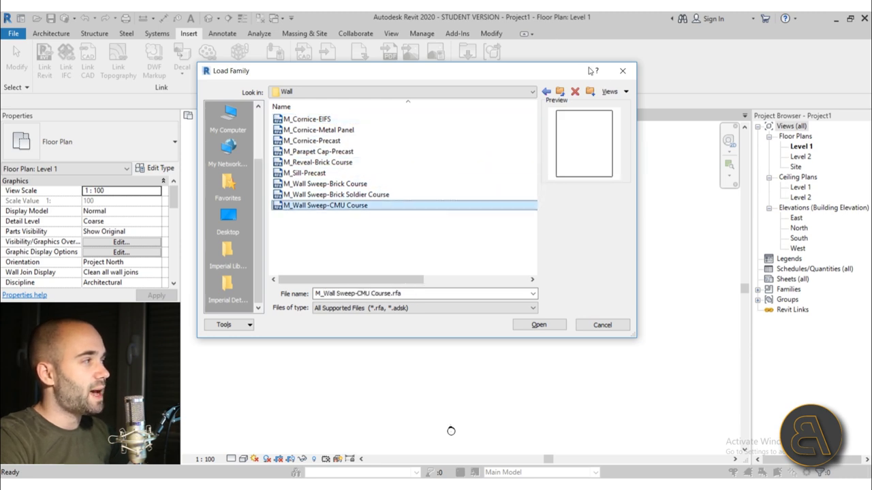
click(564, 94)
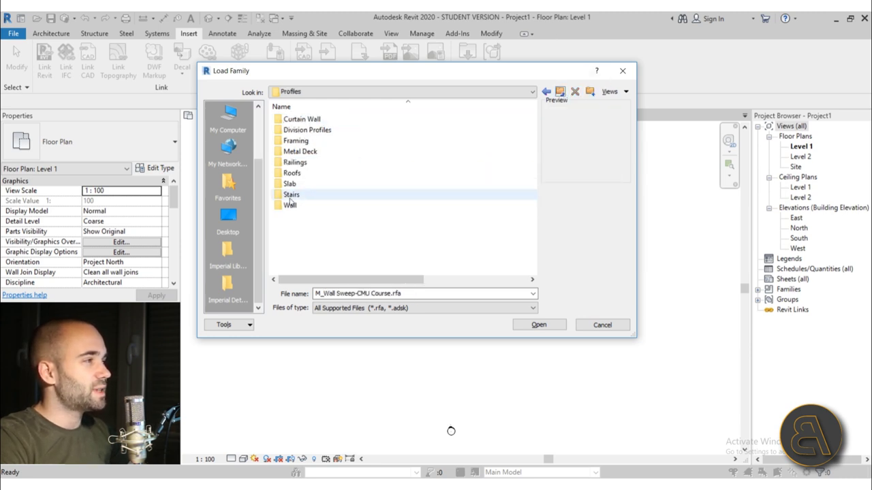
Preview the Railings profiles, including M_Square Rail and the decorative rail.
double_click(300, 162)
key(Down)
key(Down)
key(Down)
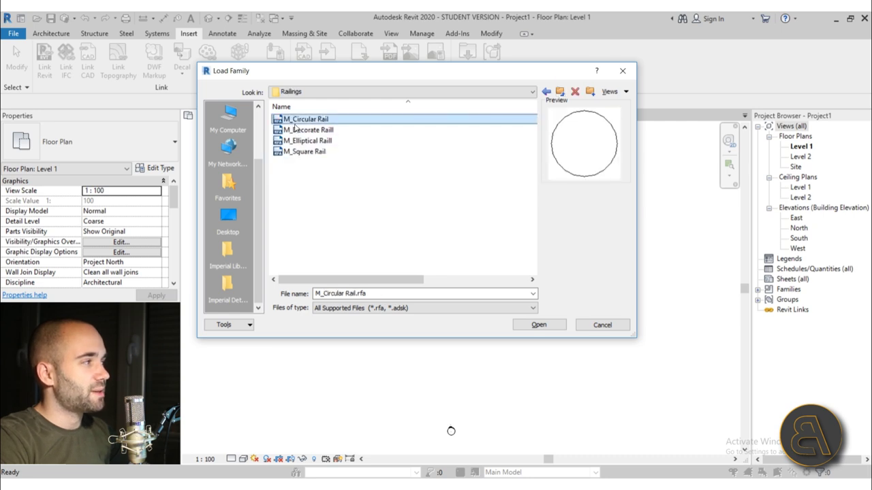
key(Down)
key(Up)
key(Up)
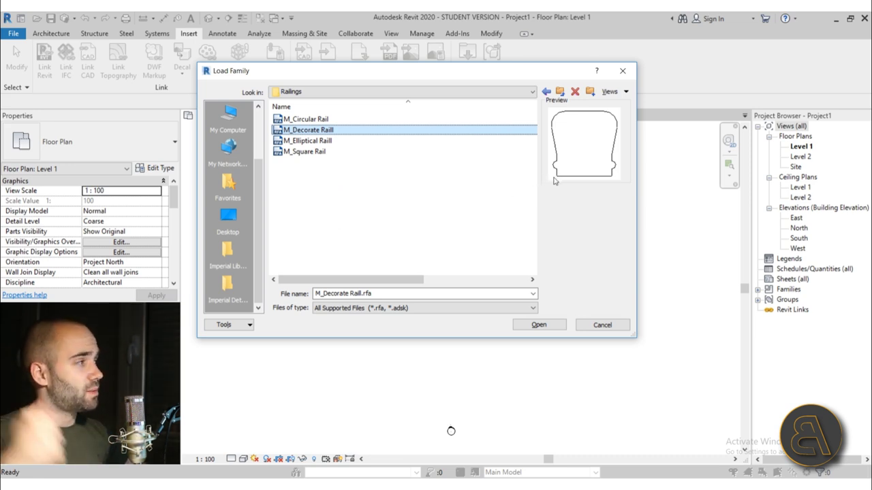
click(560, 92)
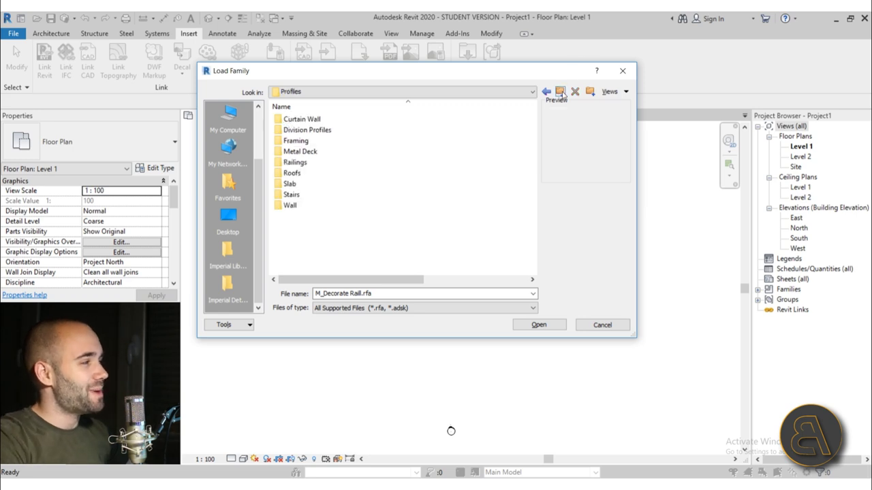
Preview the M_Angled Step and M_Tapered Notch division profiles.
double_click(300, 130)
click(297, 121)
key(Down)
key(Down)
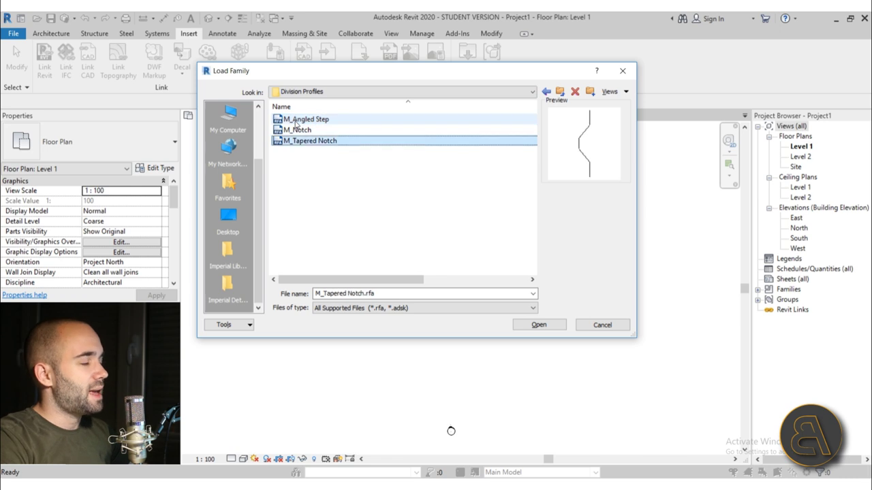
click(560, 92)
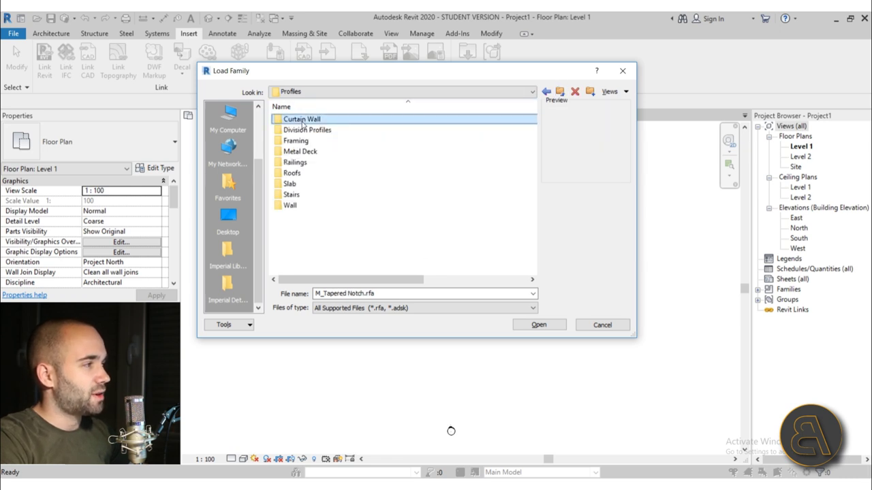
Preview the Curtain Wall mullion families, ending on Top_Right.
double_click(299, 119)
click(292, 121)
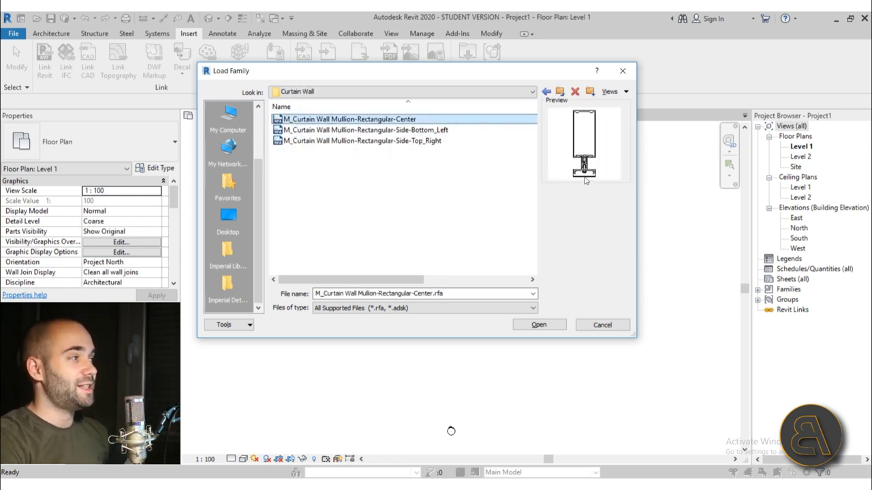
click(412, 132)
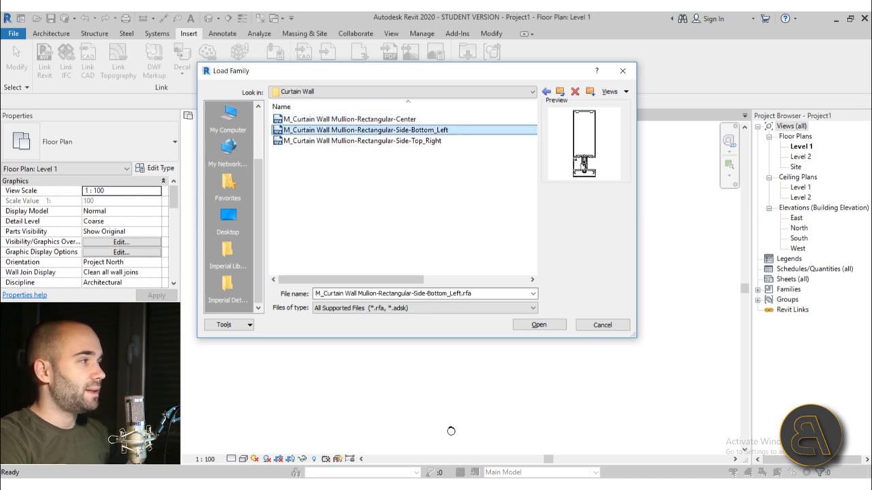
click(372, 150)
click(371, 141)
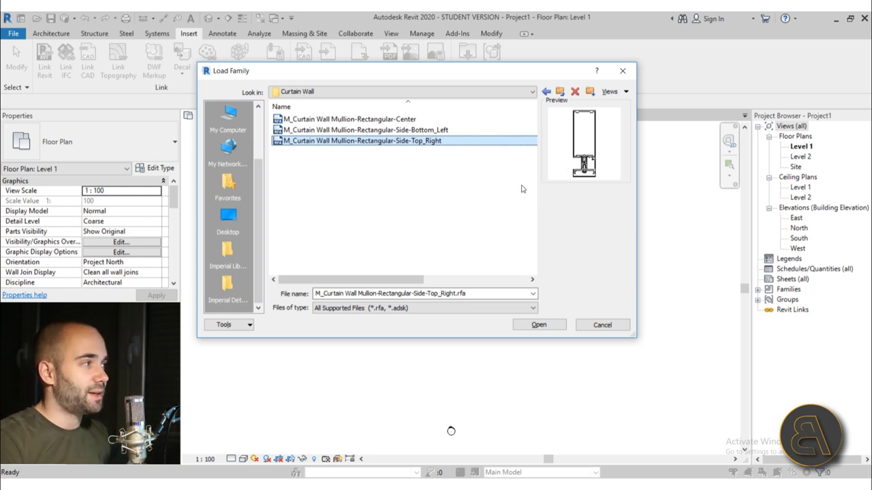
click(559, 92)
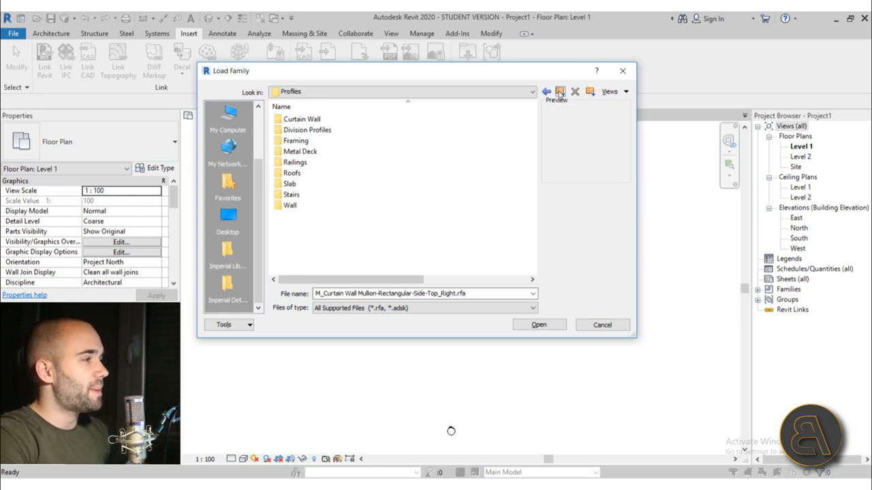
Preview the Railings > Balusters families, from M_Baluster - Custom1 through the glass panel baluster to M_Post - Square.
click(560, 92)
scroll(360, 197, down, 6)
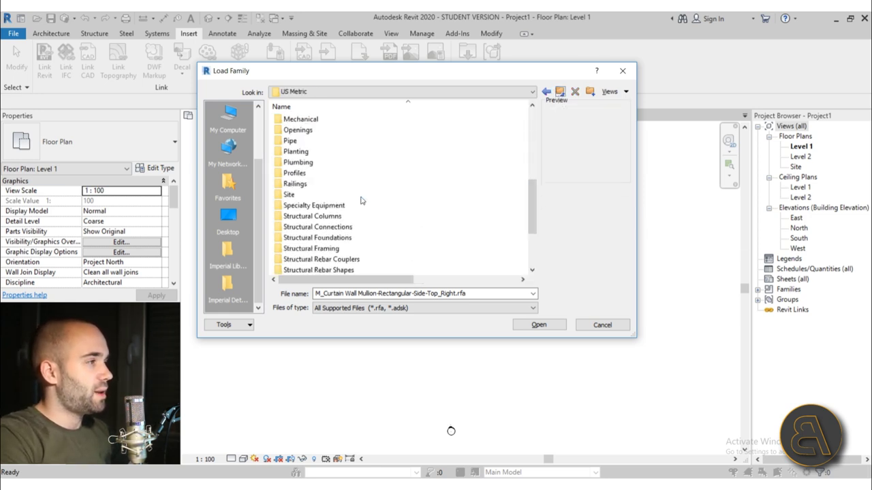
double_click(302, 184)
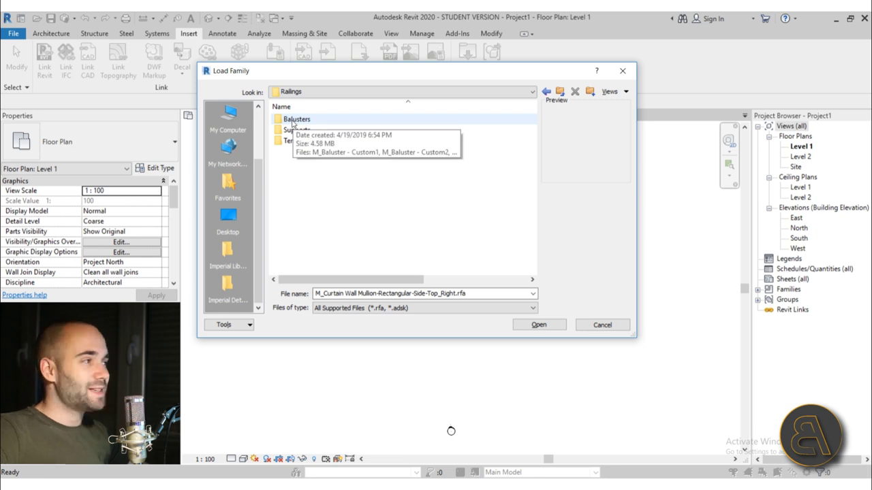
double_click(293, 121)
click(291, 122)
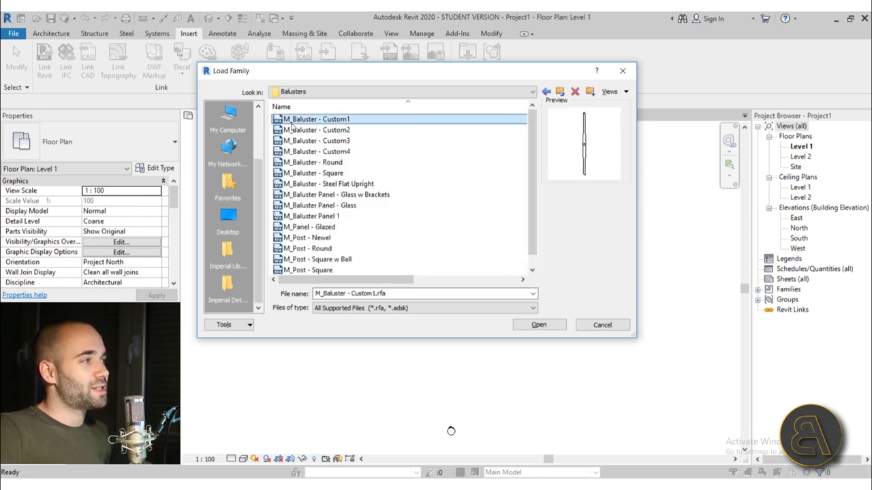
key(Down)
key(Down)
key(Down)
key(Down)
key(Down)
key(Down)
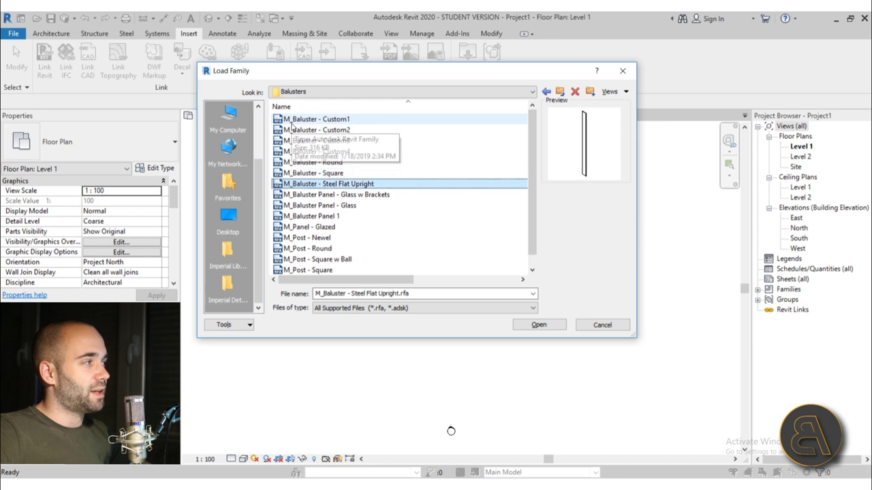
key(Down)
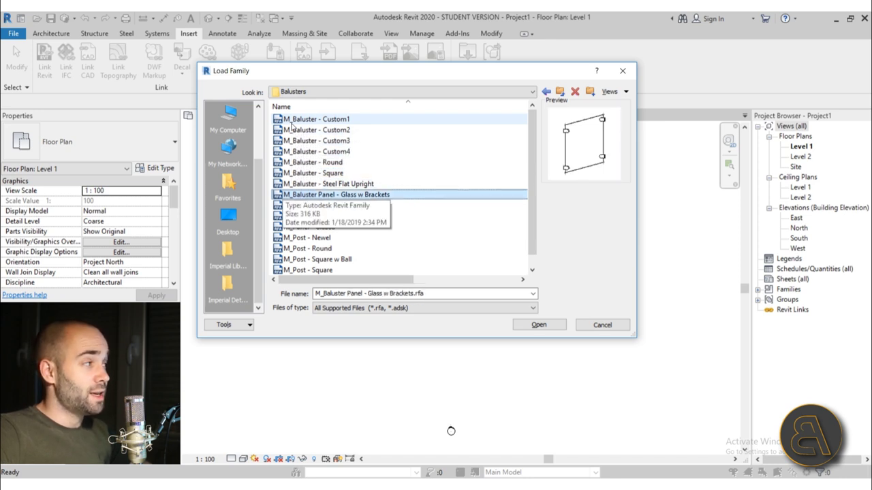
key(Down)
key(Down)
key(Down)
key(Down)
key(Down)
key(Up)
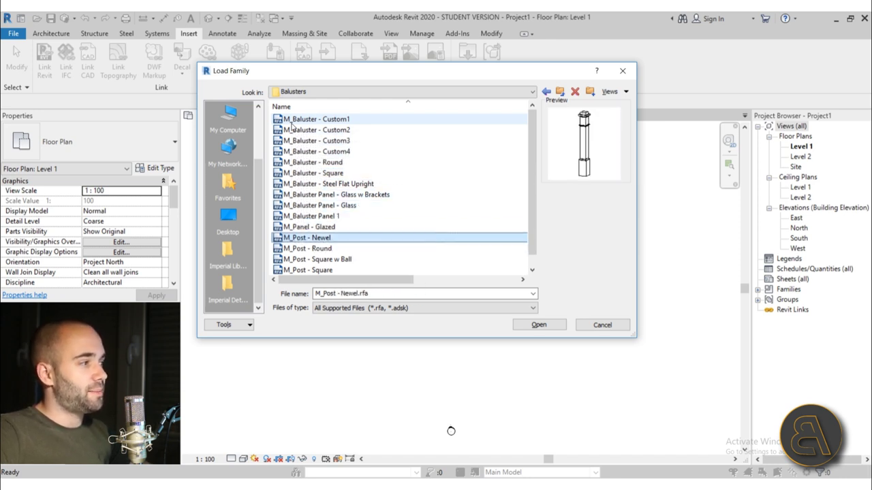
key(Down)
key(Down)
key(Down)
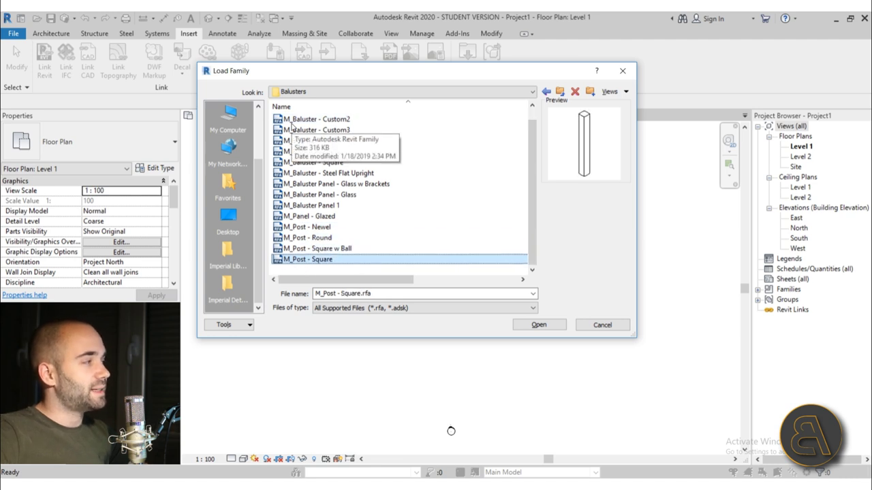
Preview M_Support - Metal - Circular in Railings > Supports, then return to US Metric near Site.
click(547, 92)
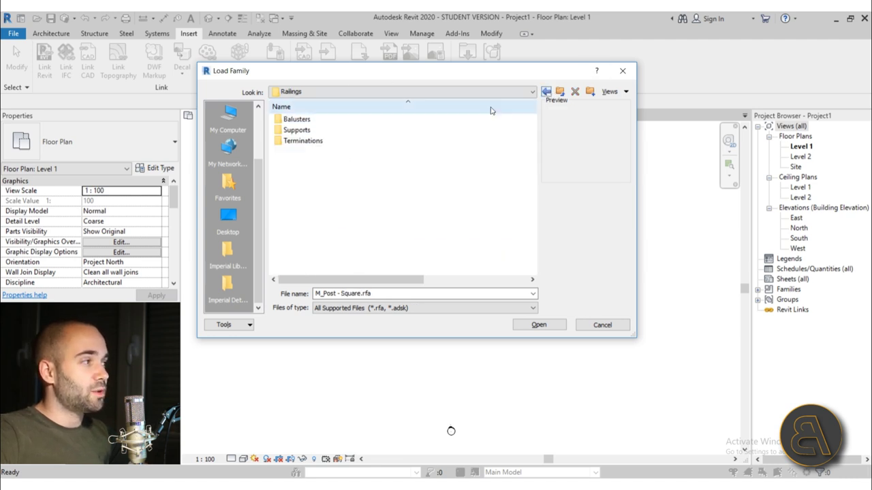
double_click(299, 129)
click(303, 120)
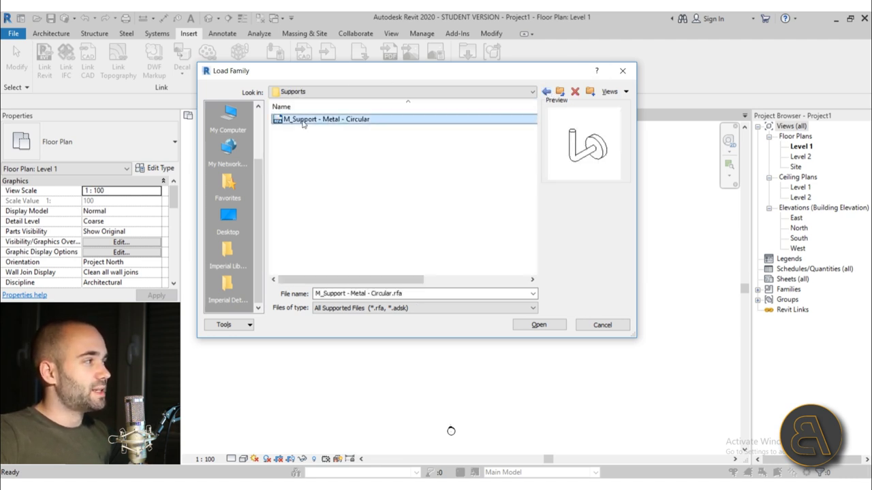
click(560, 92)
click(559, 93)
scroll(331, 170, down, 8)
scroll(313, 171, up, 1)
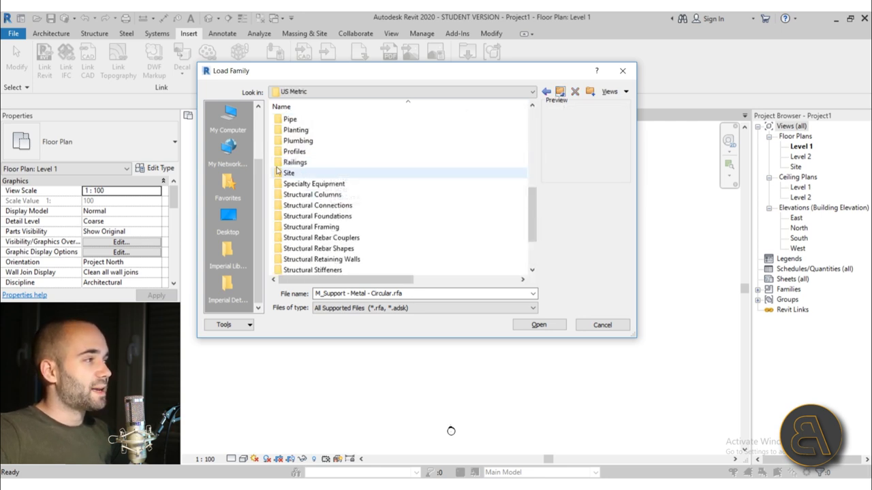
Preview the Site > Accessories families: bike stand, bollard, dumpster, flag pole and park bench.
double_click(291, 172)
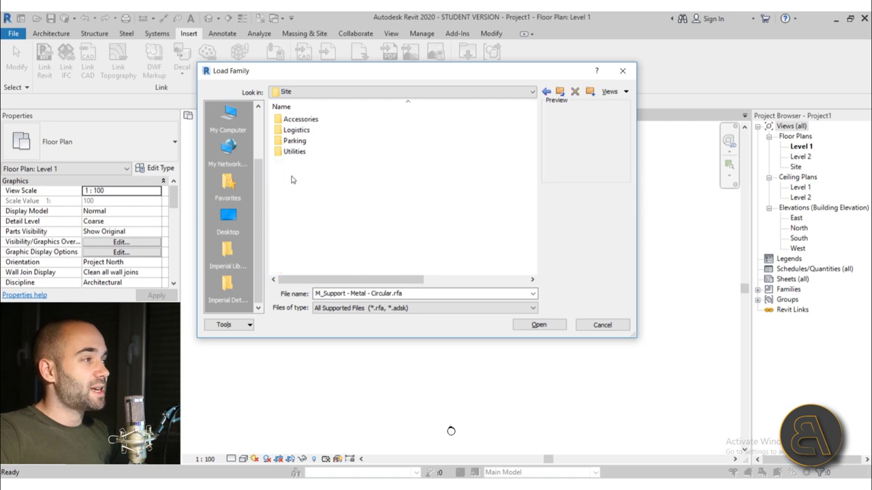
double_click(301, 120)
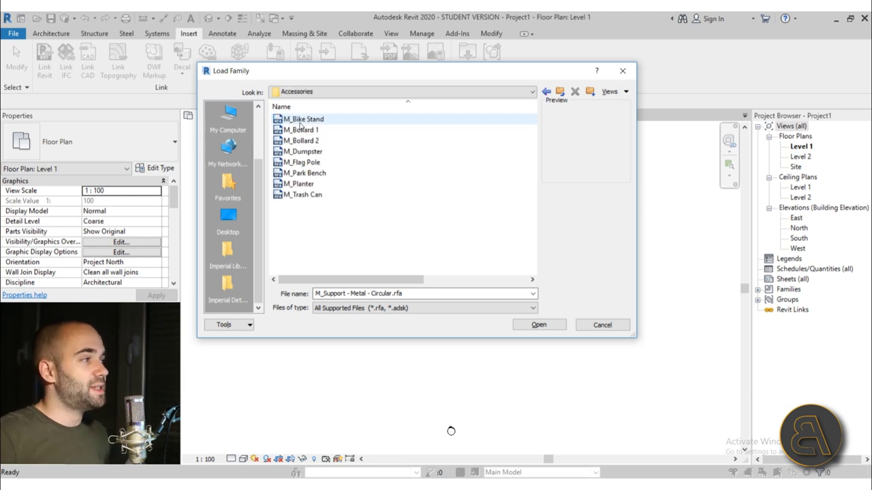
click(300, 121)
click(300, 128)
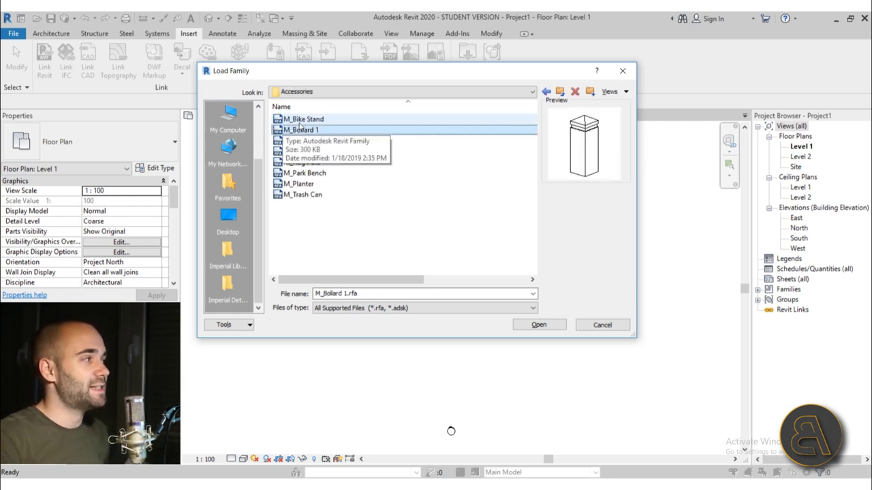
key(Down)
key(Down)
key(Down)
key(Up)
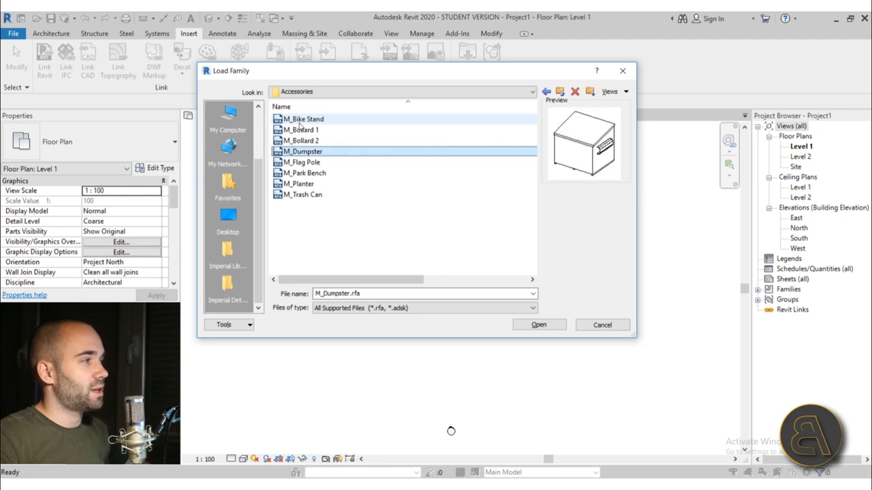
key(Down)
key(Down)
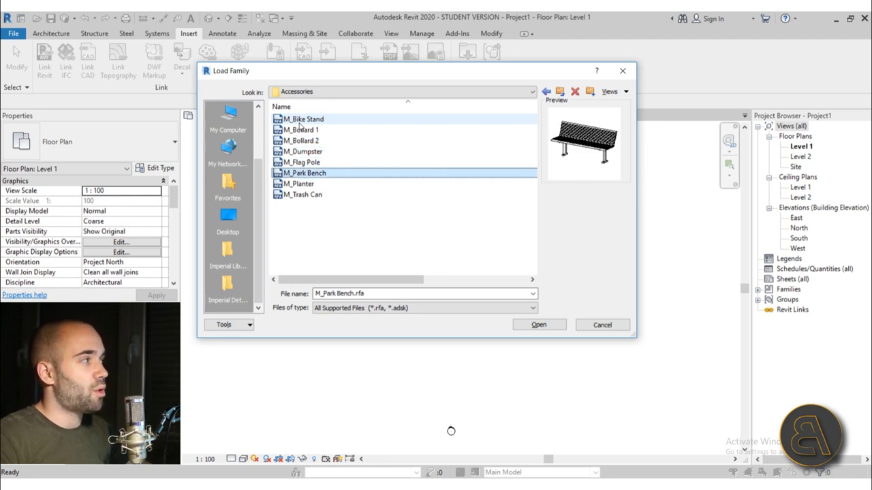
key(Down)
key(Down)
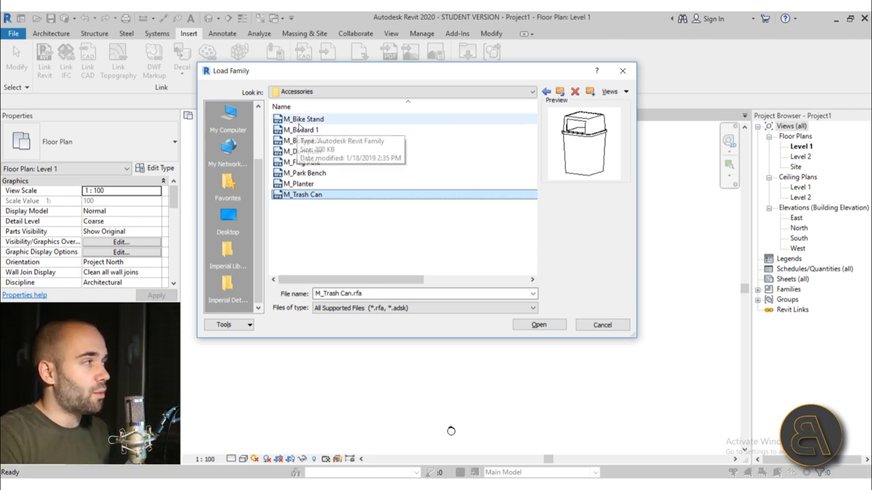
Preview the Site > Logistics families: concrete truck, construction crane and pick-up truck.
click(559, 92)
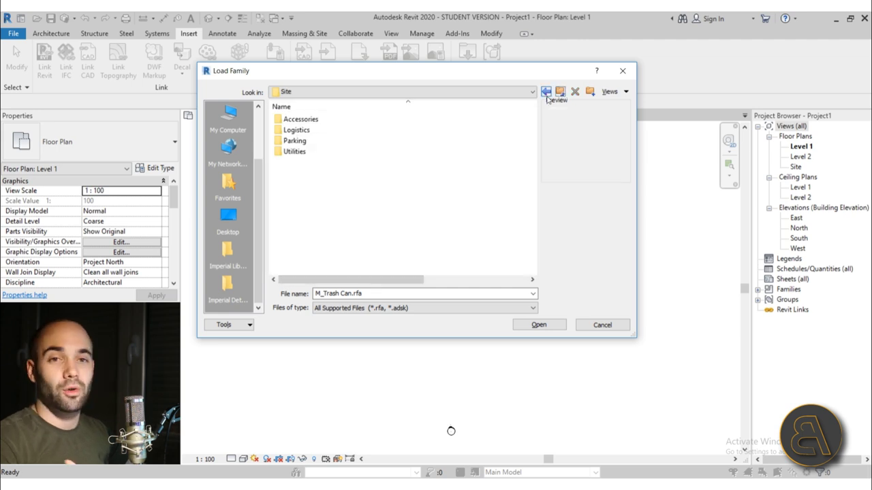
double_click(294, 130)
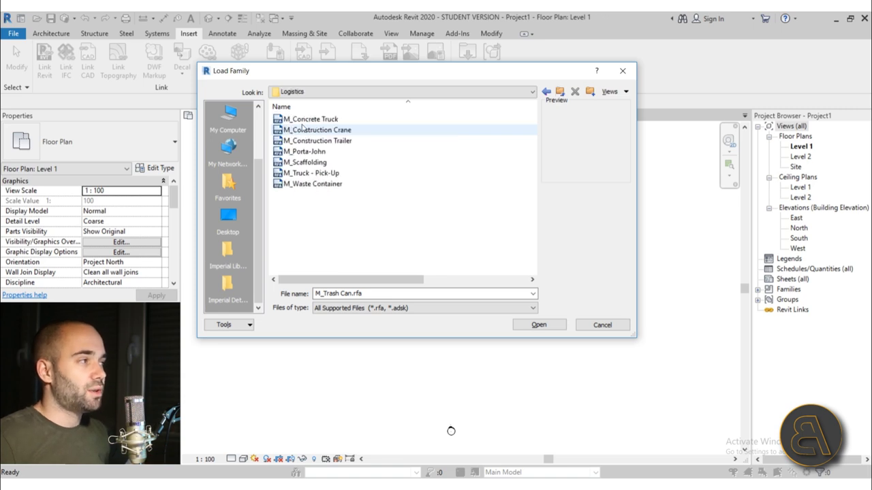
click(303, 121)
click(303, 126)
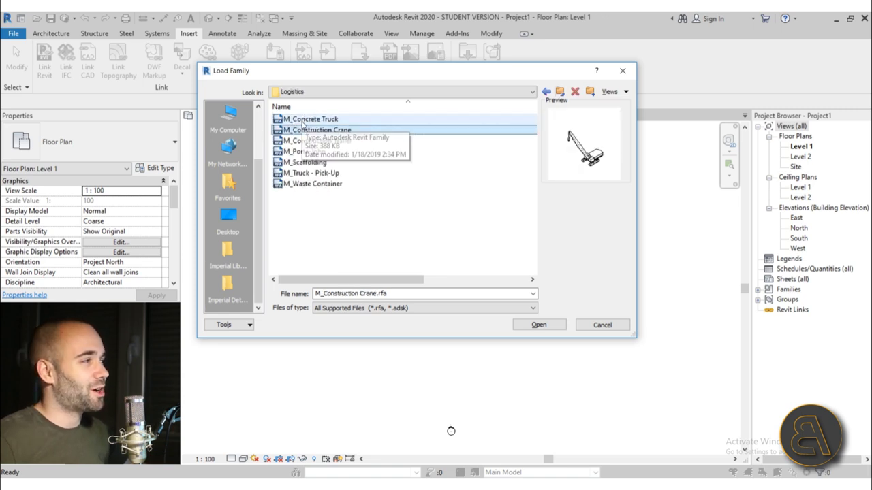
key(Down)
key(Down)
key(Down)
key(Down)
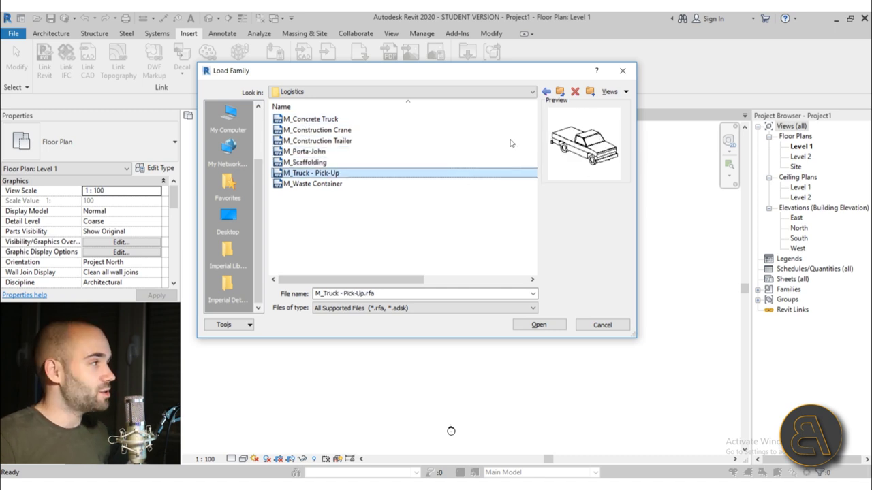
key(BackSpace)
Preview the Site > Parking families: ADA curb, direction arrow, parking space, ADA symbol and pavement stripe.
double_click(286, 141)
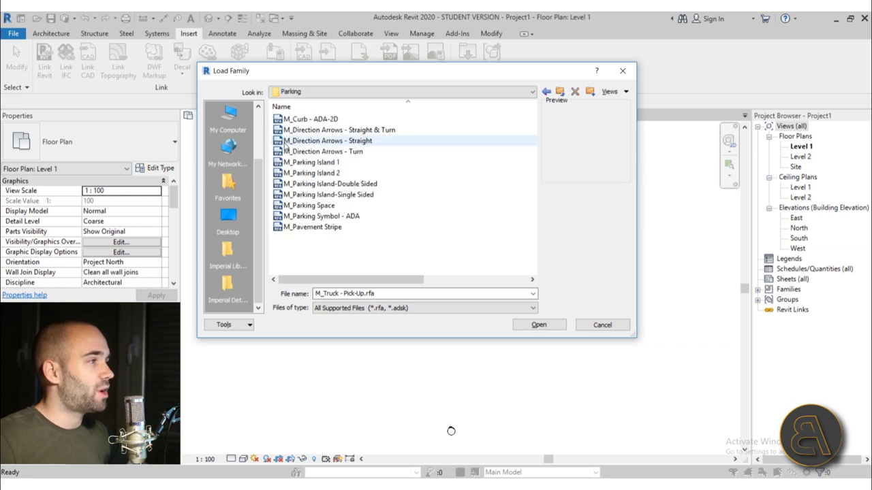
click(295, 121)
key(Down)
key(Down)
key(Down)
key(Down)
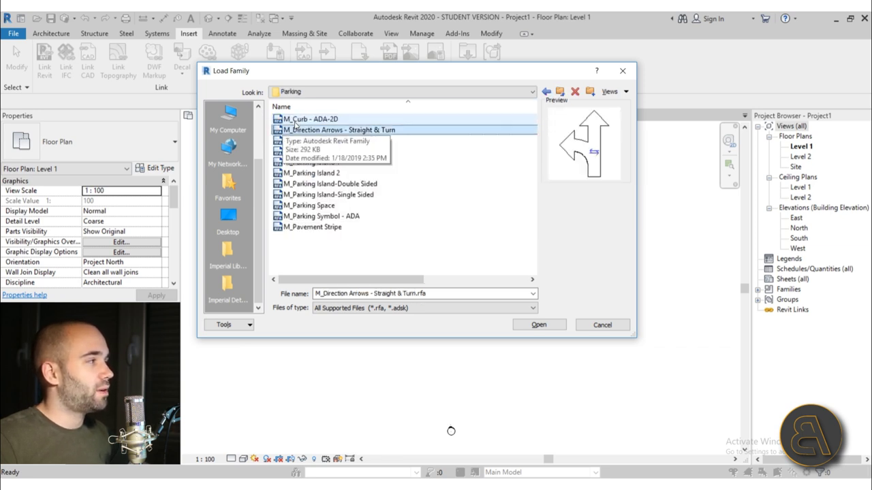
key(Up)
key(Up)
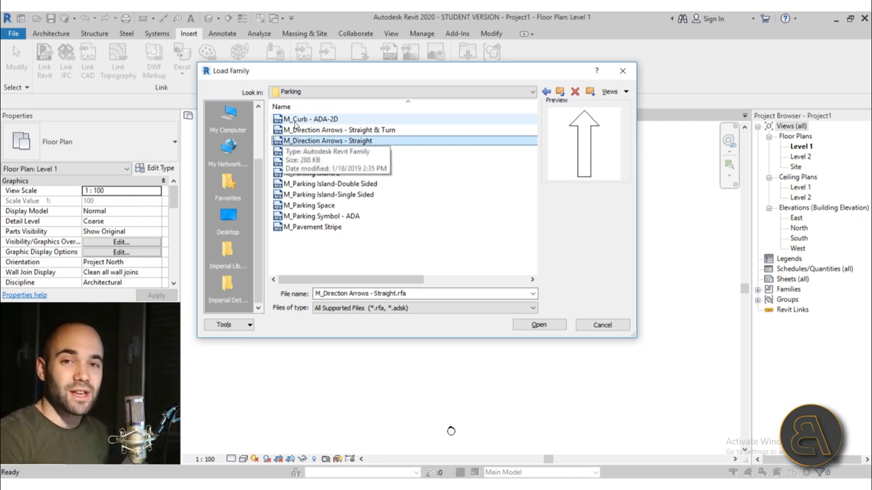
key(Down)
key(Down)
key(Down)
key(Down)
key(Down)
key(Down)
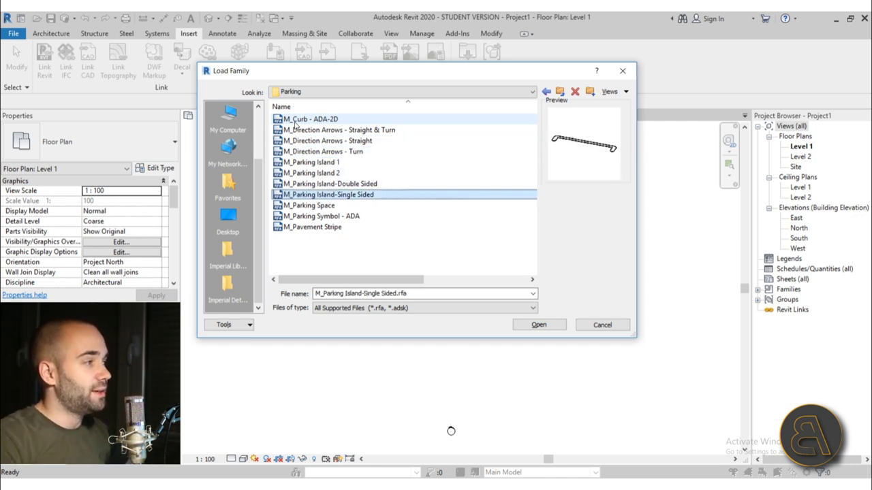
key(Down)
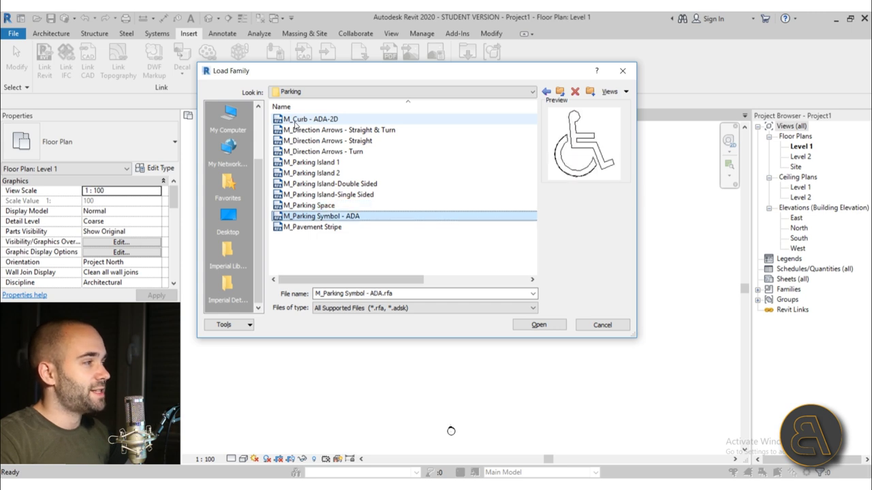
key(Down)
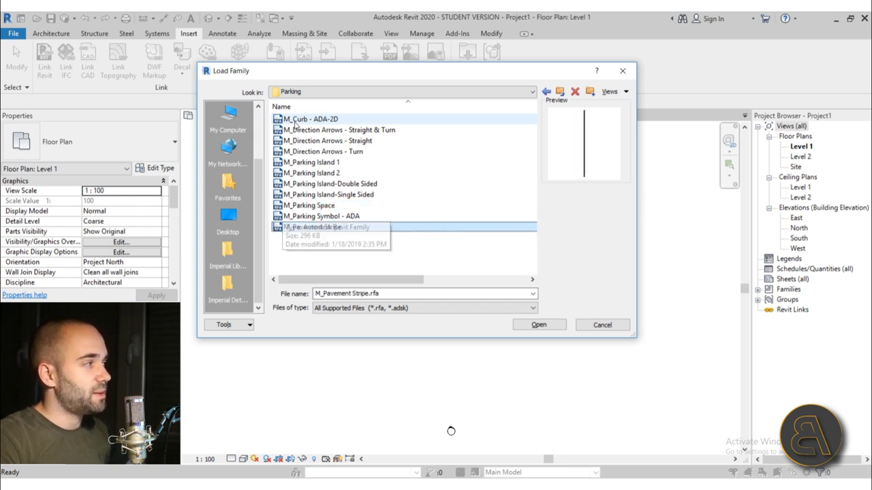
Preview M_Cable Connection and M_Fire Hydrant in the Site > Utilities folder.
click(559, 91)
double_click(301, 151)
click(302, 121)
key(Down)
key(Down)
key(Down)
key(Down)
key(Down)
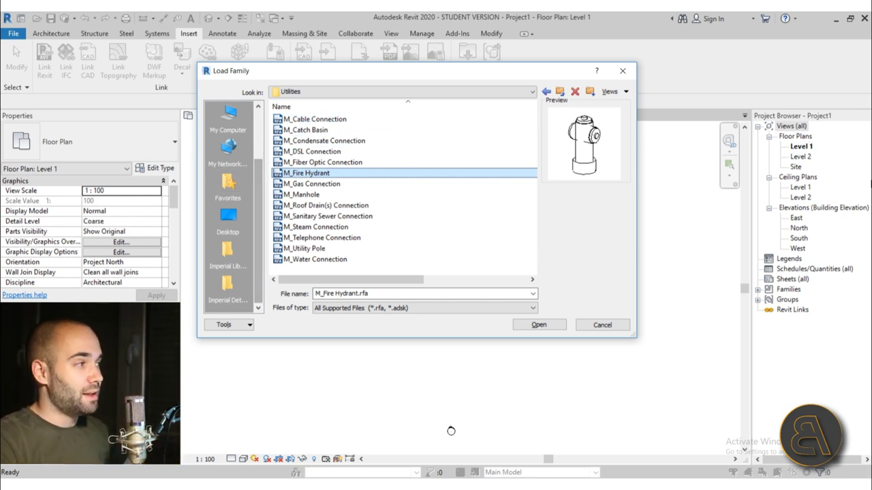
drag(493, 66, 507, 73)
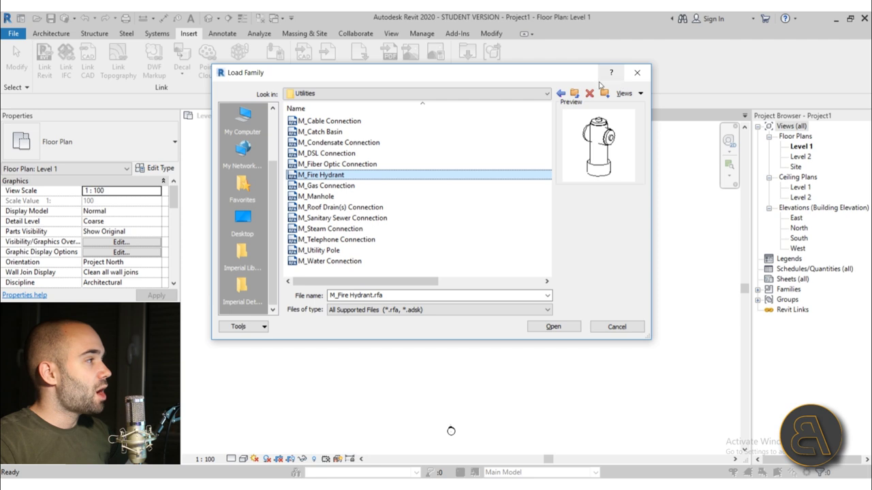
Compare the M_Kitchenette - Medium and Small families in Specialty Equipment > Domestic.
click(574, 94)
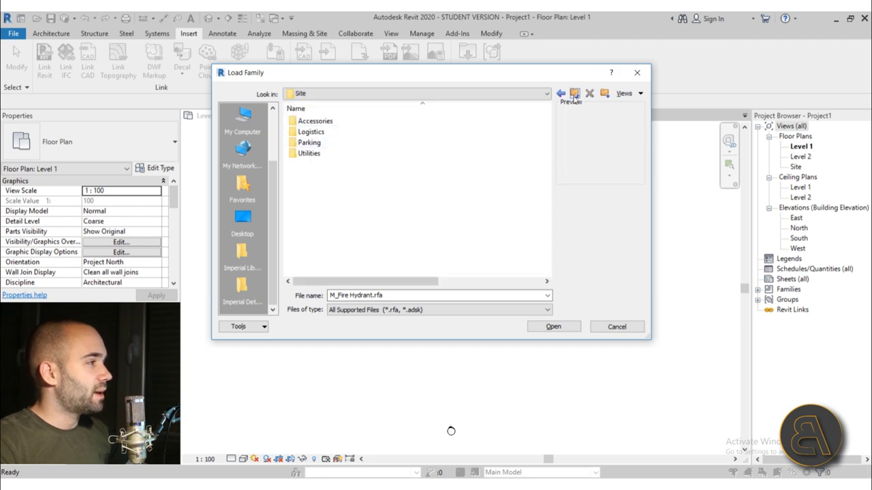
click(574, 93)
scroll(361, 191, down, 6)
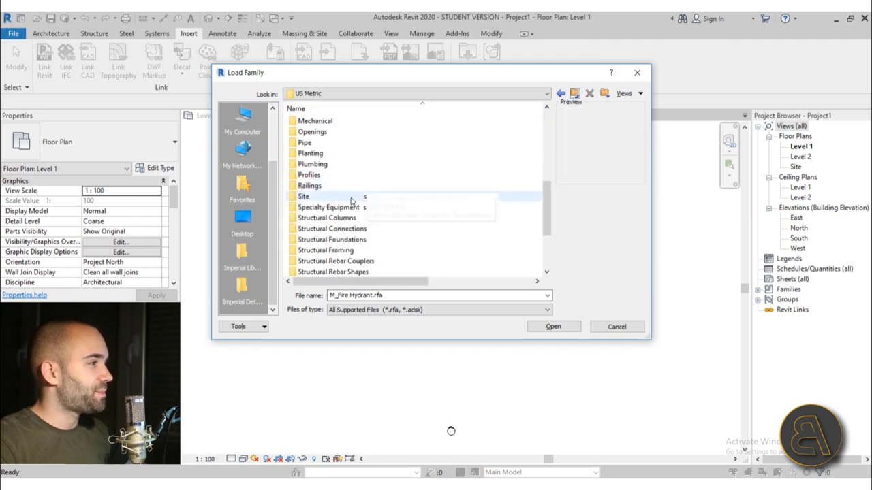
scroll(352, 202, down, 2)
double_click(303, 145)
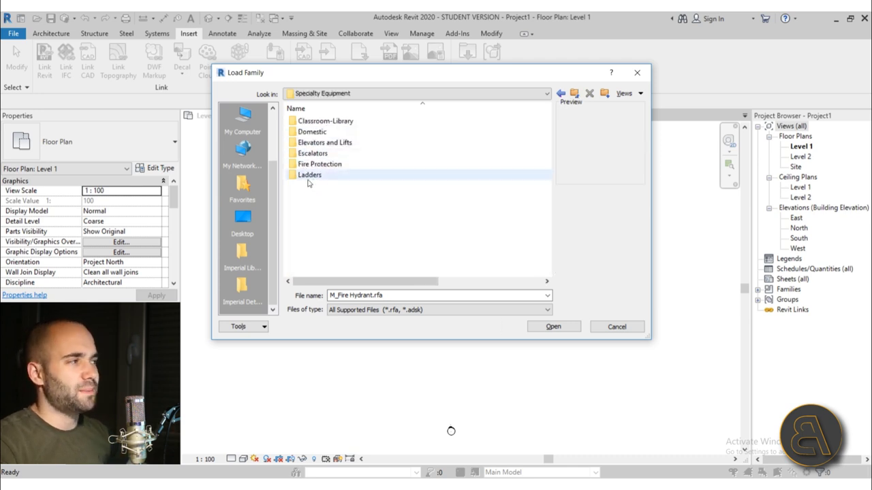
click(306, 131)
double_click(306, 131)
click(312, 143)
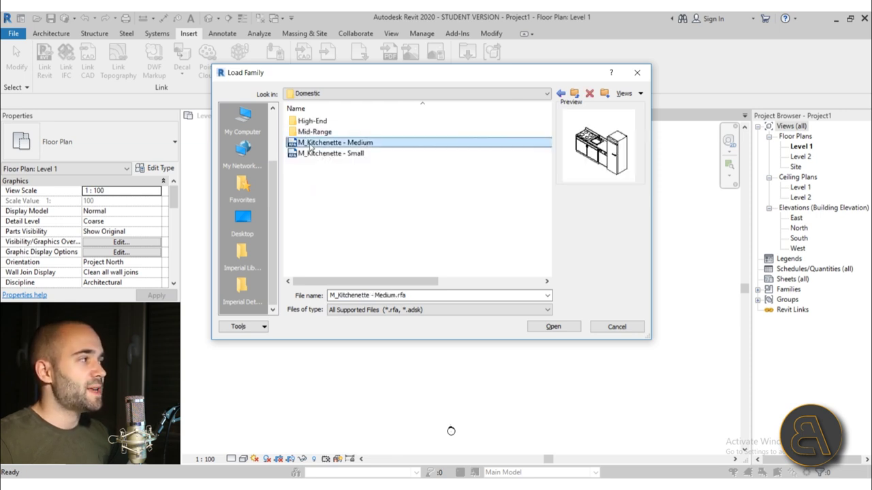
click(318, 154)
click(318, 143)
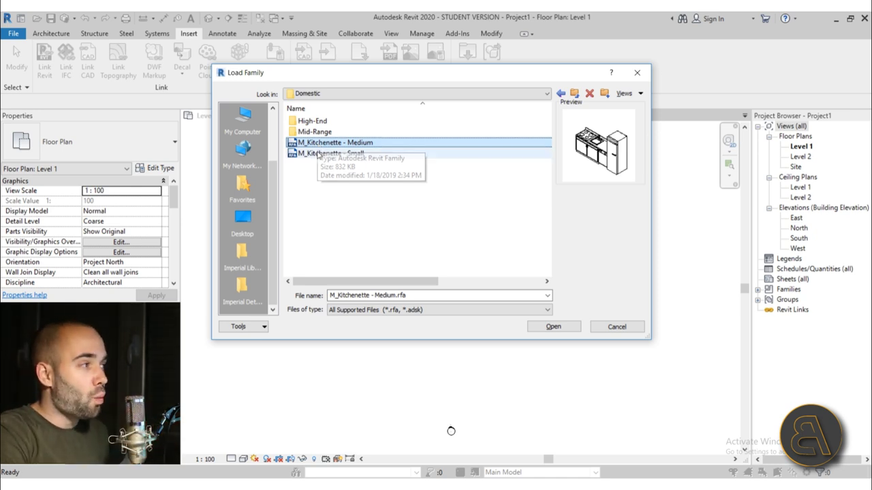
click(318, 155)
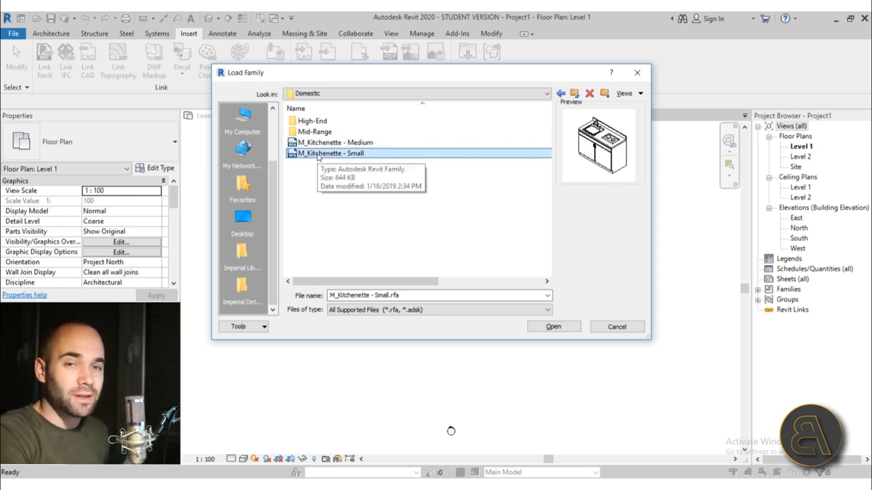
click(317, 145)
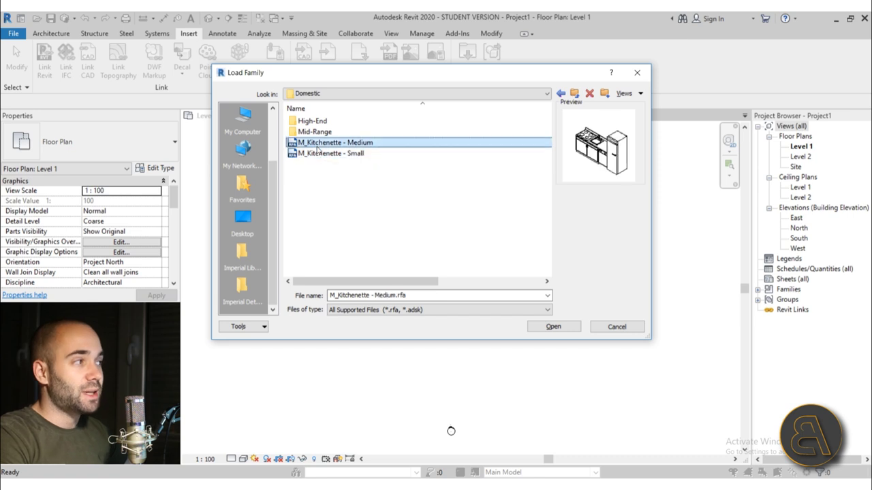
Preview the Mid-Range appliances: cooktops, dryer, dishwasher, washer and French-door and side-by-side refrigerators.
double_click(314, 133)
click(314, 124)
click(314, 129)
key(Down)
key(Down)
key(Down)
key(Down)
key(Down)
key(Down)
key(Up)
key(Up)
key(Up)
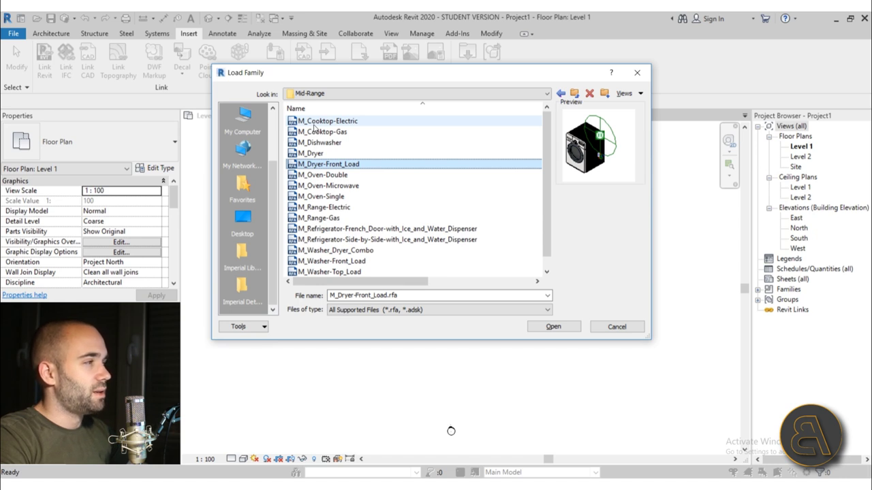
key(Down)
key(Up)
key(Up)
key(Up)
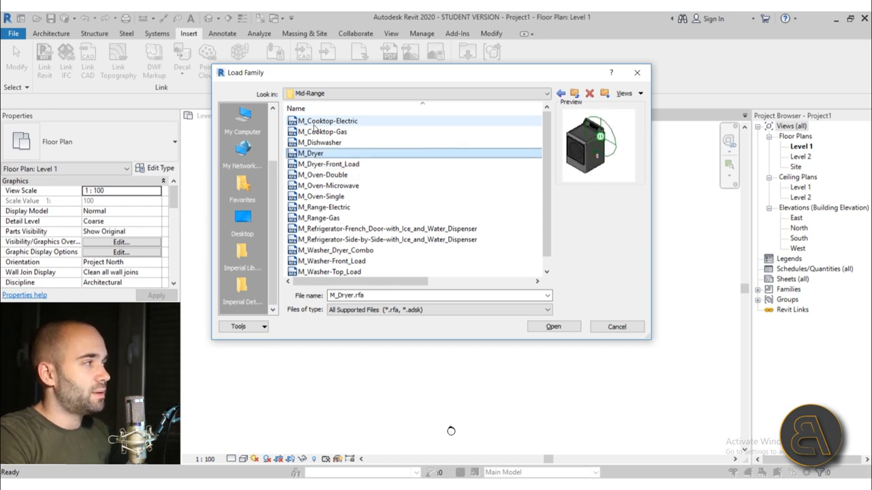
key(Down)
key(Down)
key(Down)
key(Down)
key(Down)
key(Down)
key(Down)
key(Down)
key(Down)
key(Down)
key(Down)
key(Down)
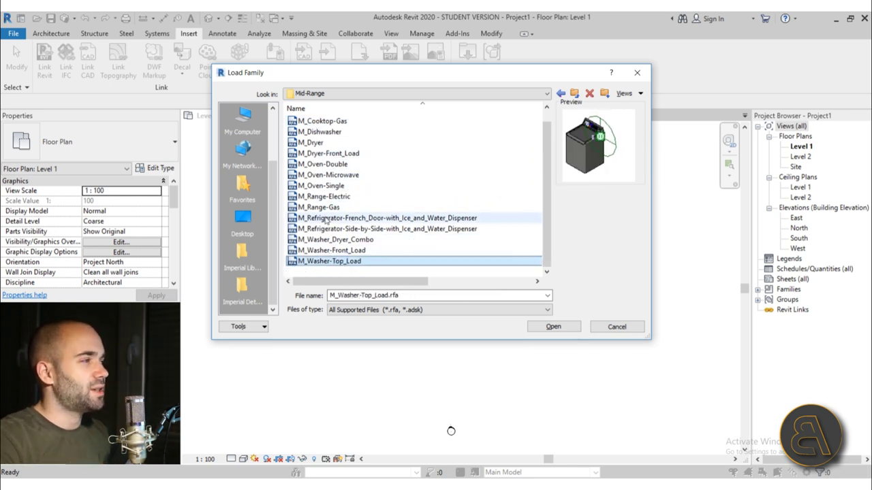
click(382, 218)
click(381, 229)
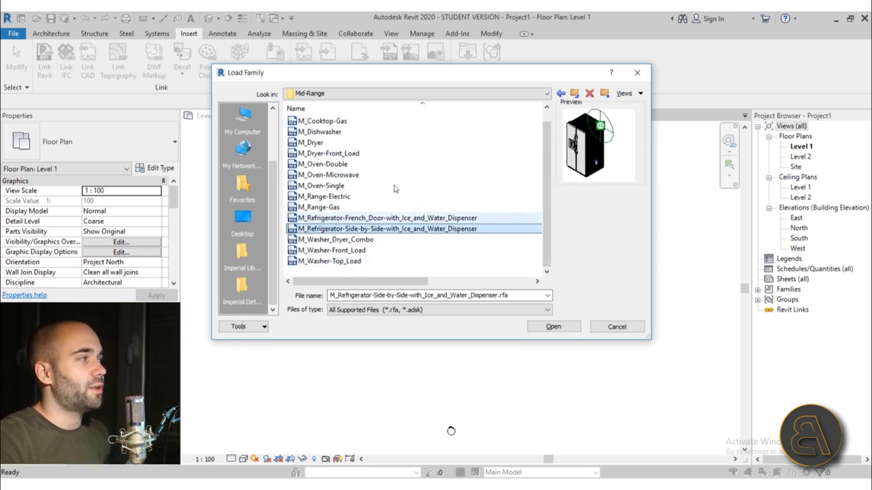
Preview the Fire Protection families: exit sign, fire alarm, extinguisher and hose cabinet.
click(575, 93)
click(576, 93)
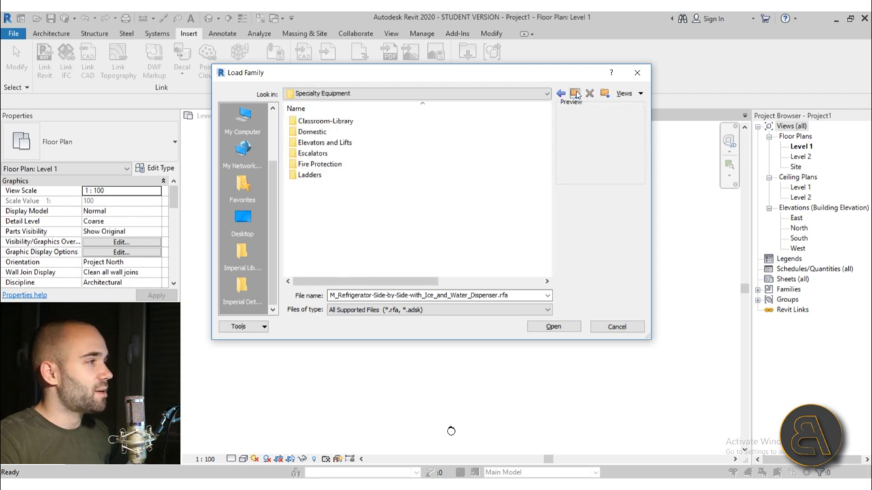
double_click(319, 164)
click(317, 122)
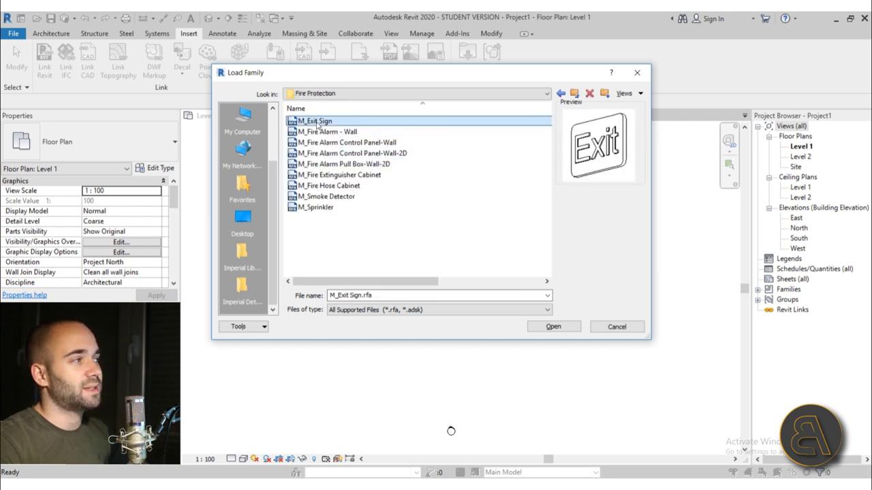
key(Down)
key(Down)
key(Down)
key(Down)
key(Down)
key(Down)
key(Up)
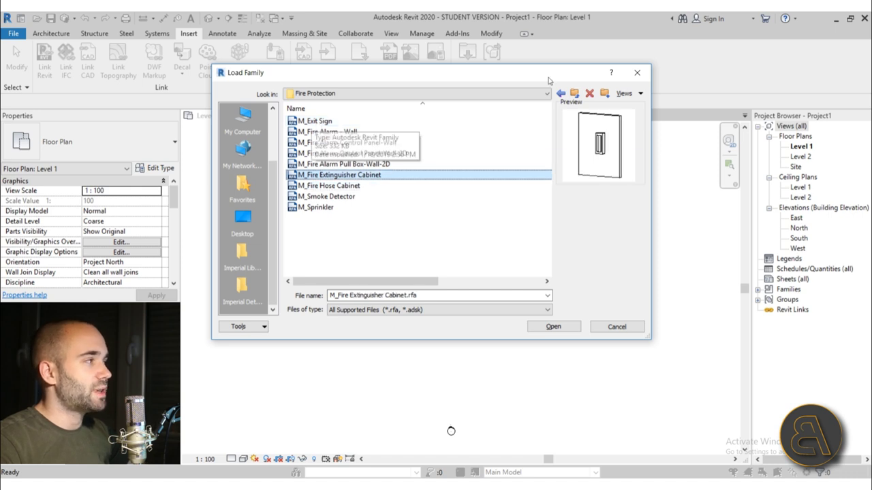
Preview the Ladders families: M_Alternating Tread Device, M_Cage Ladder and M_Ladder.
click(574, 93)
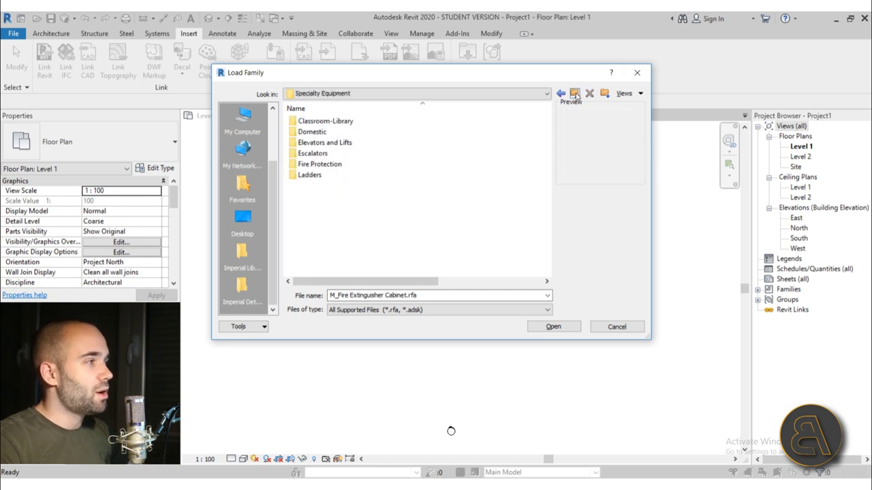
double_click(310, 175)
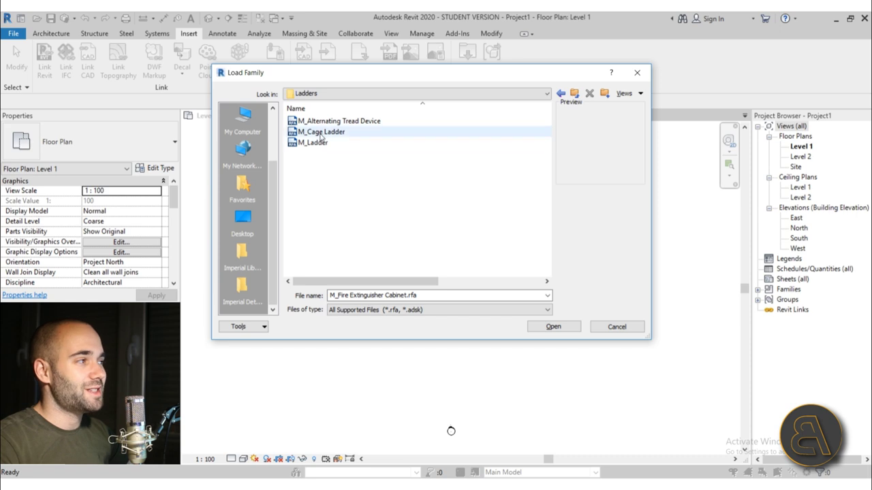
click(315, 123)
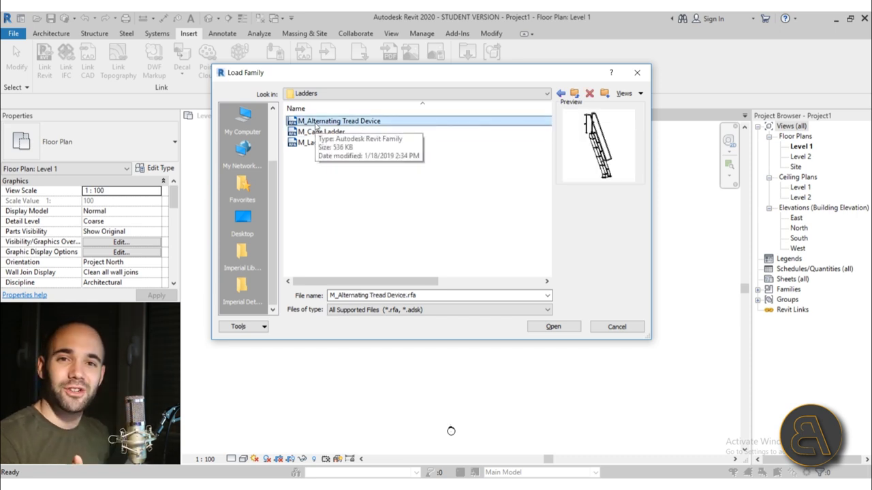
key(Down)
key(Down)
key(Up)
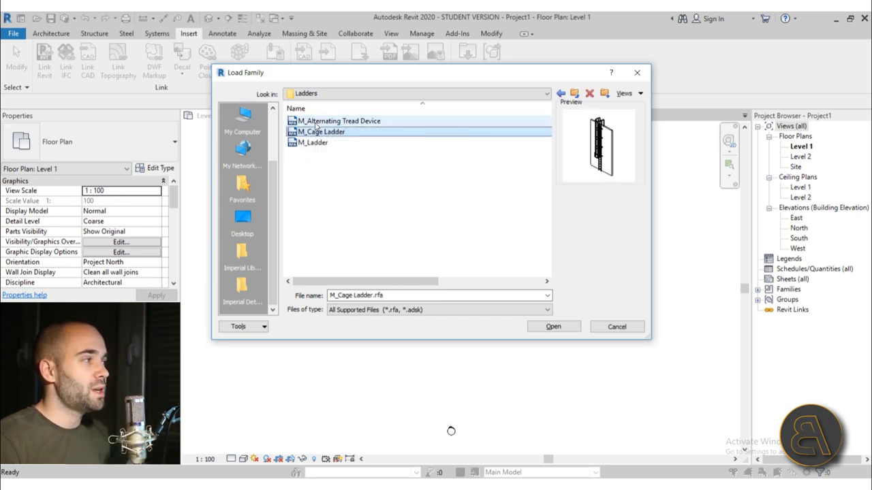
key(Down)
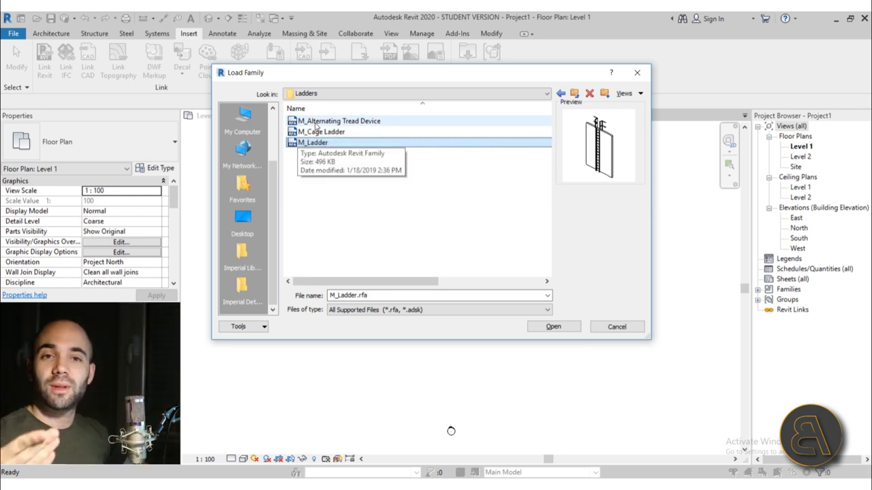
Preview the Classroom-Library carrel and shelving families, ending on M_Single Carrel, then return to Specialty Equipment.
click(574, 93)
double_click(340, 122)
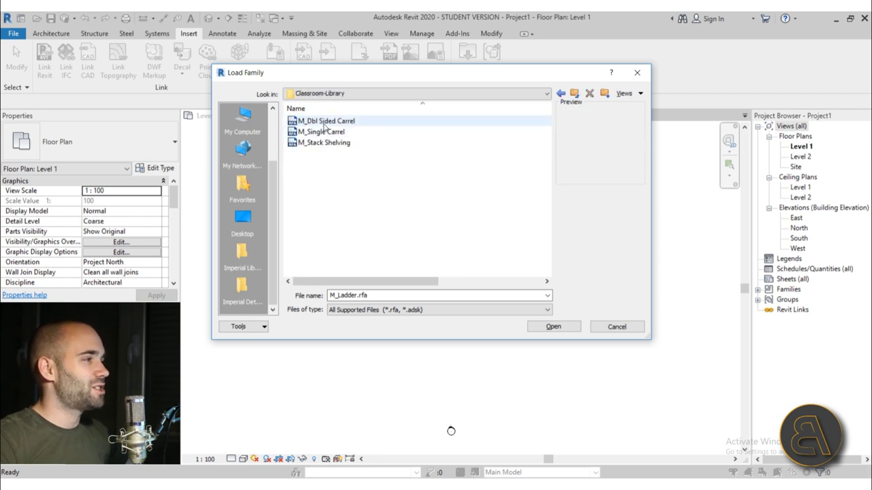
click(324, 122)
key(Down)
key(Down)
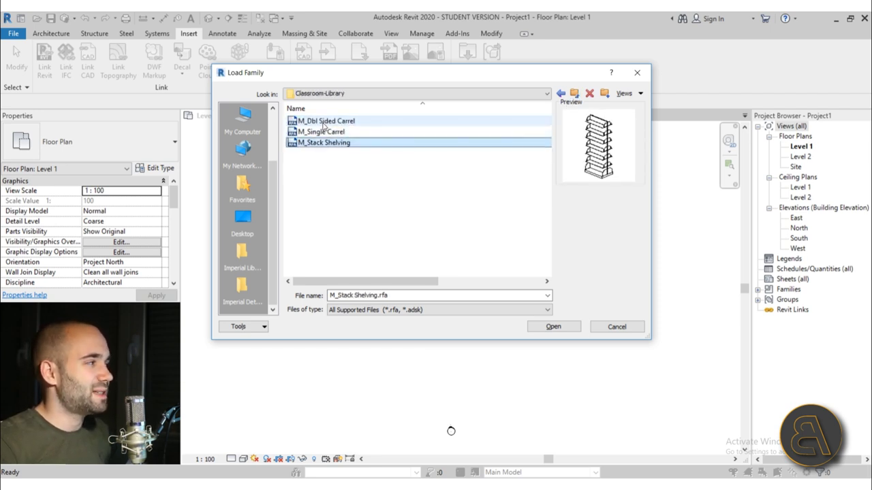
key(Up)
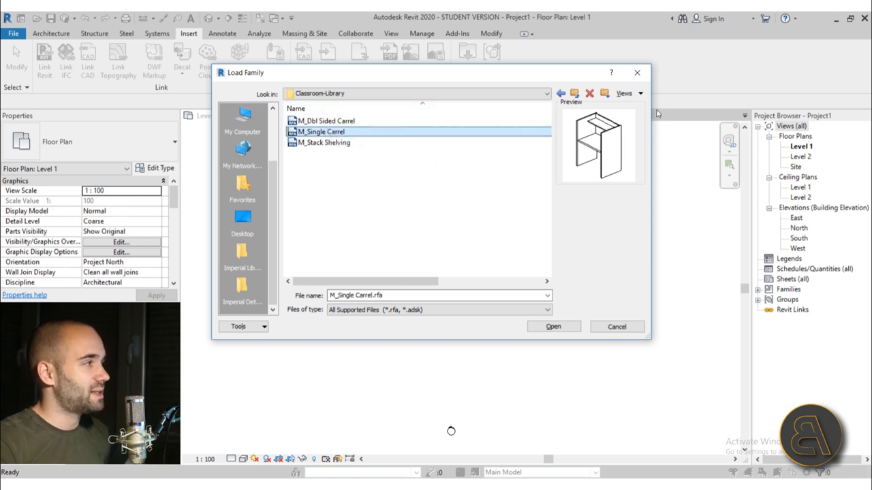
click(575, 96)
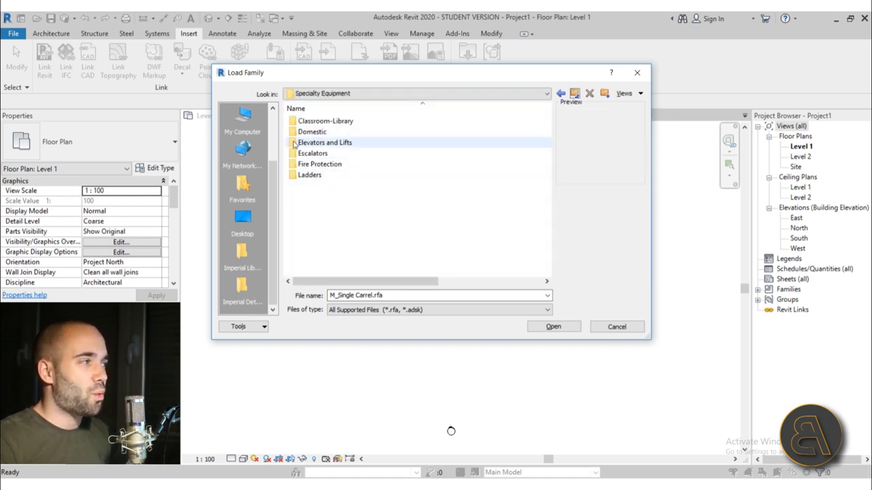
Preview the Sustainable Design families: bicycle racks, light shelves, recycle bins, walk-off mat, water tank and wind generator.
click(574, 95)
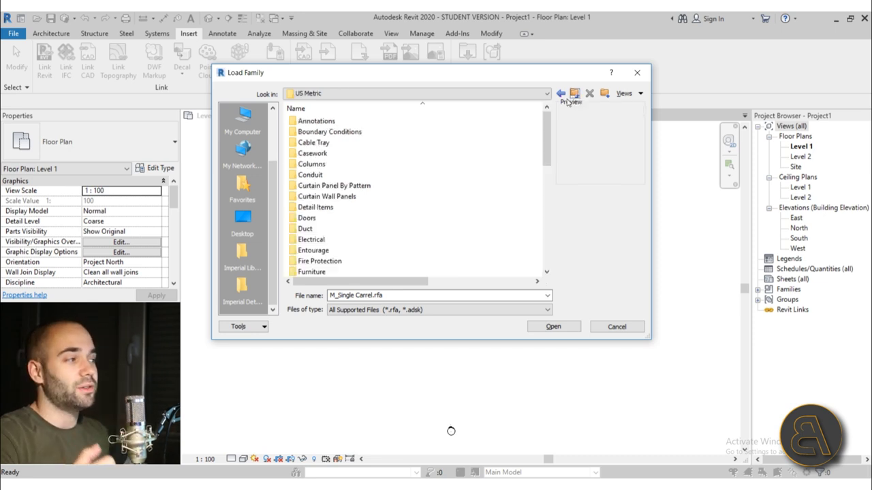
scroll(403, 188, down, 5)
scroll(402, 188, down, 2)
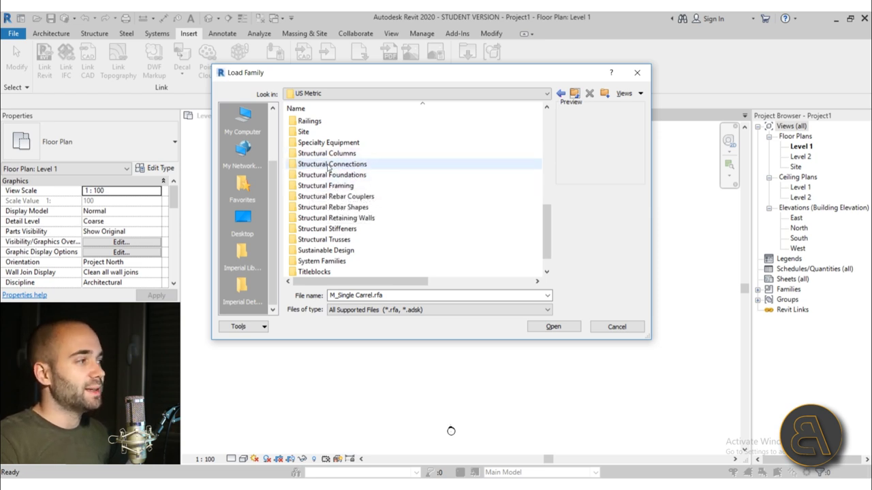
scroll(326, 163, down, 1)
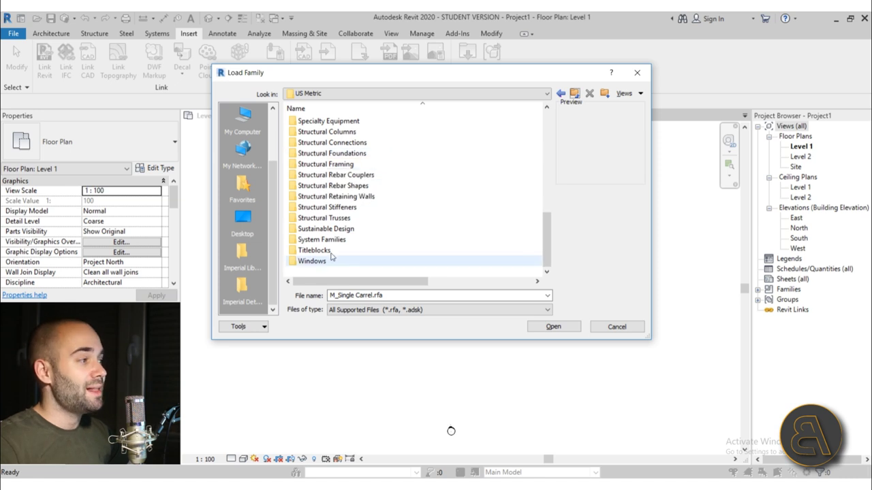
double_click(319, 230)
click(330, 122)
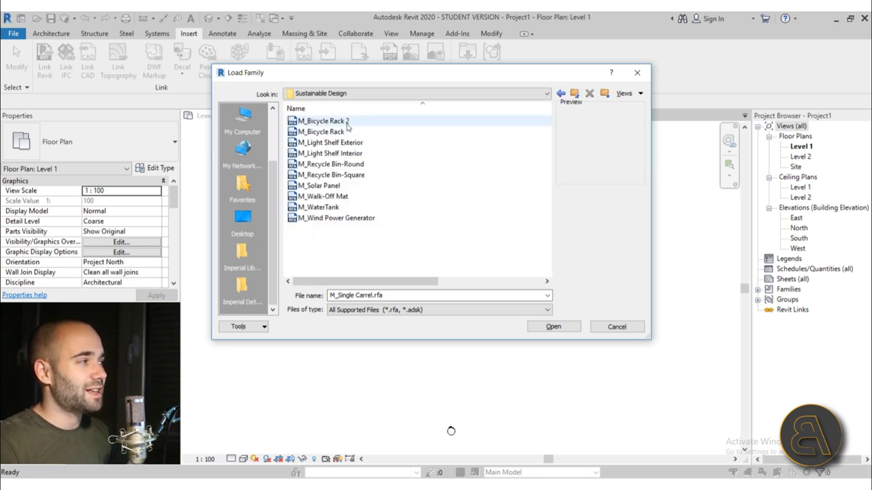
click(331, 132)
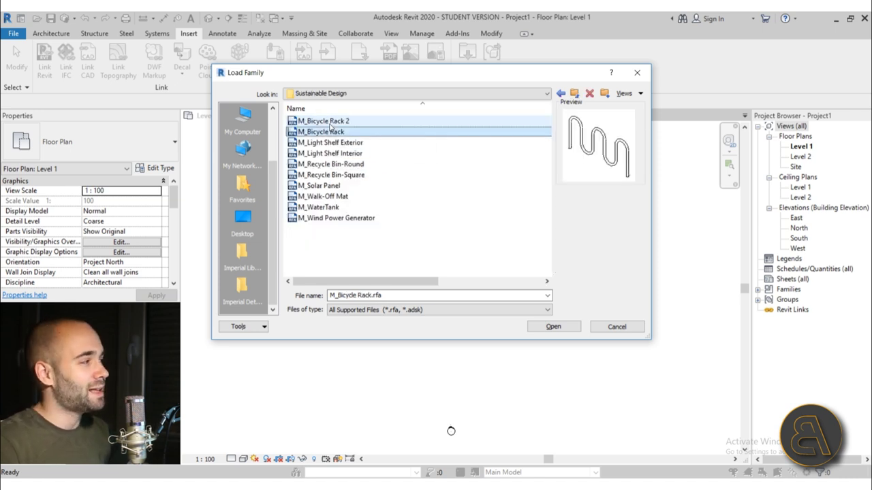
key(Down)
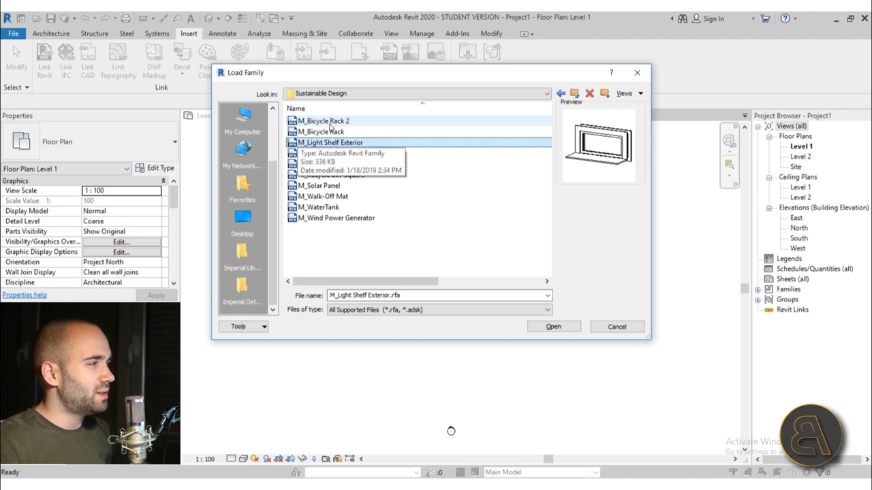
key(Down)
key(Down)
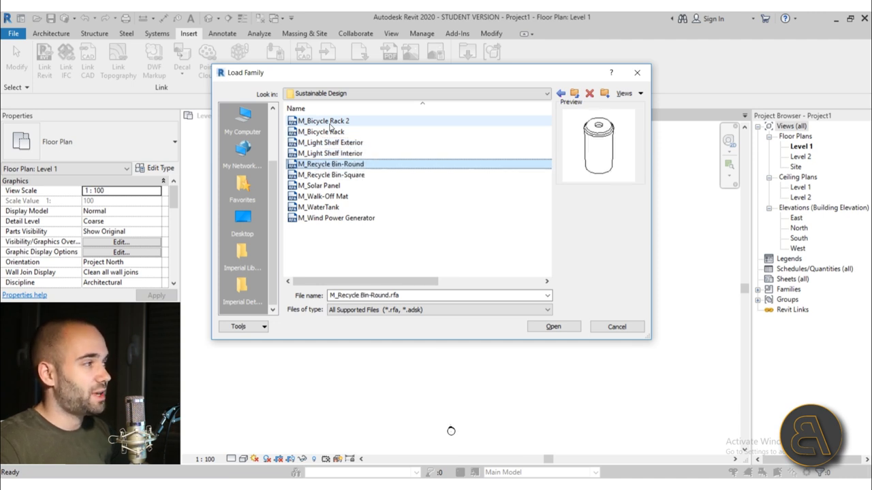
key(Down)
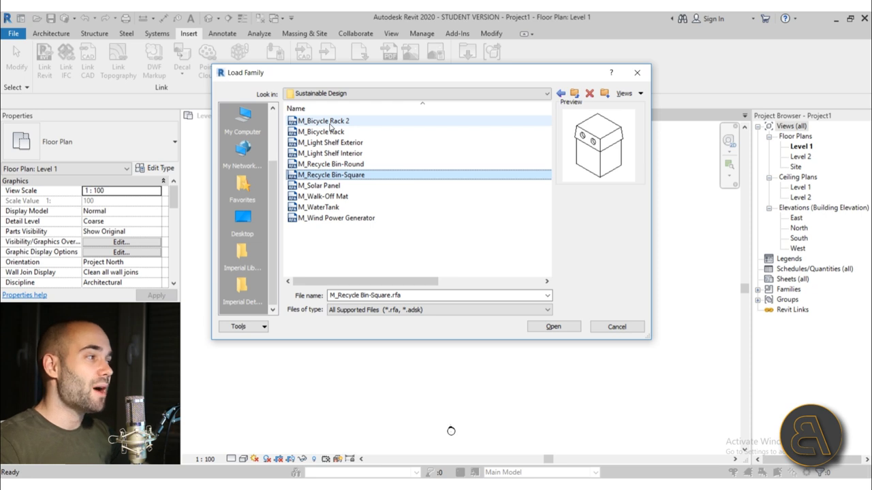
key(Down)
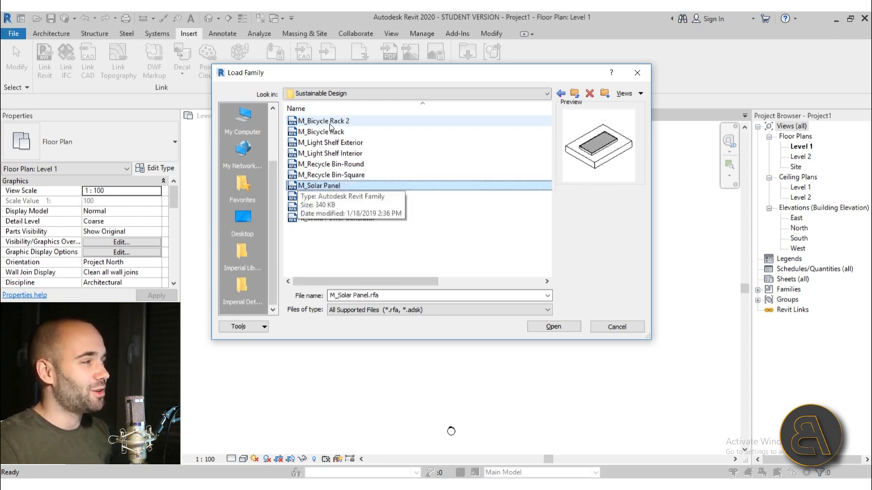
key(Down)
key(Down)
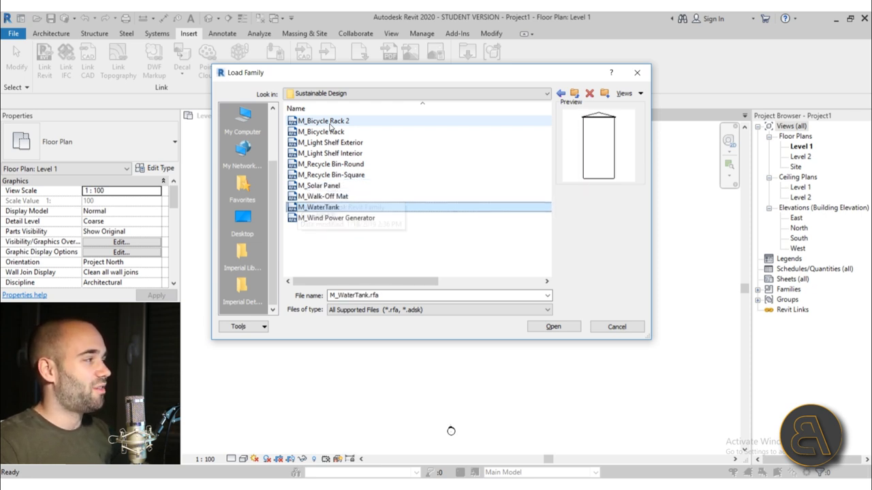
key(Down)
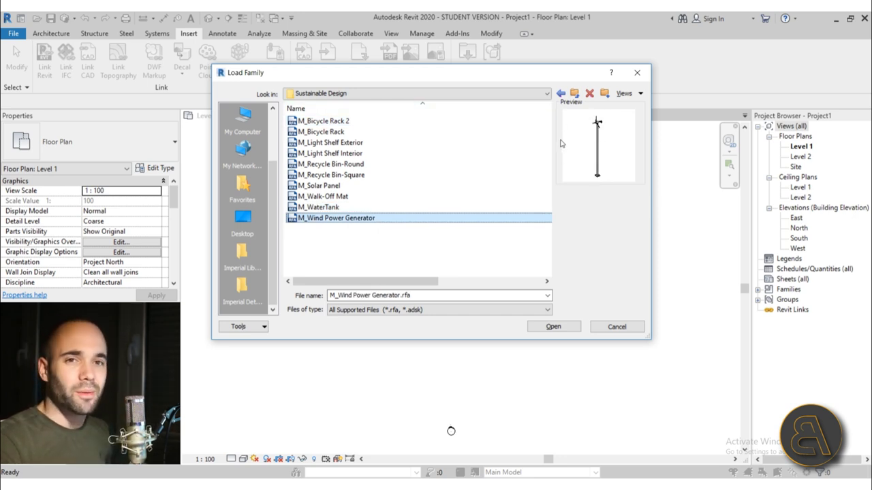
Preview the A0, A1, A2, A3 and A4 metric title blocks in the Titleblocks folder.
click(575, 94)
scroll(372, 182, down, 8)
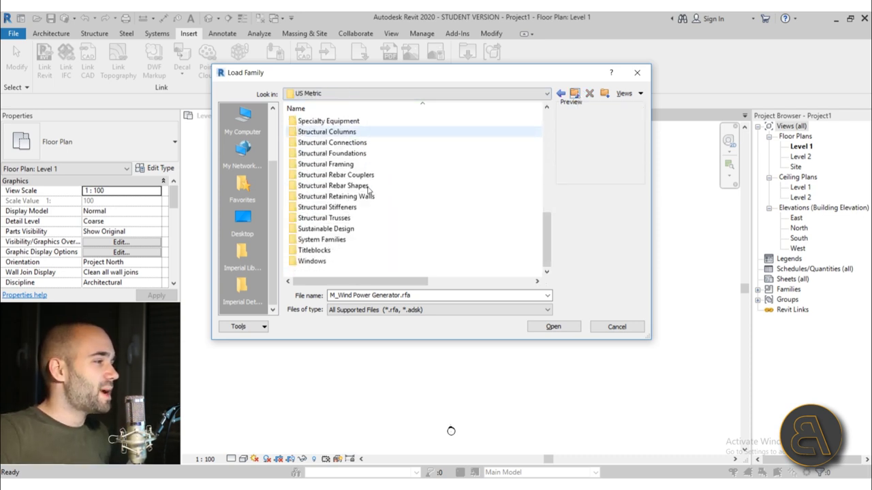
double_click(307, 240)
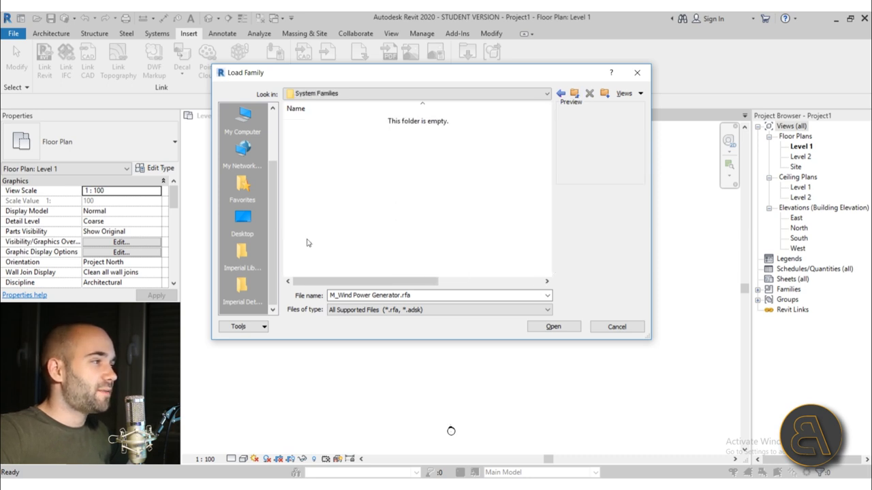
click(574, 93)
scroll(395, 202, down, 8)
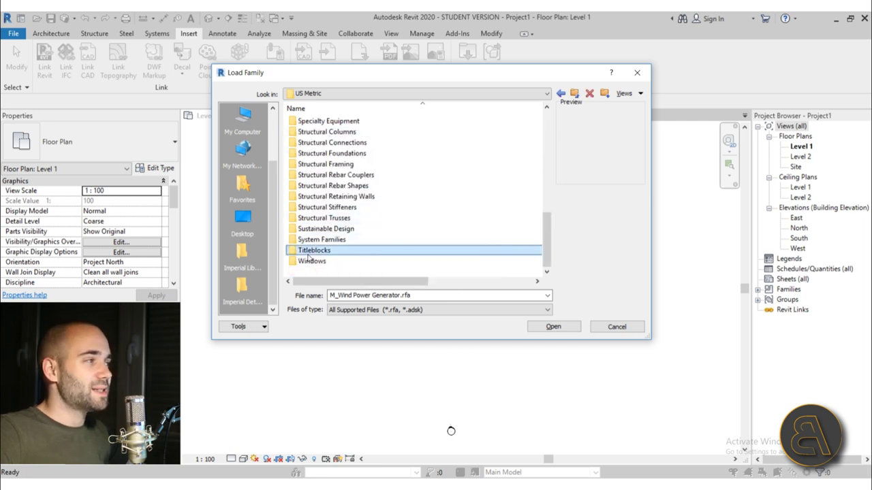
double_click(314, 251)
click(312, 131)
click(311, 120)
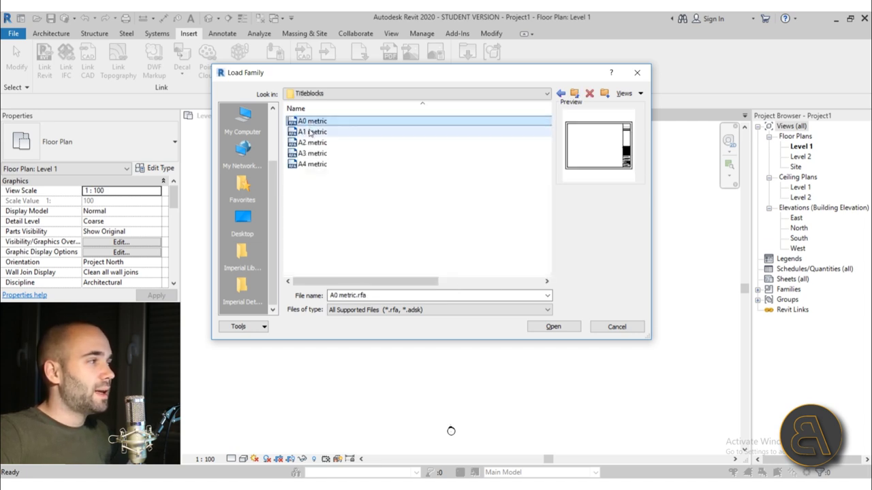
click(310, 143)
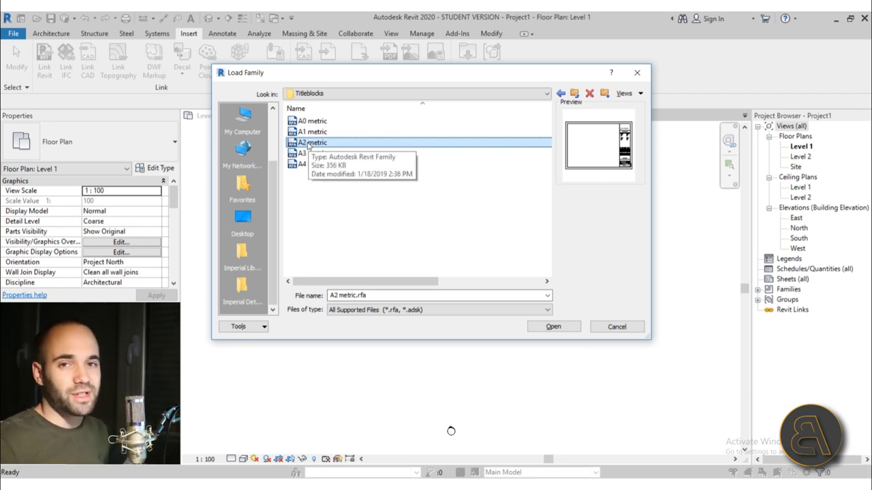
click(304, 164)
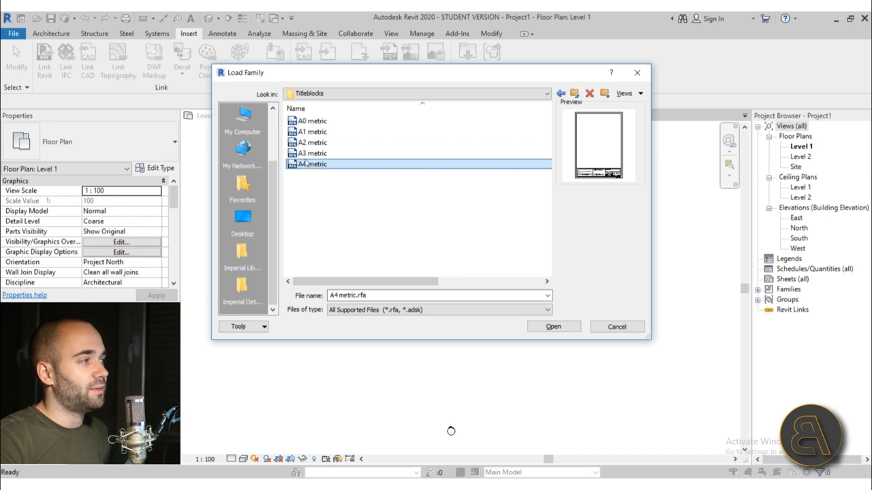
click(308, 154)
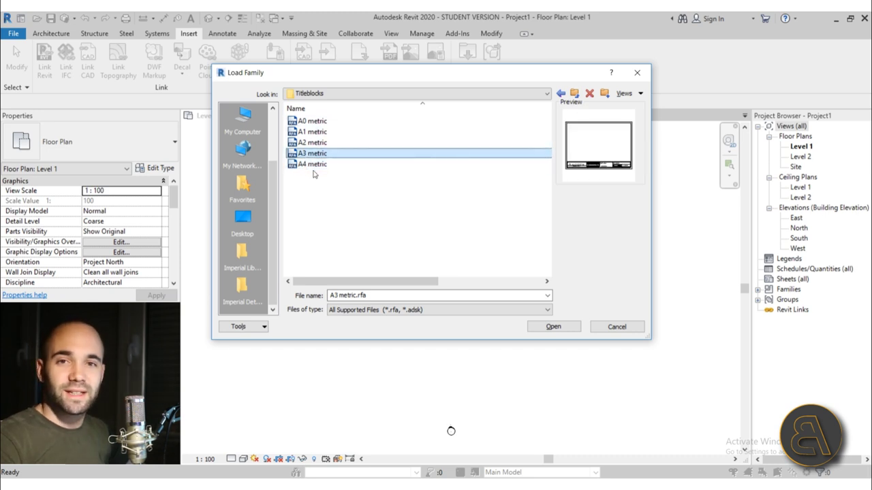
click(575, 94)
Preview the Windows families, from M_Curtain Wall-Awning and M_Instance - Opening to M_Skylight-Top-Hung.
scroll(349, 236, down, 8)
scroll(349, 237, down, 1)
double_click(313, 266)
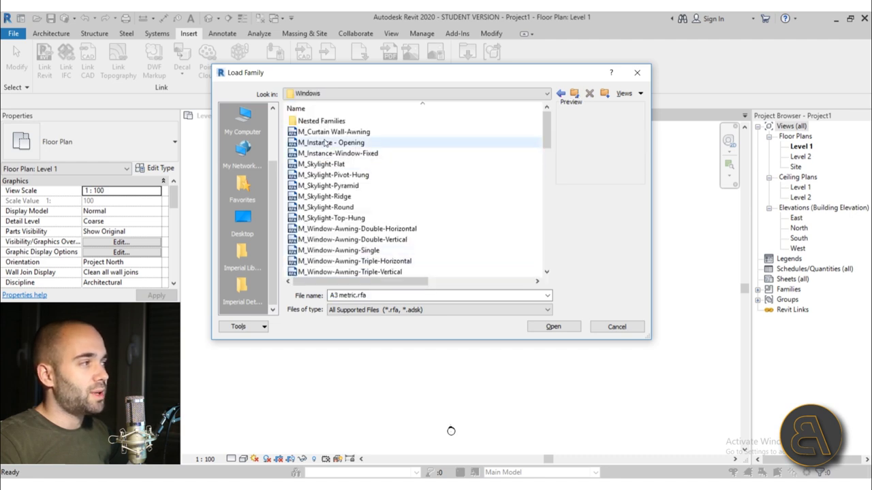
click(335, 133)
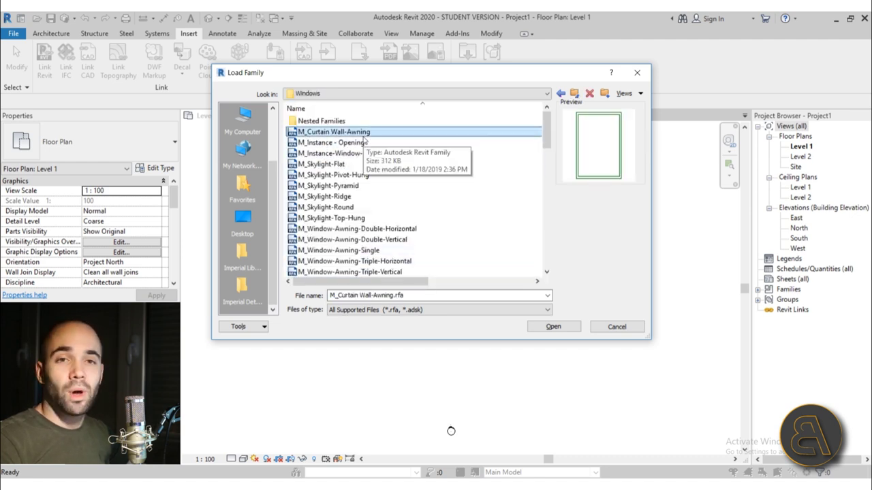
click(346, 143)
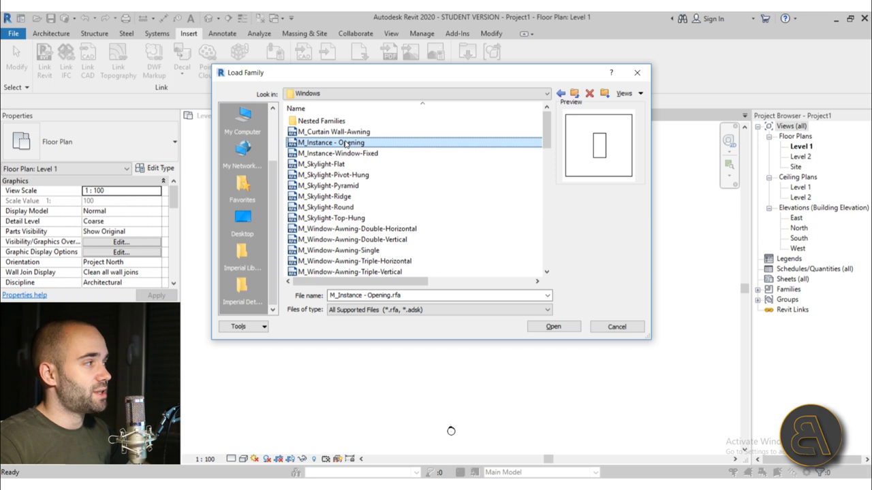
key(Down)
key(Down)
key(Down)
key(Down)
key(Down)
key(Down)
key(Down)
key(Down)
key(Down)
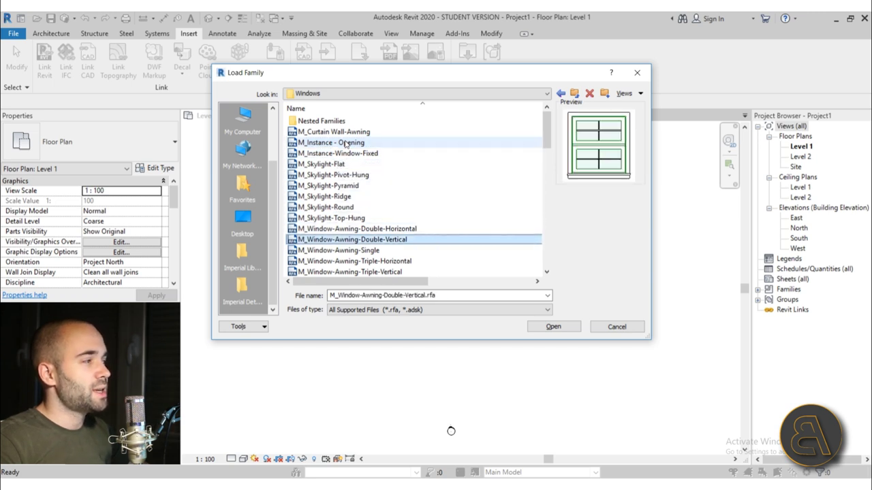
key(Up)
key(Up)
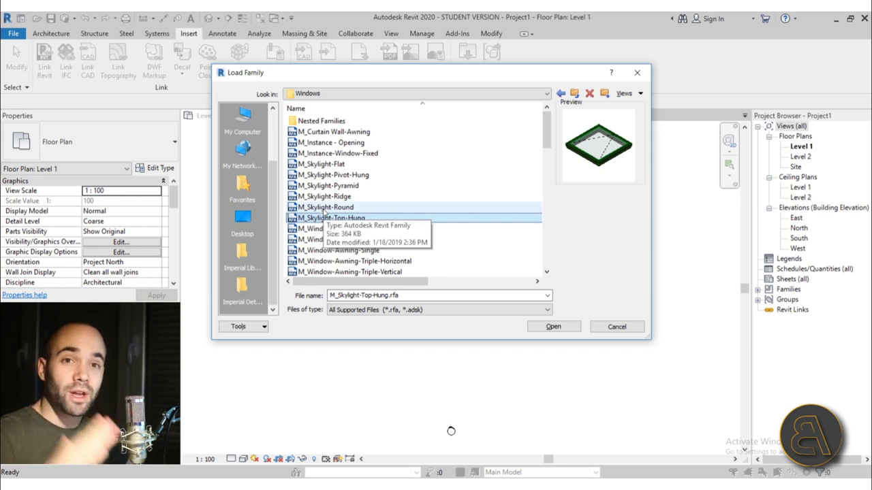
scroll(322, 177, down, 5)
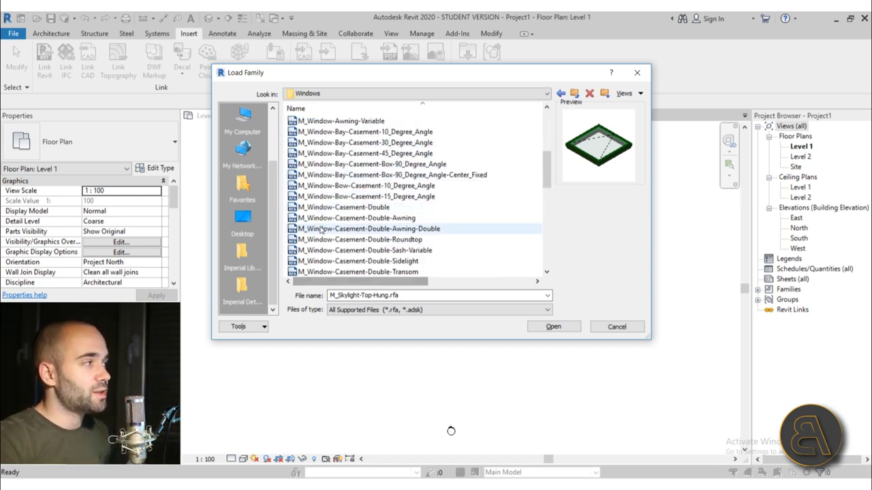
scroll(316, 140, up, 5)
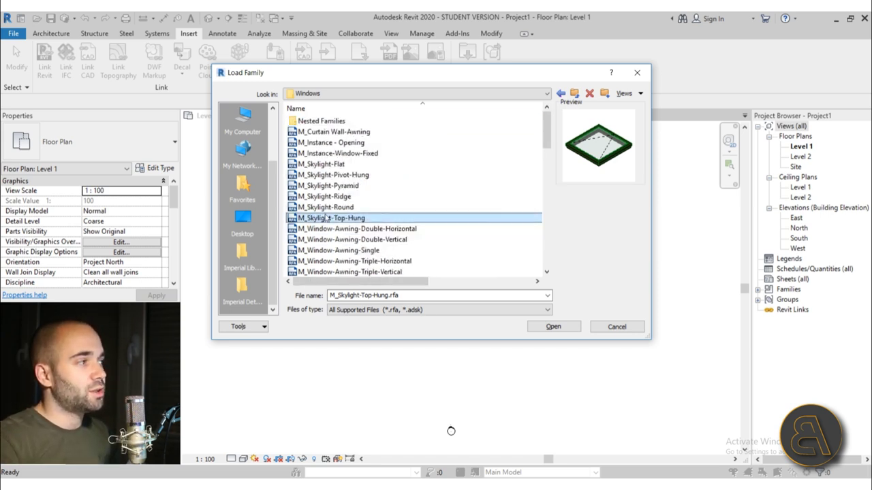
Preview a window trim family in Nested Families > Trim, then return to the US Metric folders.
double_click(322, 121)
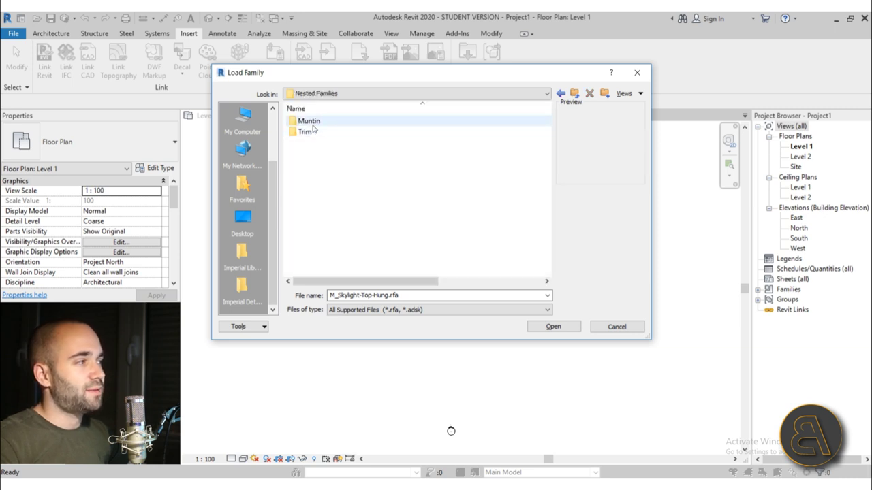
double_click(310, 132)
click(320, 142)
click(574, 94)
click(575, 94)
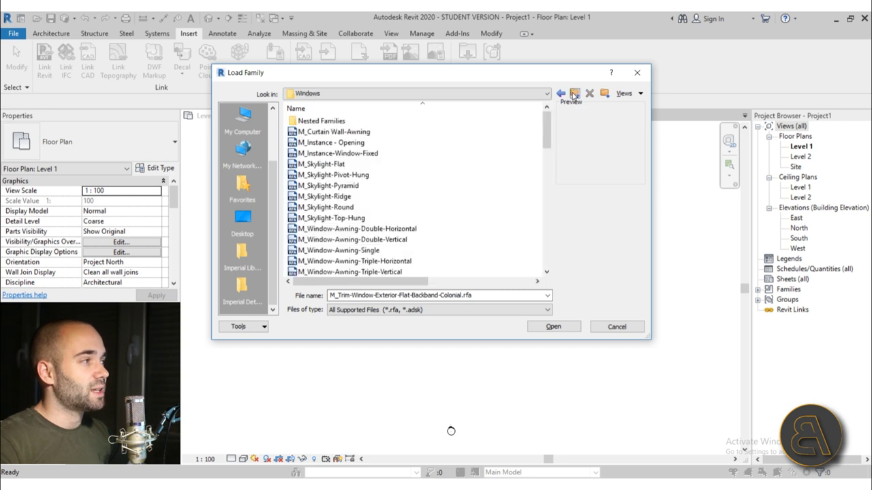
click(575, 93)
scroll(366, 197, down, 10)
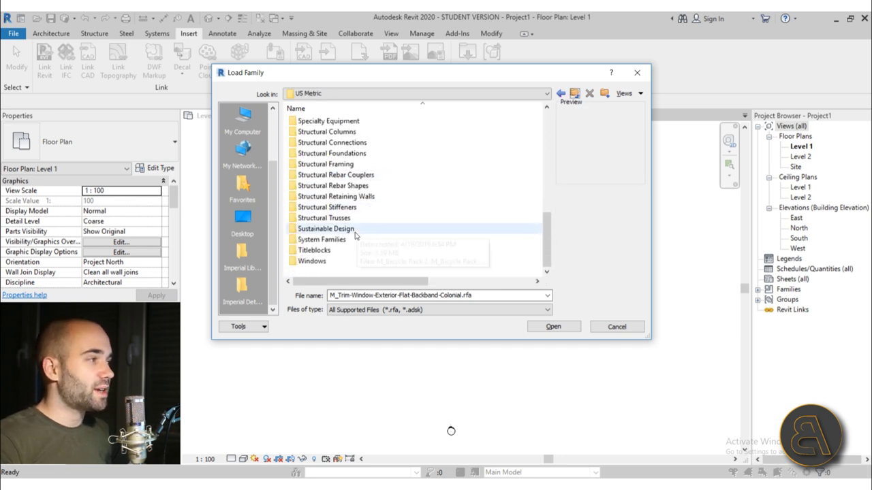
scroll(353, 239, up, 10)
scroll(528, 242, down, 1)
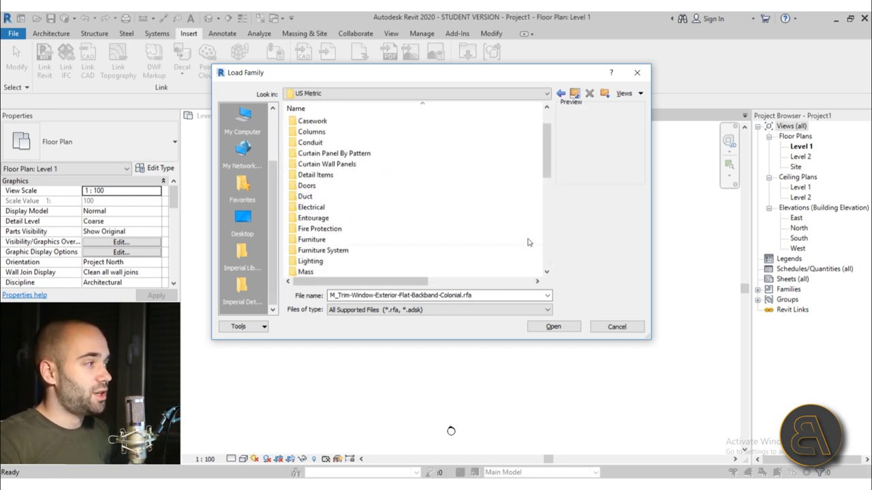
Cancel Load Family, then switch Chrome from BIMobject to RevitCity.com and go to its Downloads section.
click(616, 327)
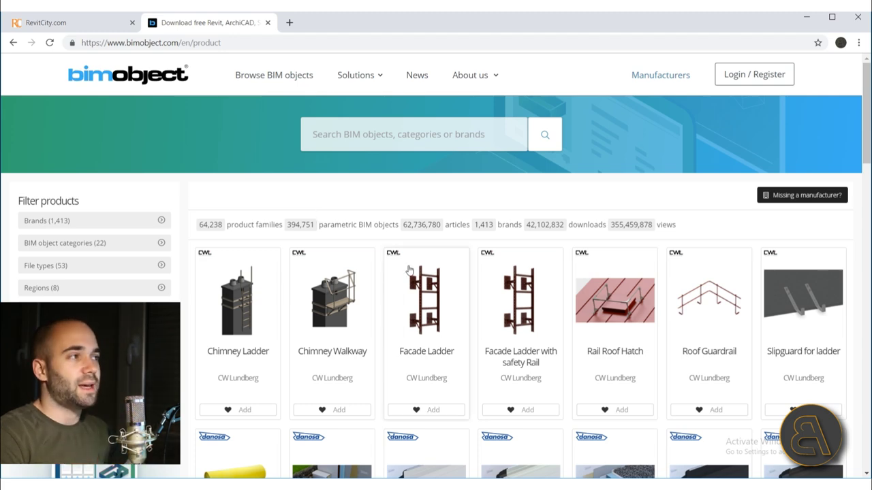
click(60, 19)
scroll(431, 210, down, 5)
scroll(418, 232, up, 5)
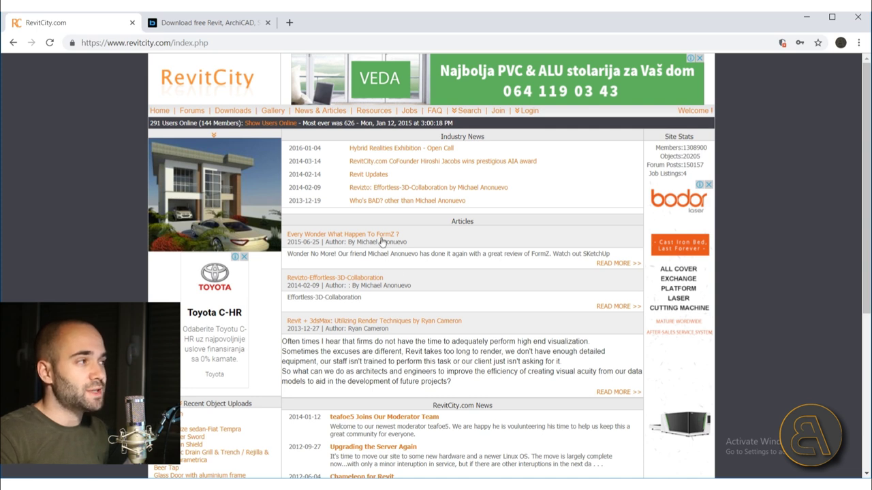
click(244, 111)
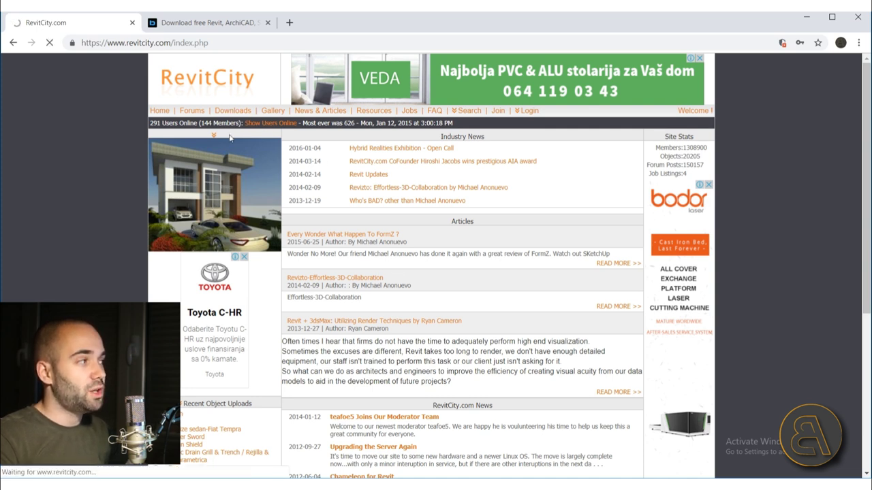